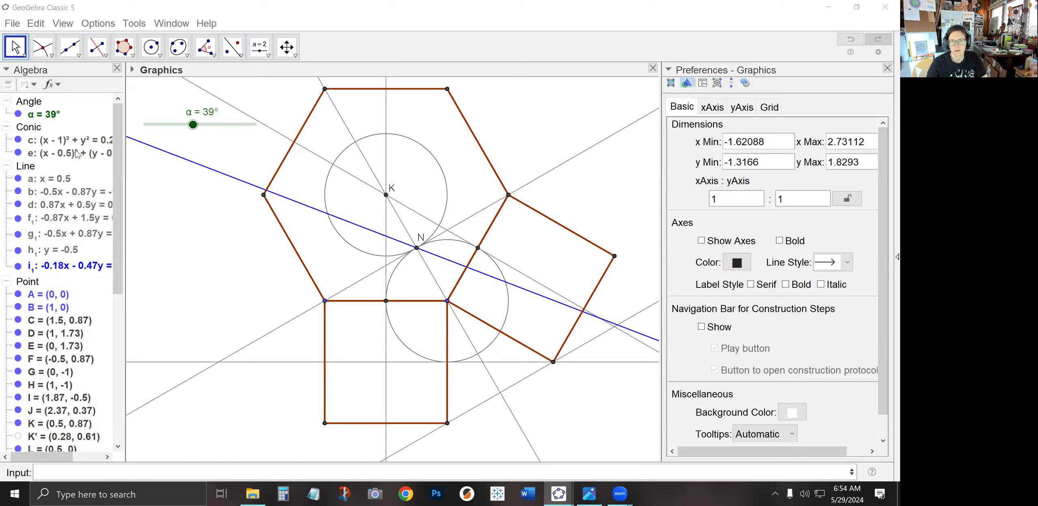
# Mark the intersection of the vertical line with the blue line, and construct the angle bisector at K between the square's top midpoint and corner
pyautogui.click(43, 46)
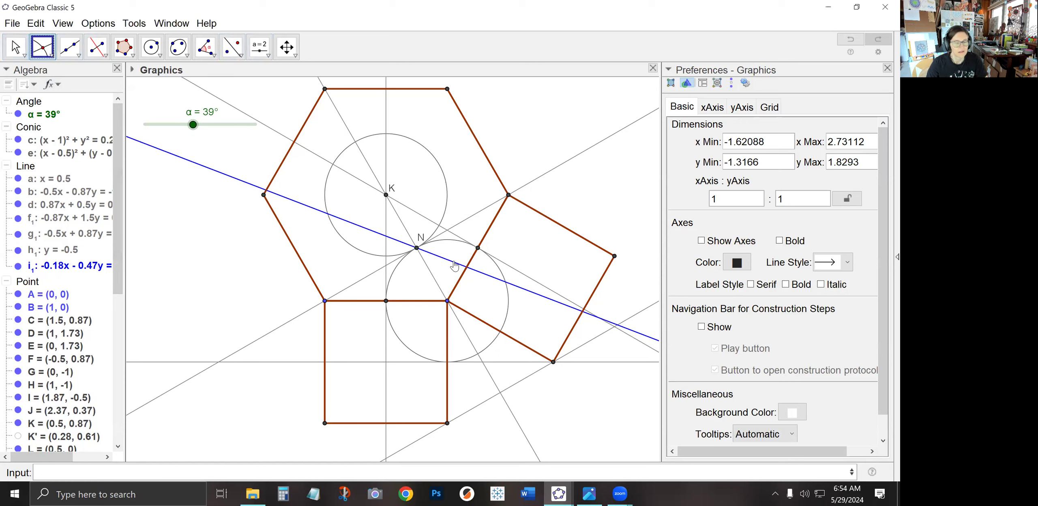
pyautogui.click(385, 236)
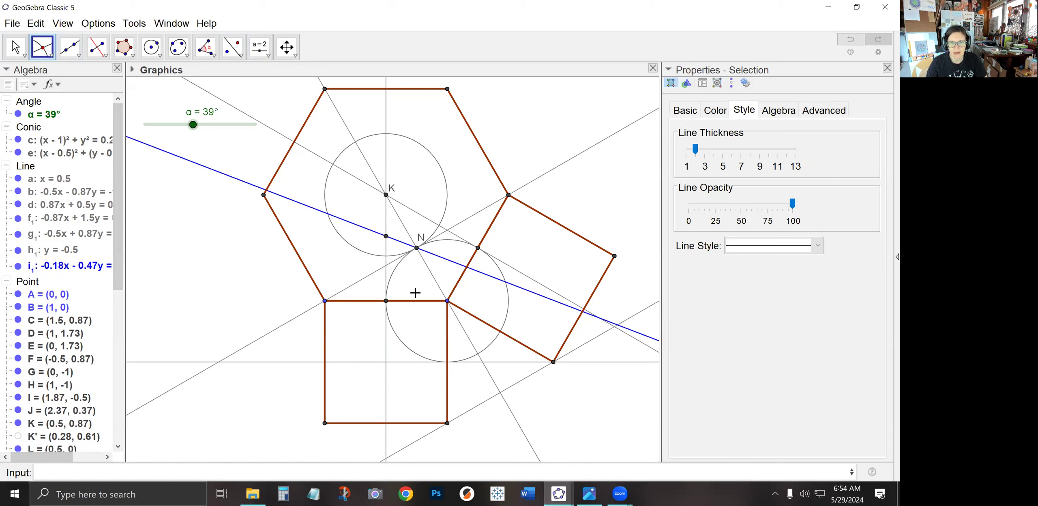
pyautogui.click(108, 59)
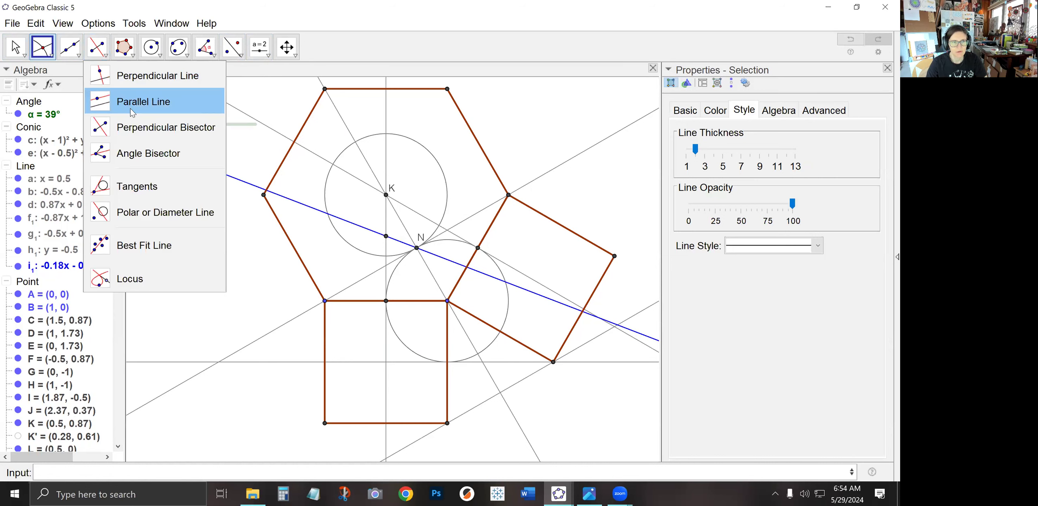
pyautogui.click(133, 126)
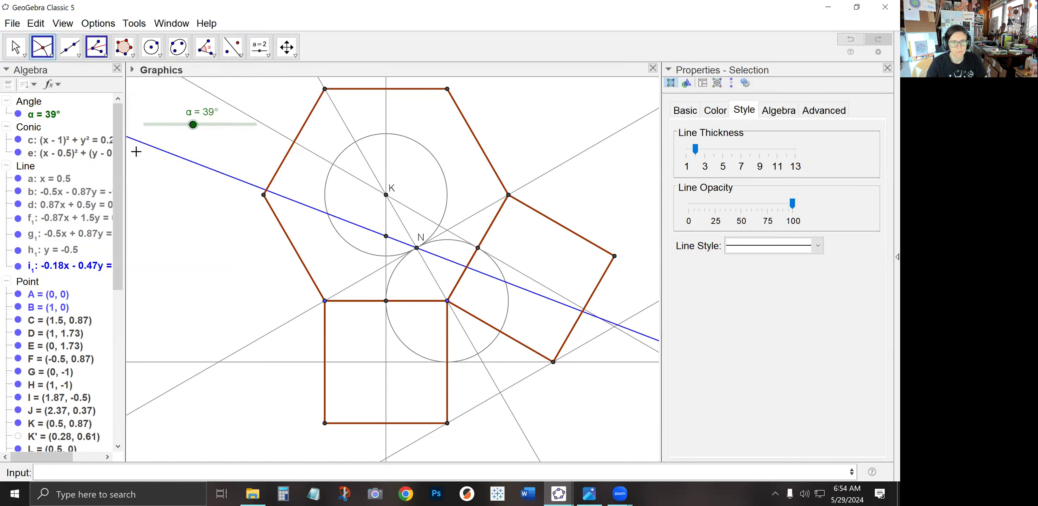
pyautogui.click(385, 301)
pyautogui.click(385, 195)
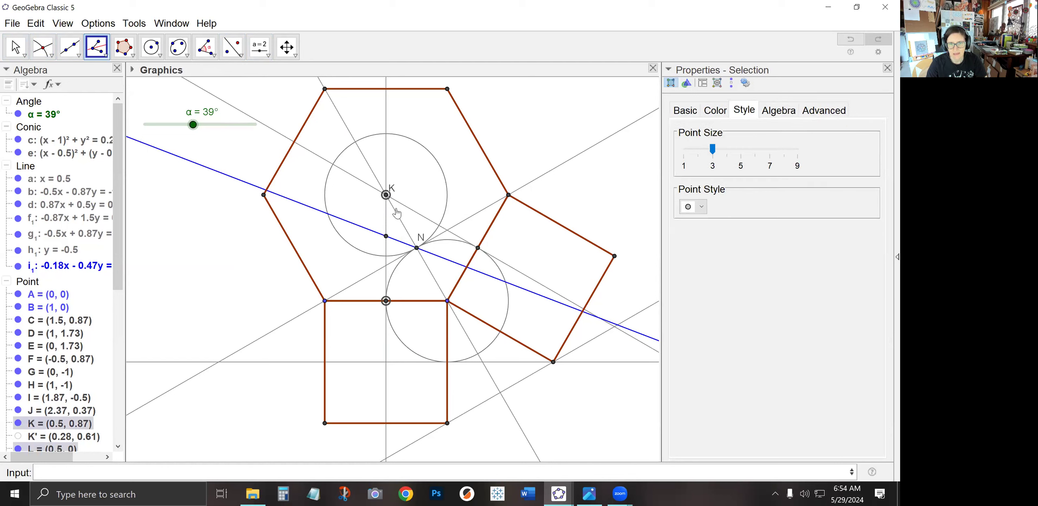
pyautogui.click(448, 301)
pyautogui.press('Escape')
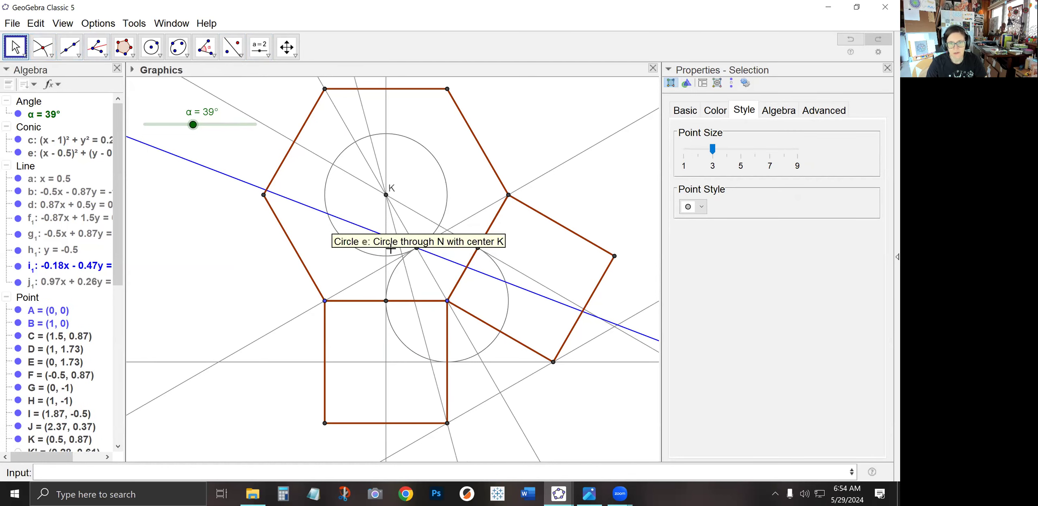
# Change the new angle bisector's line style to dashed
pyautogui.click(408, 273)
pyautogui.click(781, 265)
pyautogui.click(773, 289)
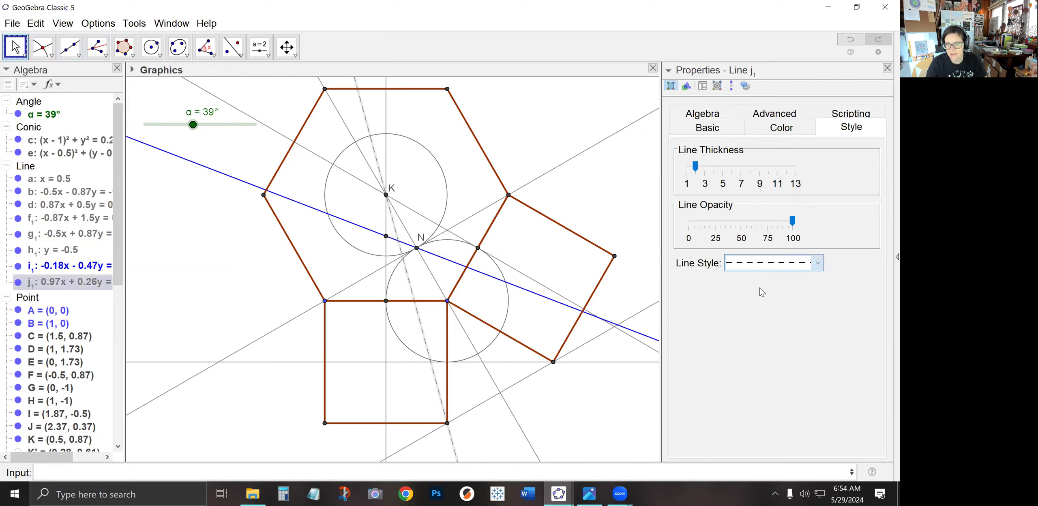
pyautogui.click(360, 269)
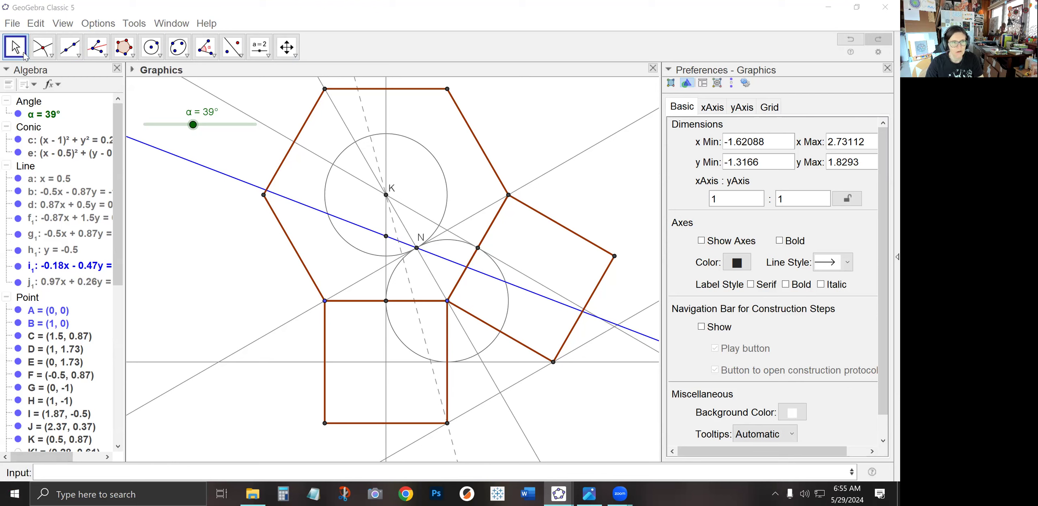
# Mark the intersection of the dashed bisector with the blue line, and set slider α to 15.5°
pyautogui.click(42, 47)
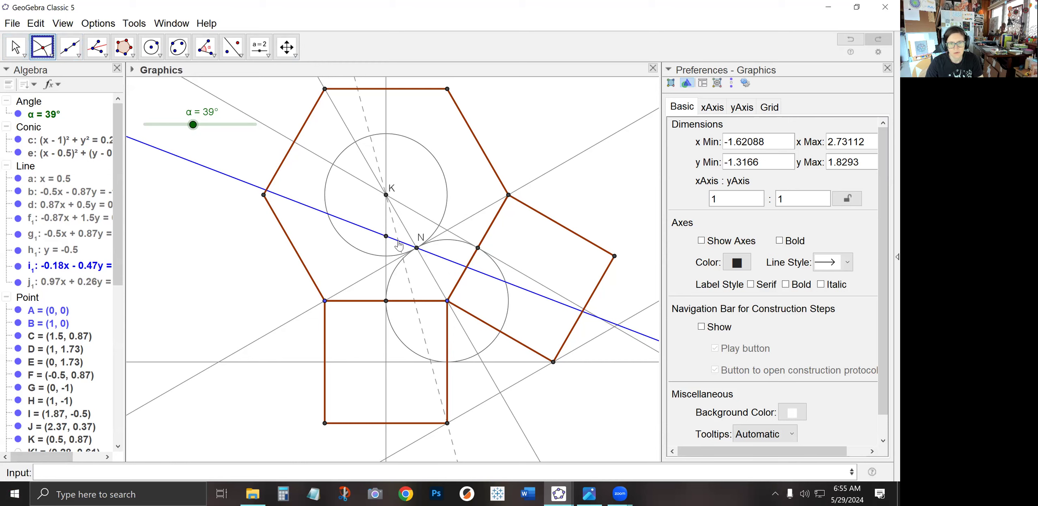
pyautogui.click(399, 242)
pyautogui.click(15, 46)
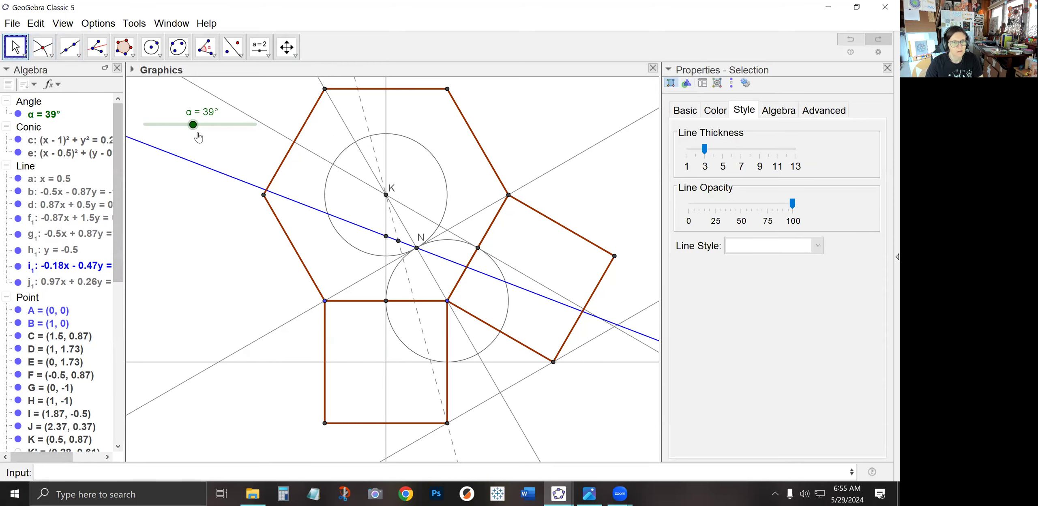
pyautogui.moveTo(193, 124); pyautogui.dragTo(164, 126)
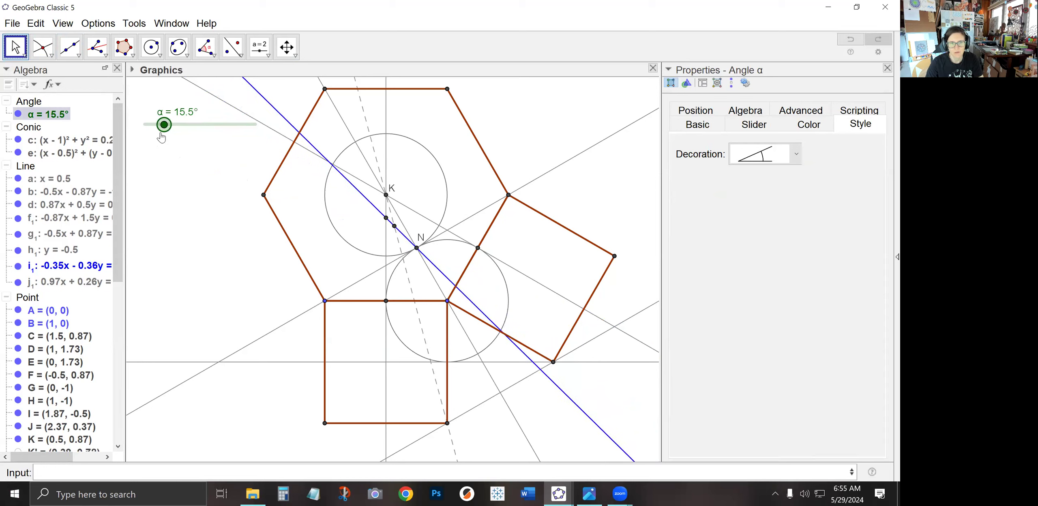
# Reflect the blue line about the dashed bisector using Reflect about Line
pyautogui.click(228, 50)
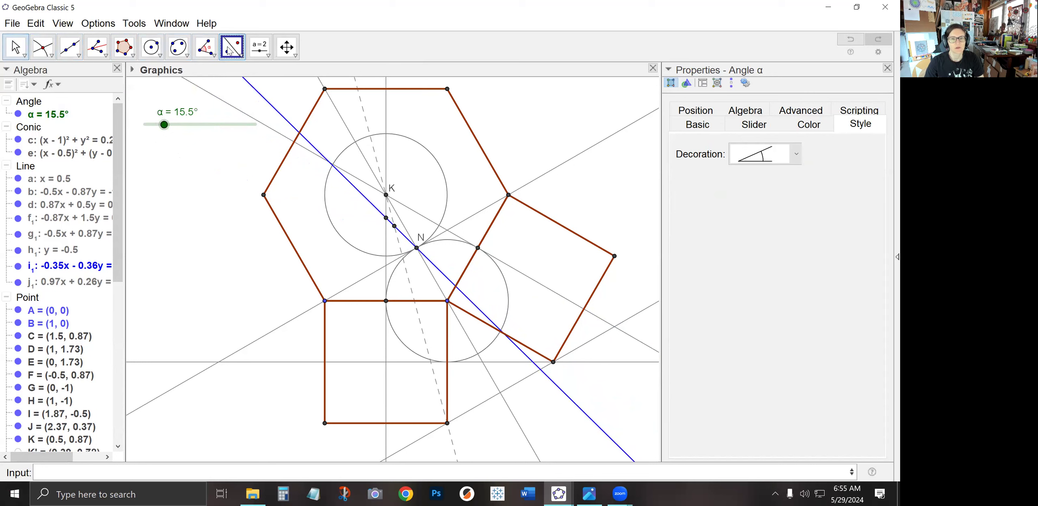
pyautogui.click(403, 236)
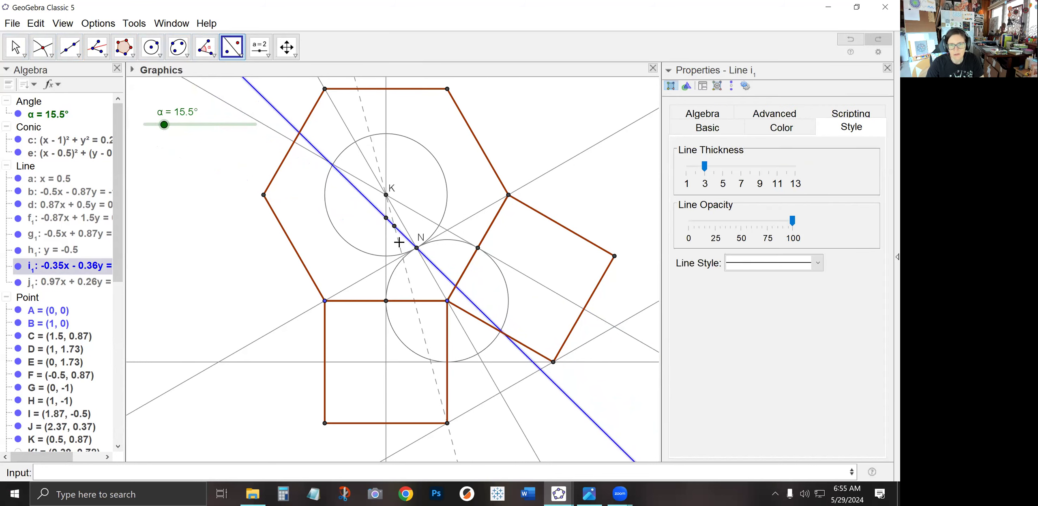
pyautogui.click(390, 251)
# Mark where the reflected line meets the vertical line, and reflect the point on the dashed bisector across the vertical line
pyautogui.click(43, 46)
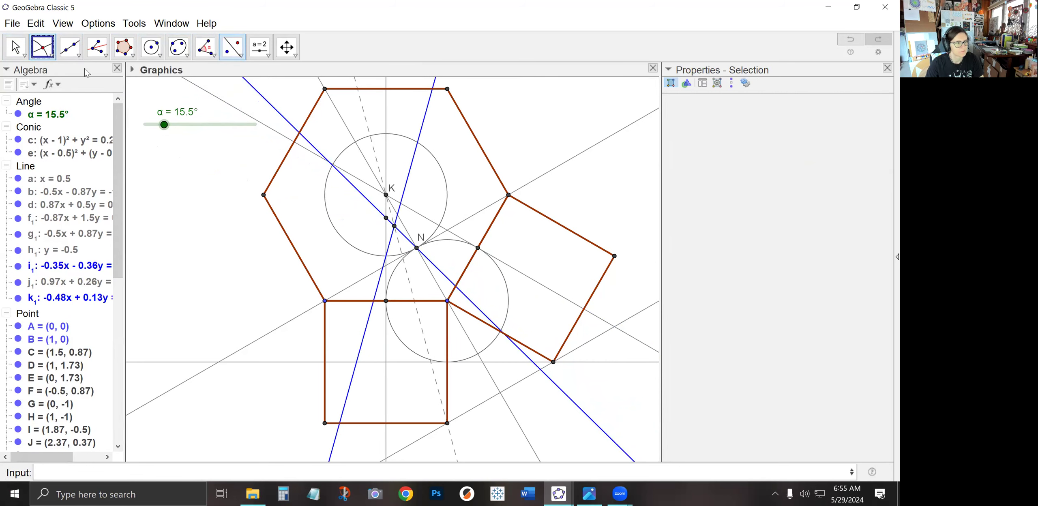
pyautogui.click(386, 262)
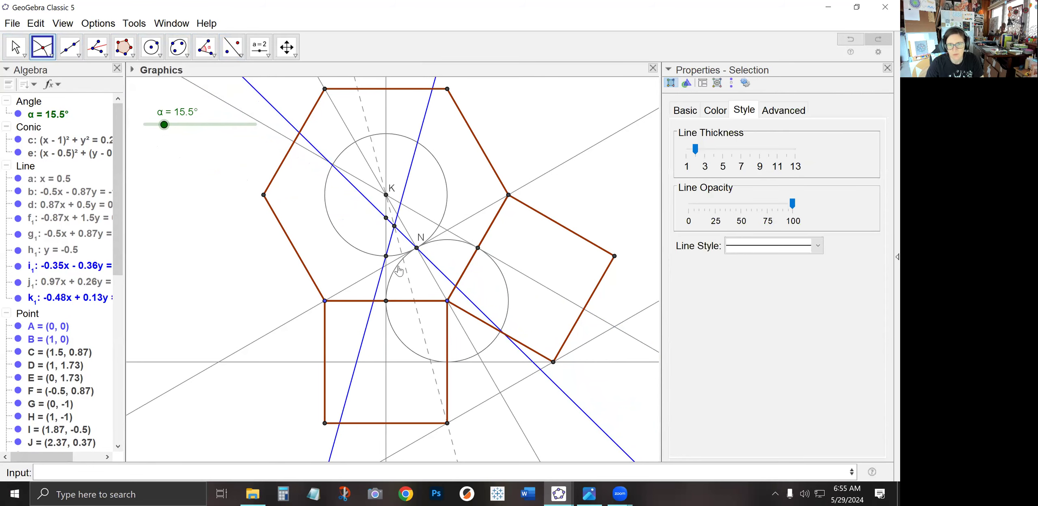
pyautogui.click(229, 49)
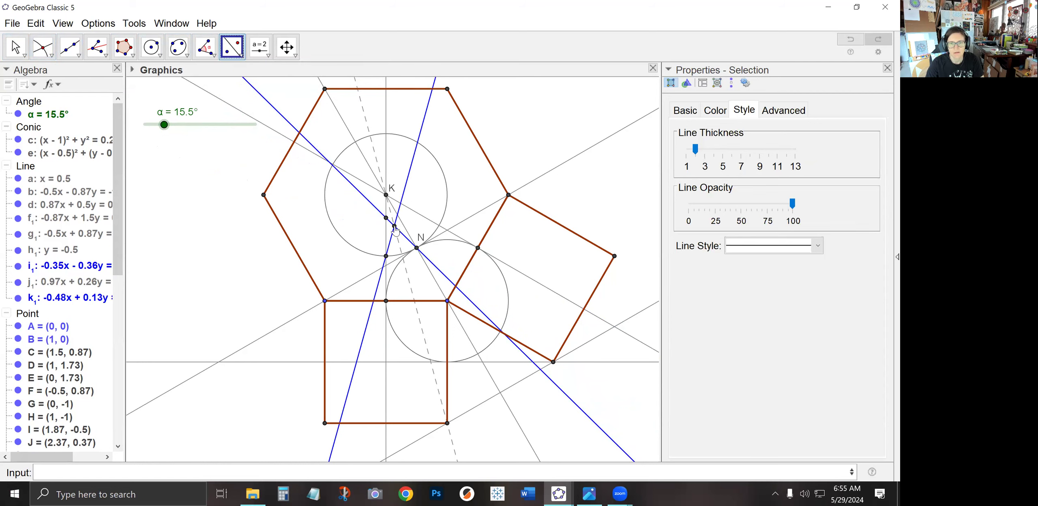
pyautogui.click(395, 227)
pyautogui.click(386, 243)
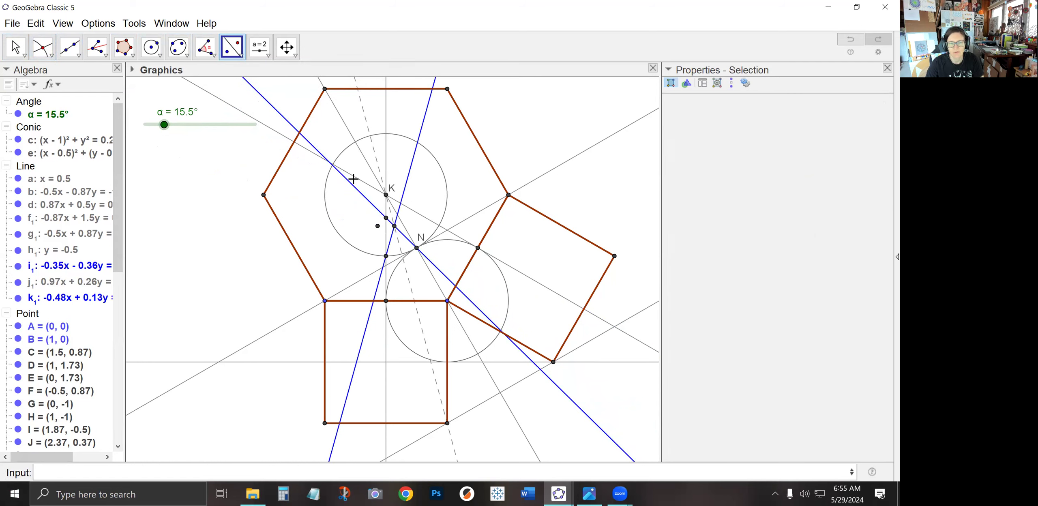
# Draw a kite-shaped polygon through the four points around the vertical line below K
pyautogui.click(133, 55)
pyautogui.click(140, 77)
pyautogui.click(386, 256)
pyautogui.click(377, 226)
pyautogui.click(386, 218)
pyautogui.click(395, 226)
pyautogui.click(385, 256)
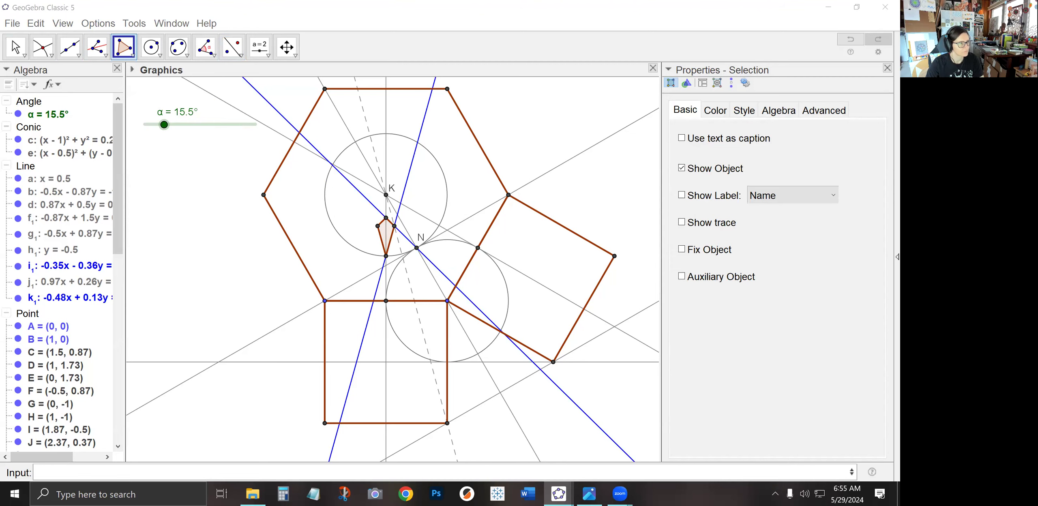
# Construct the angle bisector at the square's top-right corner between point A and point N
pyautogui.scroll(3, 365, 223)
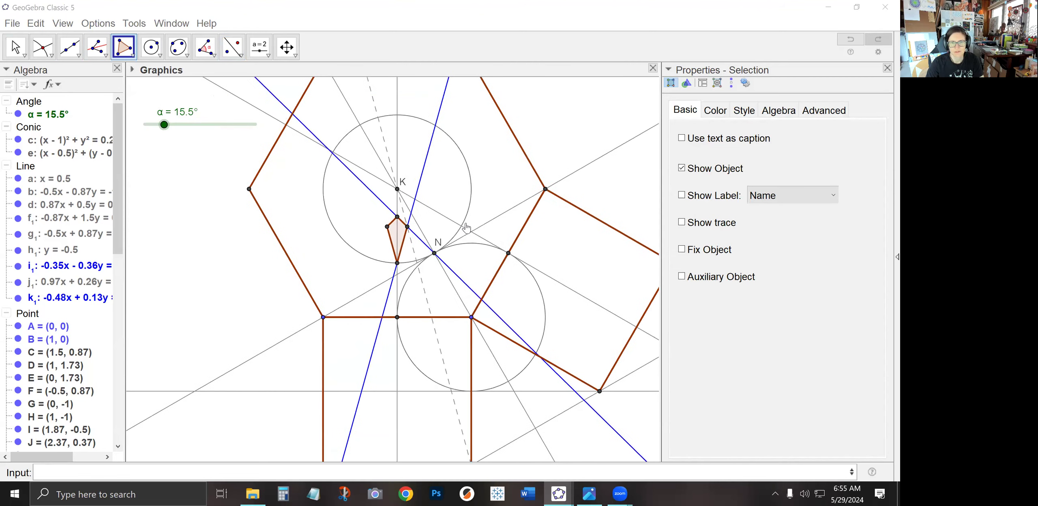
pyautogui.scroll(1, 440, 235)
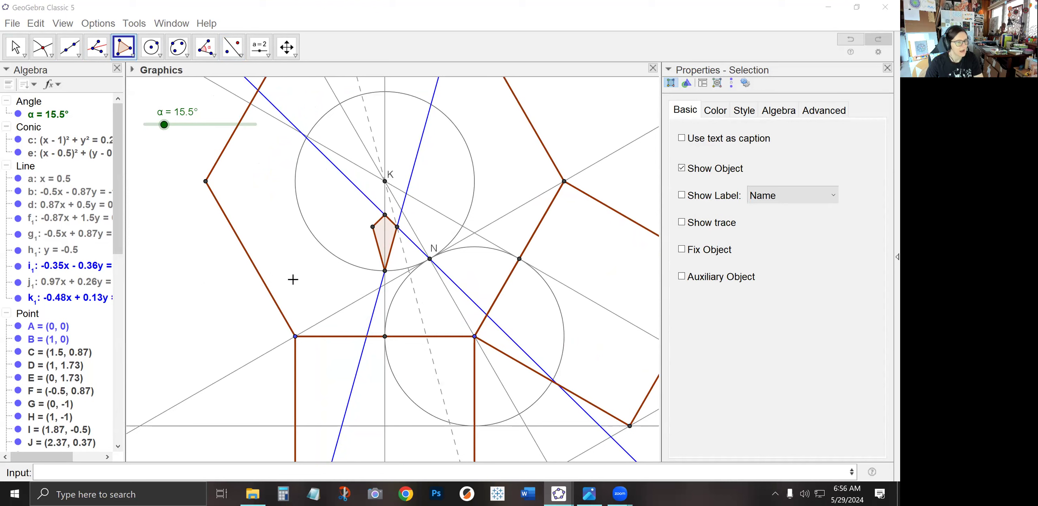
pyautogui.click(92, 47)
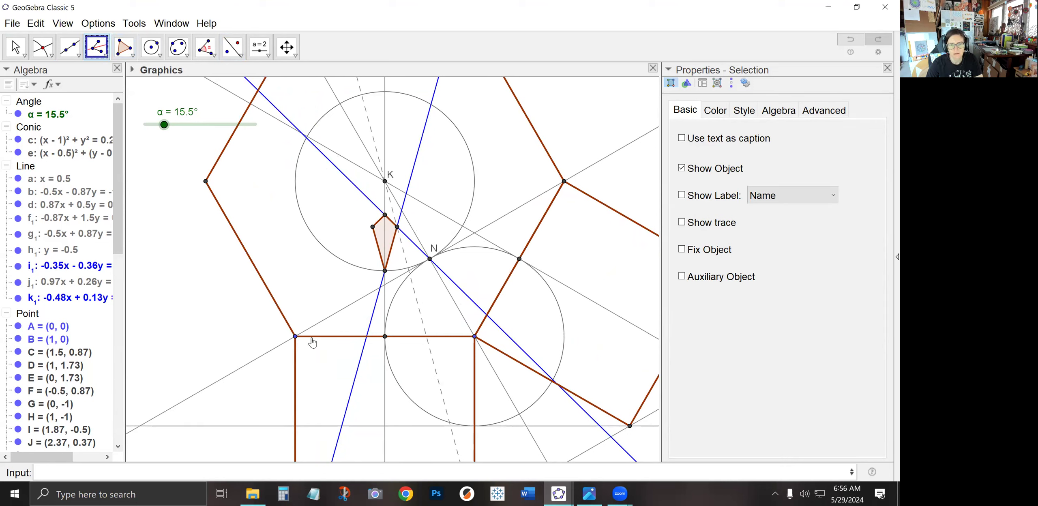
pyautogui.click(295, 336)
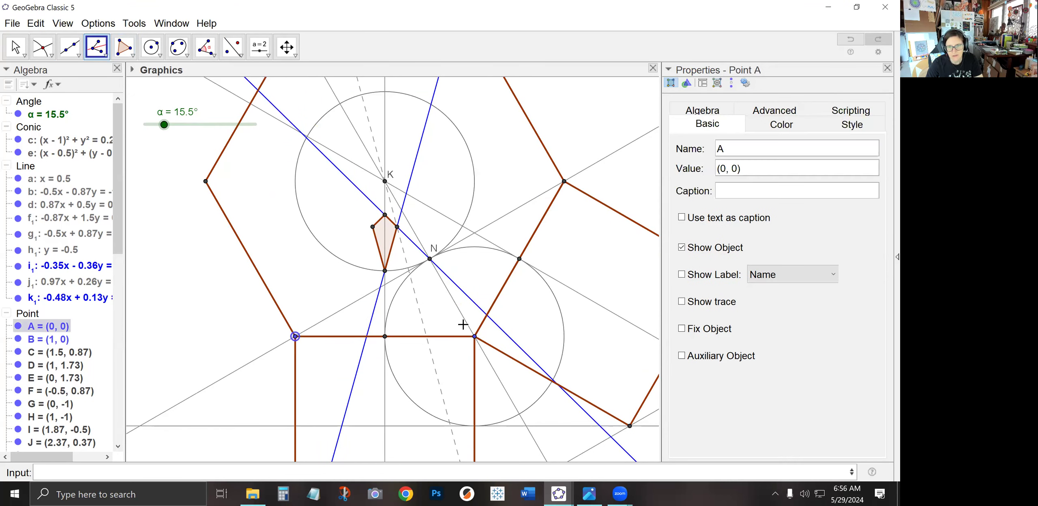
pyautogui.click(474, 335)
pyautogui.click(429, 259)
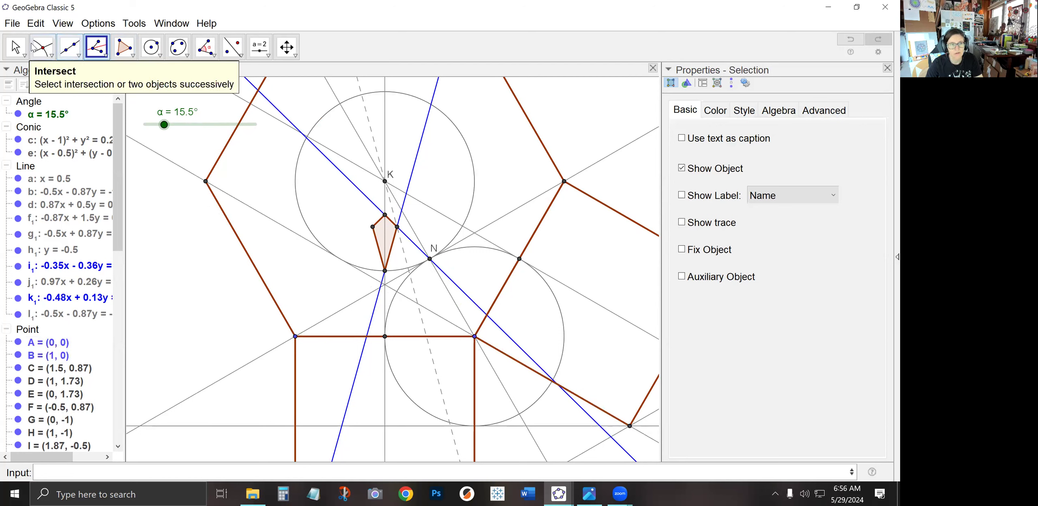
# Set the new angle bisector's line style to dashed
pyautogui.click(16, 48)
pyautogui.click(432, 313)
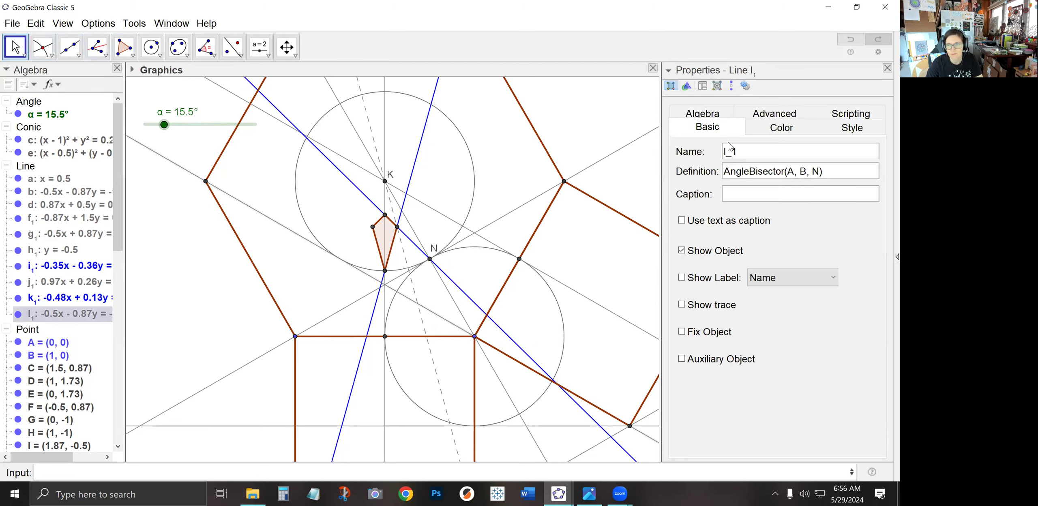
pyautogui.click(768, 284)
pyautogui.click(765, 293)
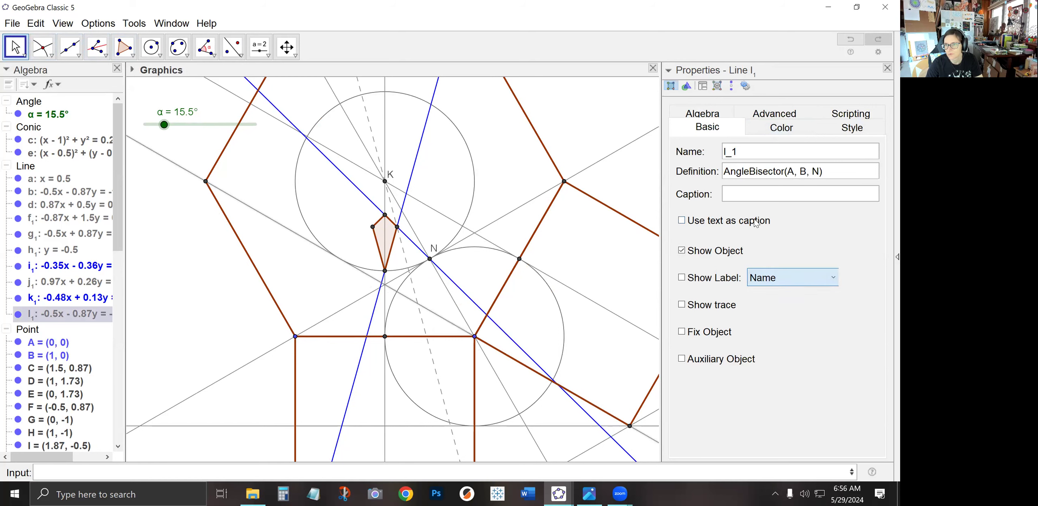
pyautogui.click(851, 128)
pyautogui.click(767, 263)
pyautogui.click(768, 295)
pyautogui.click(343, 291)
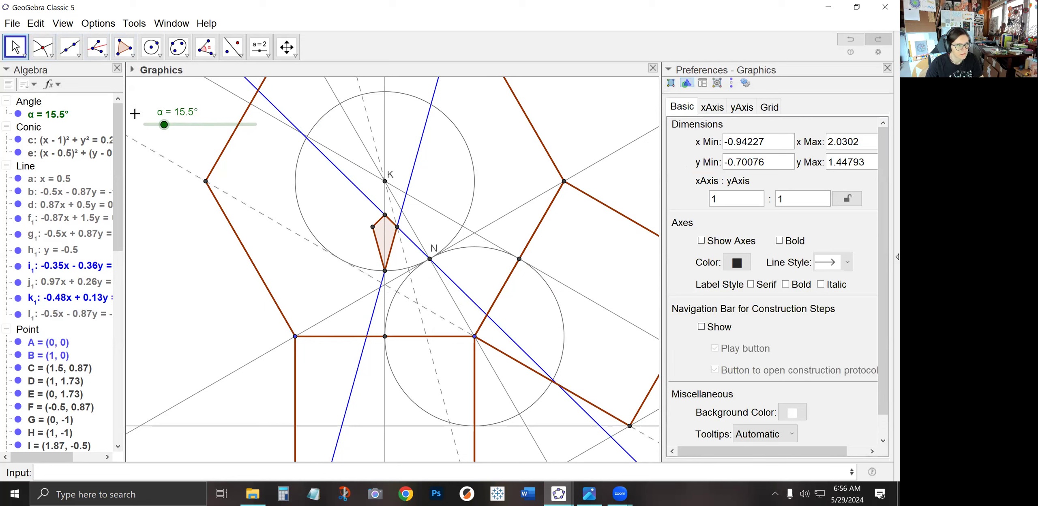
# Reflect the line k₁ across the vertical line through K
pyautogui.click(44, 49)
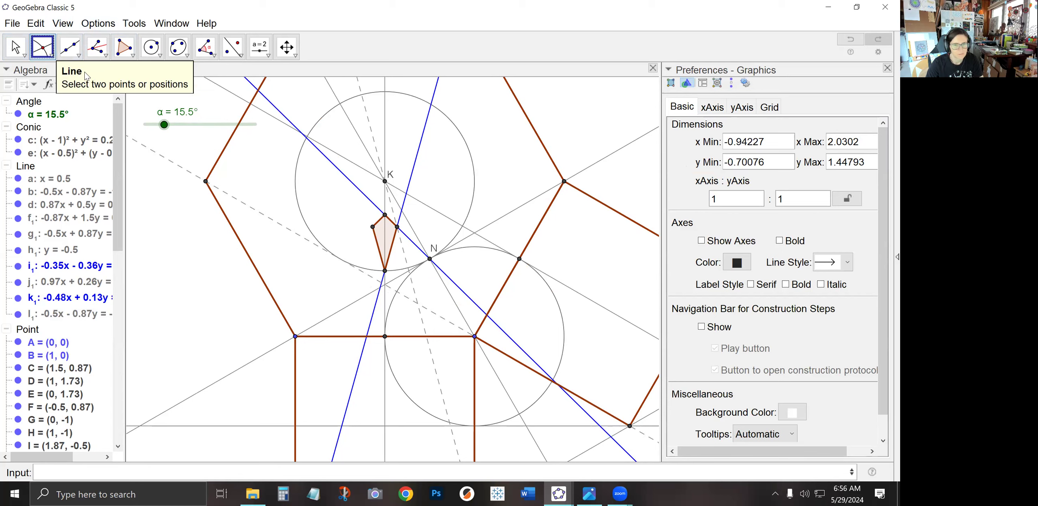
pyautogui.click(232, 46)
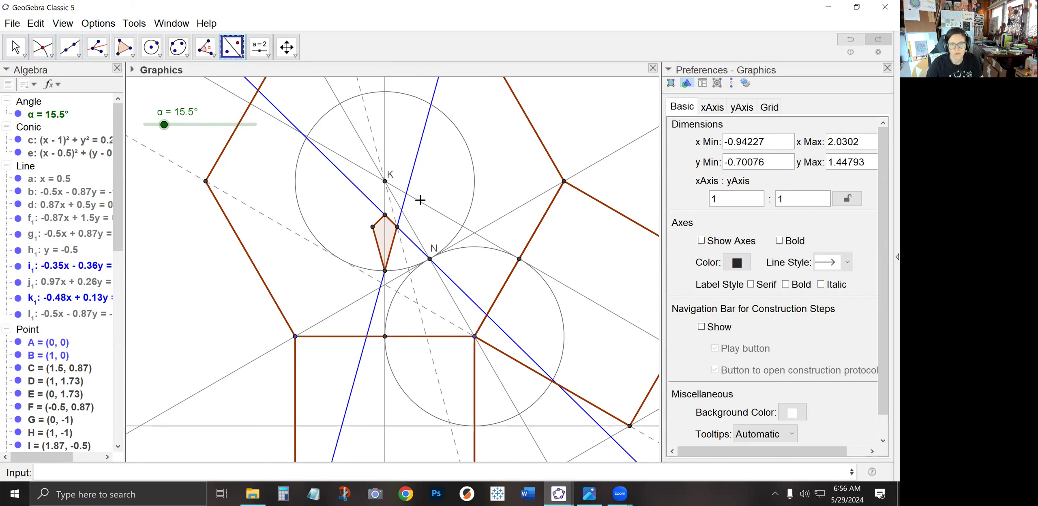
pyautogui.click(411, 176)
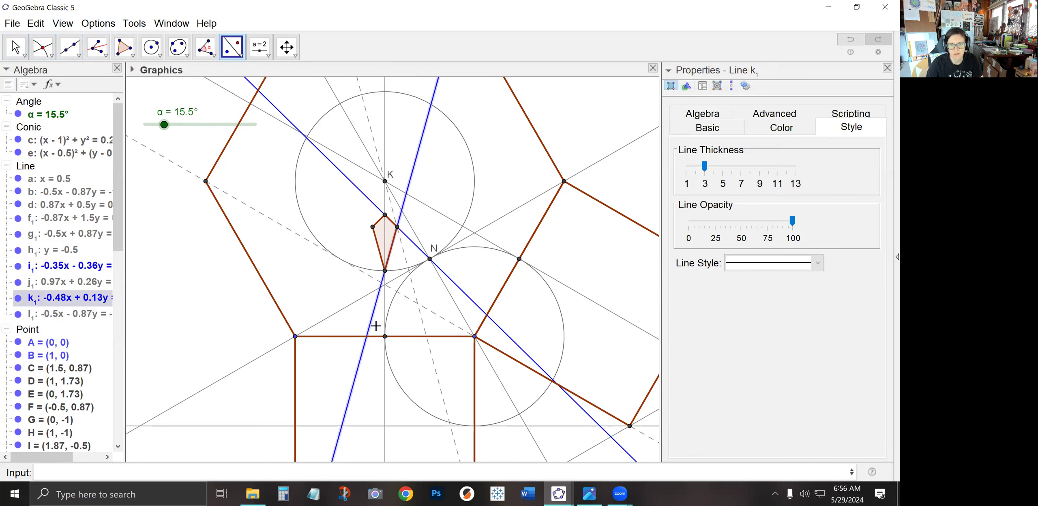
pyautogui.click(385, 308)
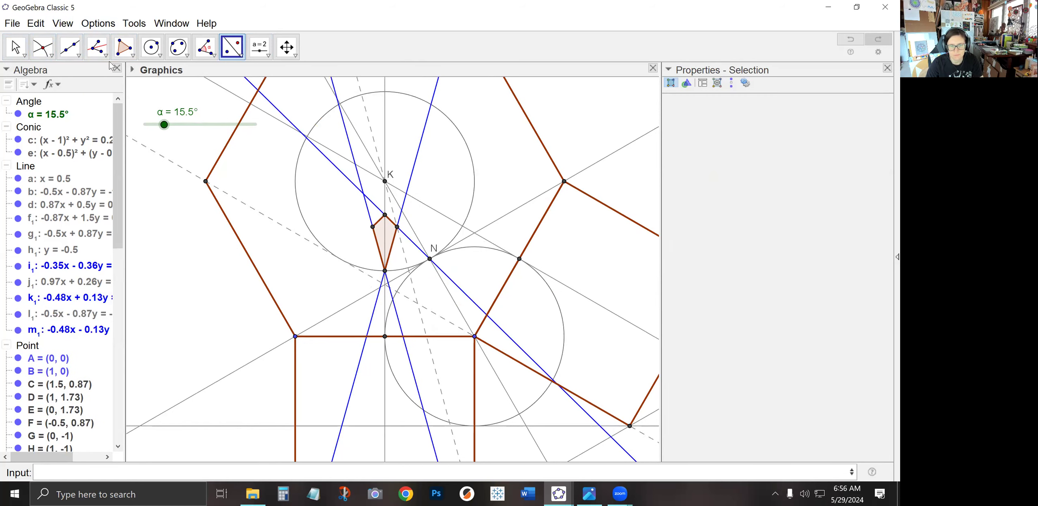
# Mark the intersection point of the dashed bisector with the blue line just below the kite
pyautogui.click(43, 46)
pyautogui.scroll(1, 399, 304)
pyautogui.scroll(7, 399, 304)
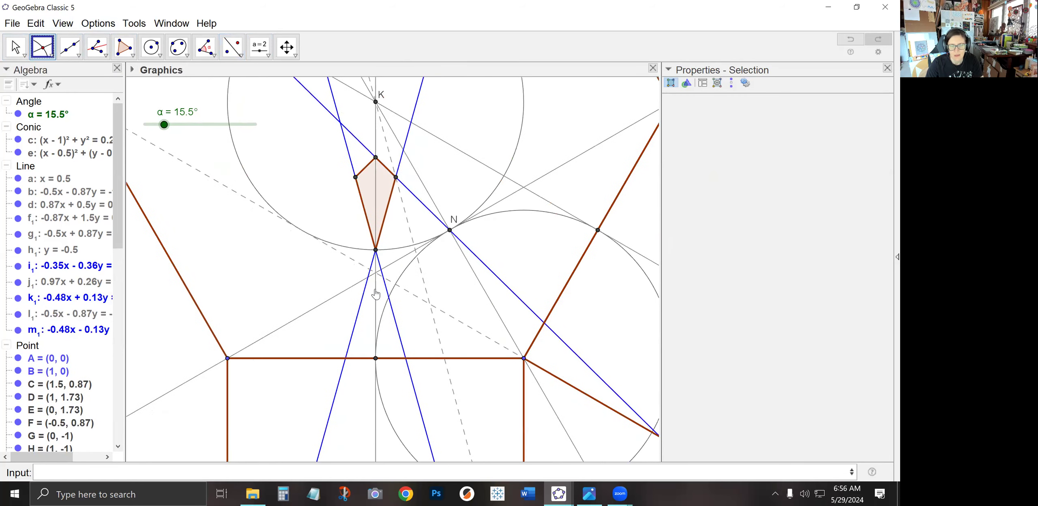
pyautogui.click(382, 265)
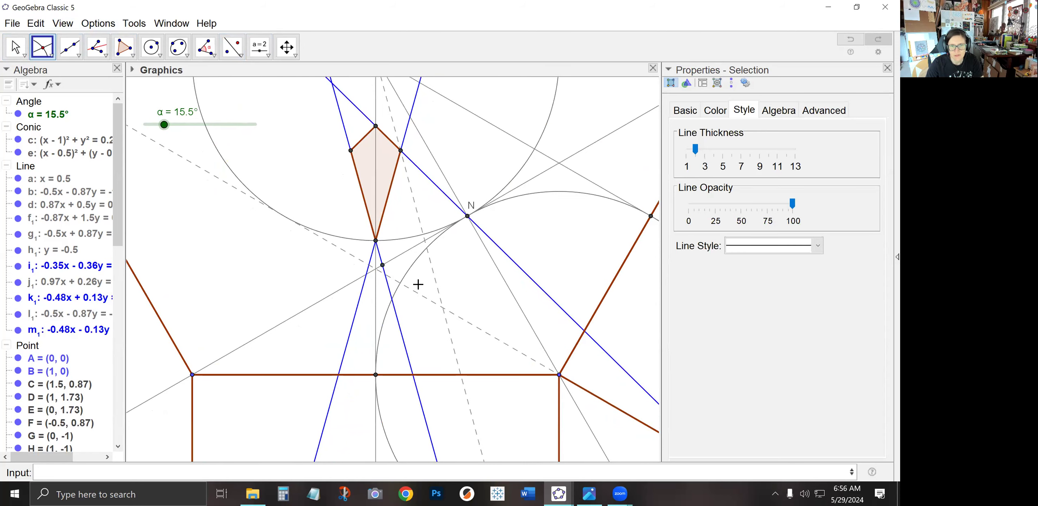
# Reflect line m₁ about the adjacent construction line near that point
pyautogui.click(232, 47)
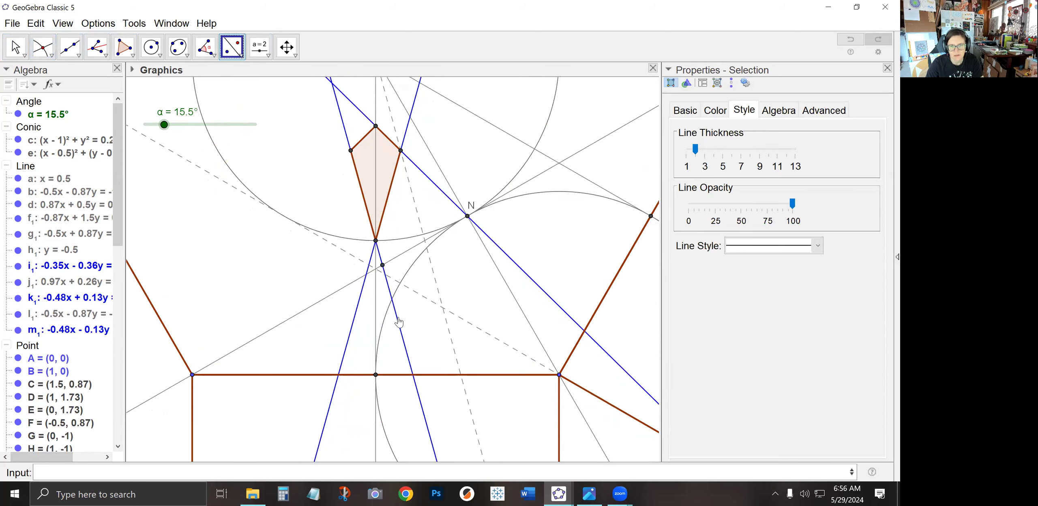
pyautogui.click(398, 305)
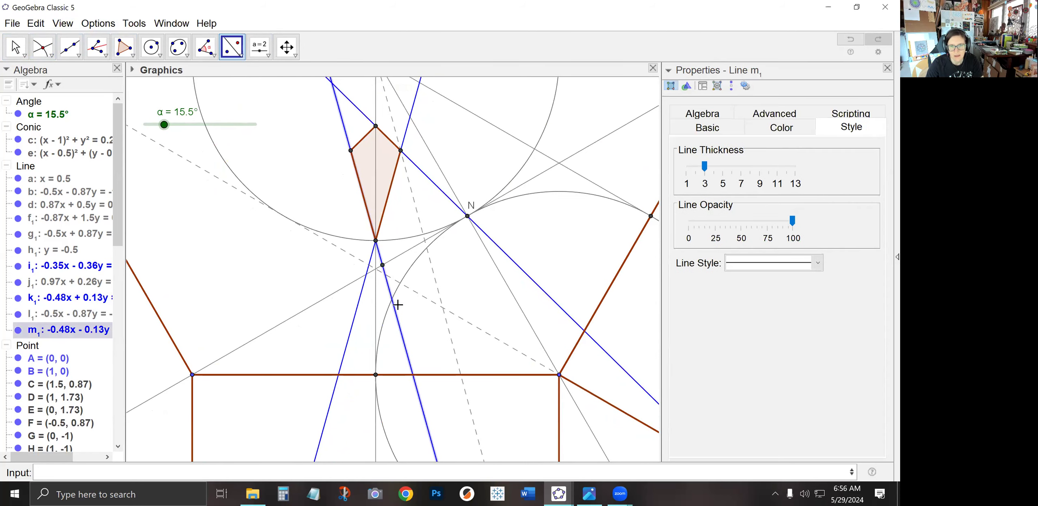
pyautogui.click(399, 256)
pyautogui.click(43, 46)
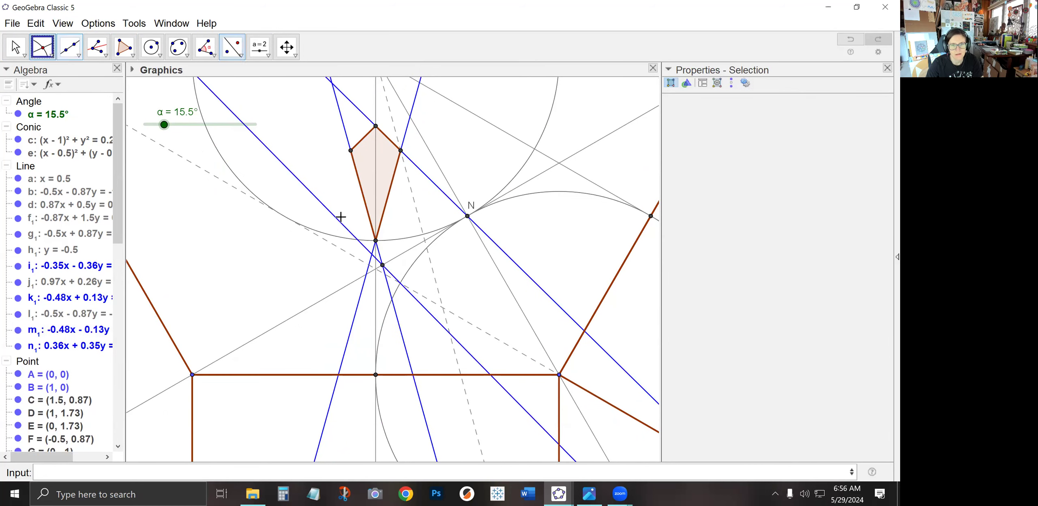
# Mark the intersection of the reflected blue line with the dashed bisector, and reflect point R across the long dashed diagonal line
pyautogui.click(400, 285)
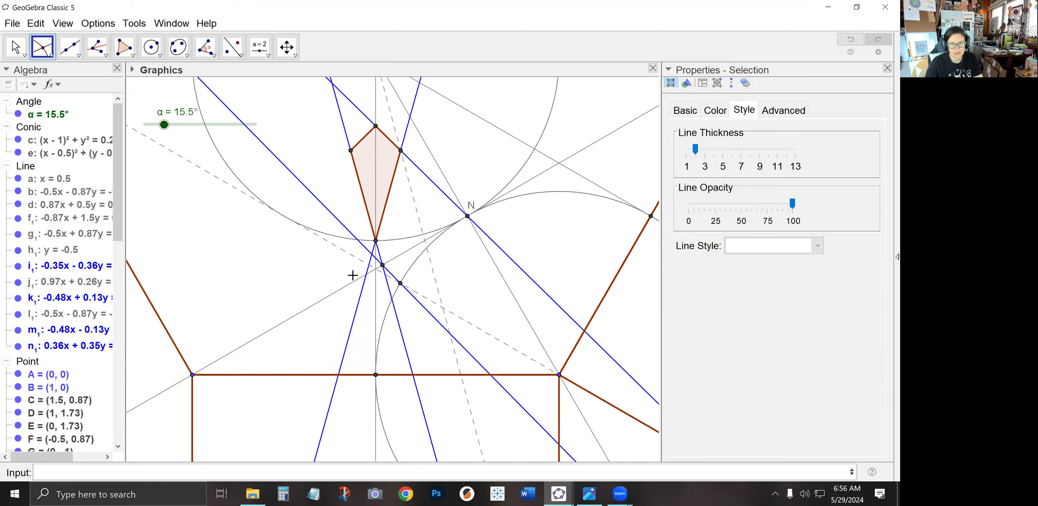
pyautogui.click(234, 50)
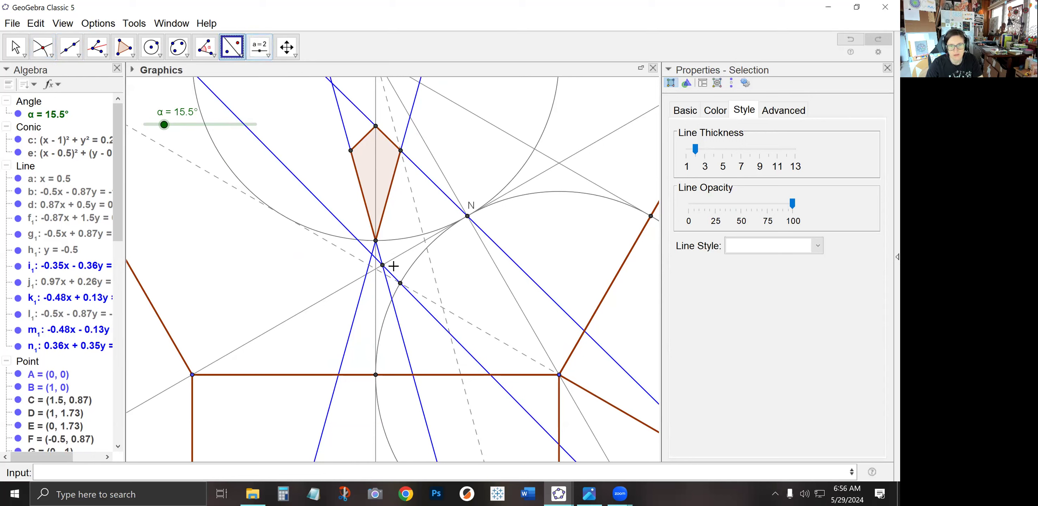
pyautogui.click(381, 264)
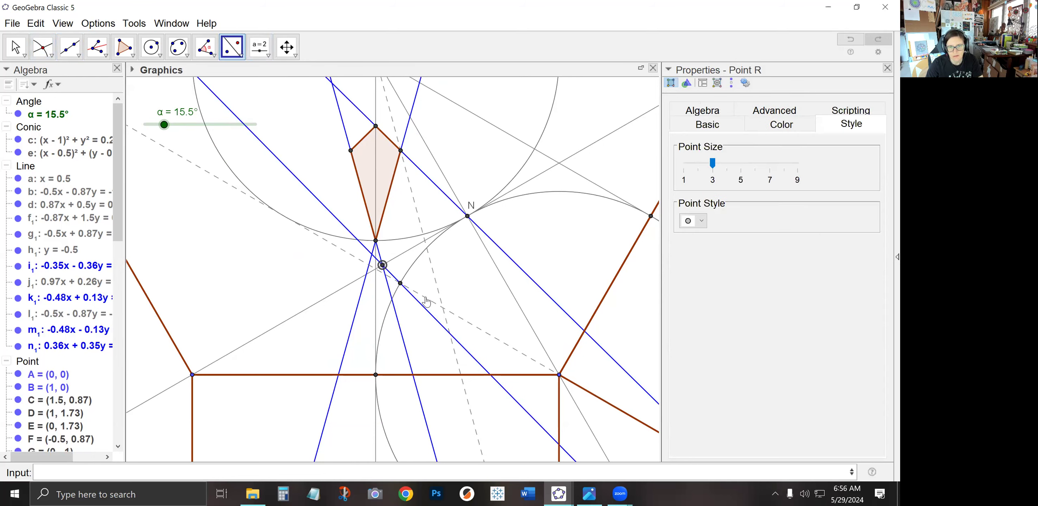
pyautogui.click(424, 297)
# Reflect points S and R across the vertical line x = 0.5
pyautogui.click(400, 283)
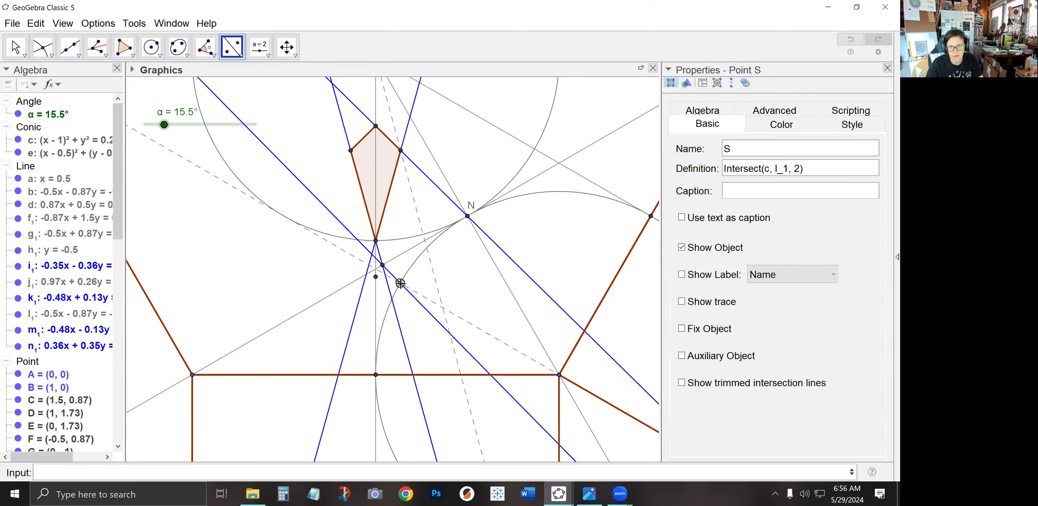
pyautogui.keyDown('ctrl'); pyautogui.click(383, 265); pyautogui.keyUp('ctrl')
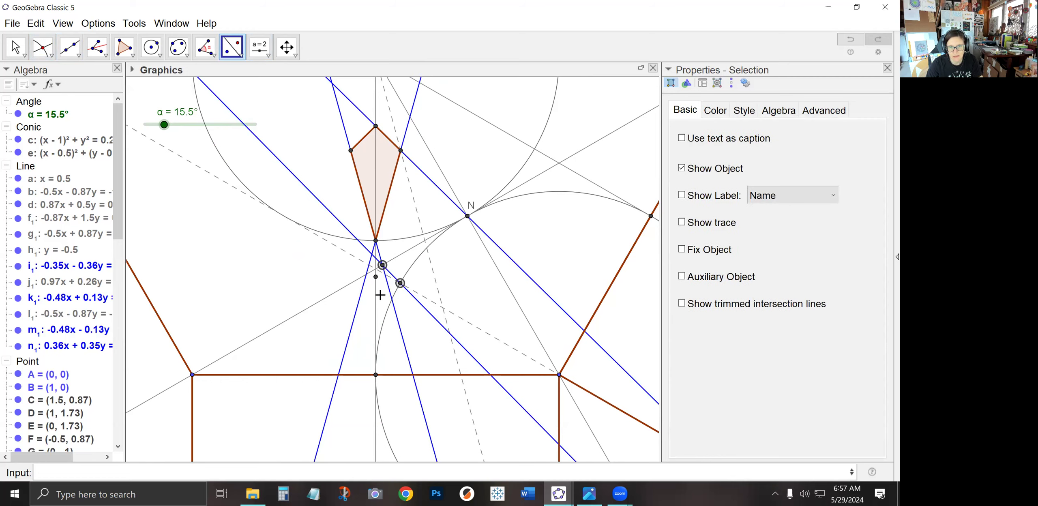
pyautogui.click(376, 304)
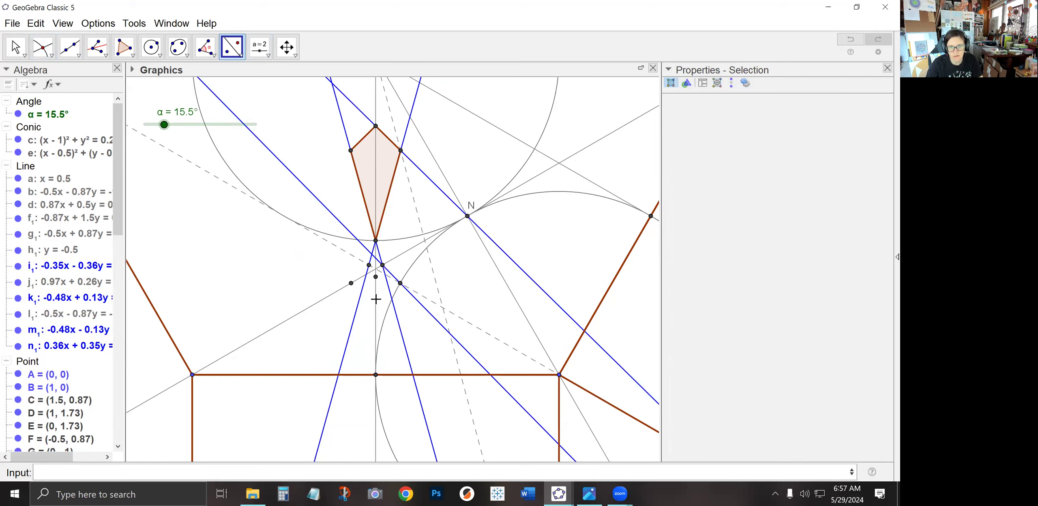
# Draw a small hexagon through point Q and the five intersection and reflected points just below the kite
pyautogui.click(127, 49)
pyautogui.click(375, 240)
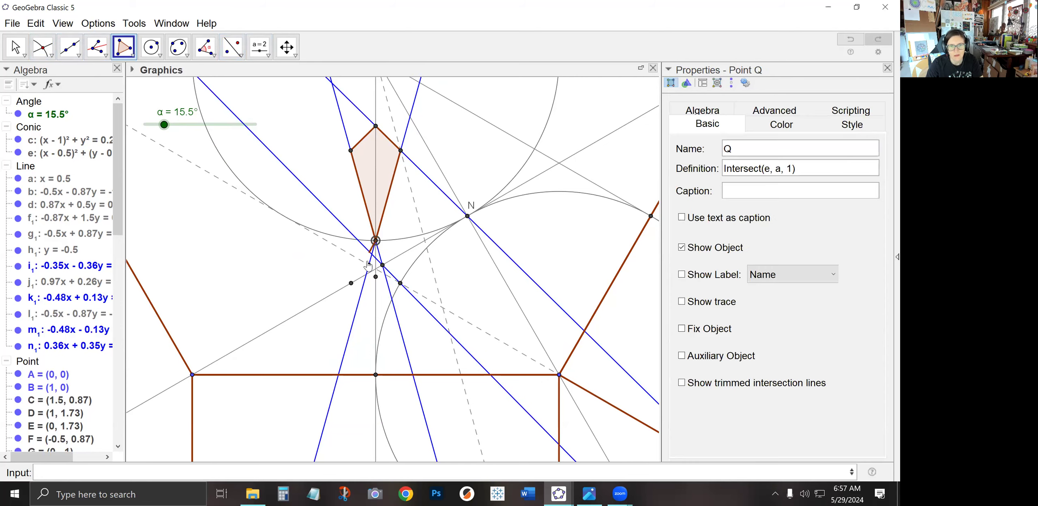
pyautogui.click(351, 283)
pyautogui.click(375, 277)
pyautogui.click(400, 283)
pyautogui.click(383, 265)
pyautogui.click(369, 265)
pyautogui.click(375, 241)
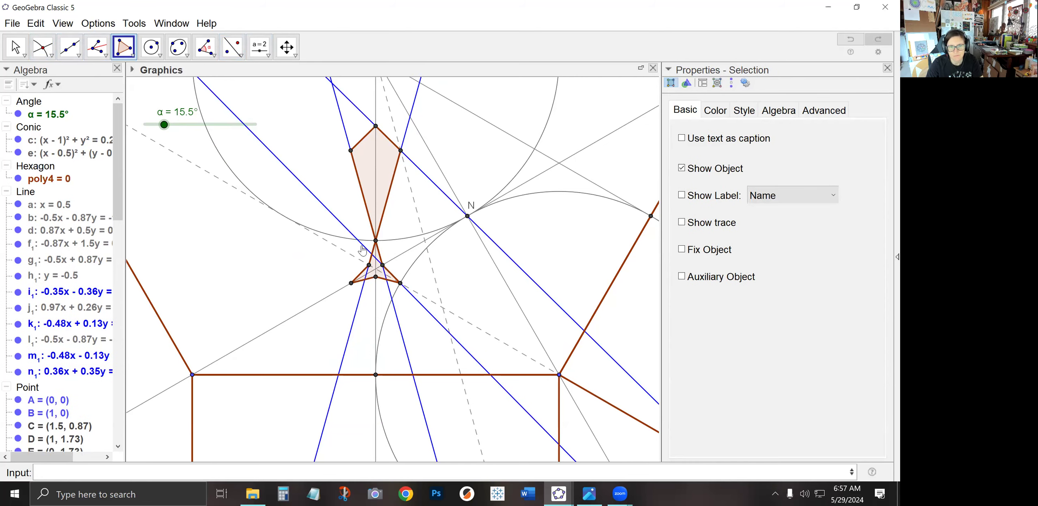
# Set the slider α to 19°
pyautogui.click(17, 47)
pyautogui.moveTo(164, 128)
pyautogui.mouseDown()
pyautogui.moveTo(154, 129)
pyautogui.moveTo(264, 114)
pyautogui.moveTo(168, 137)
pyautogui.mouseUp()
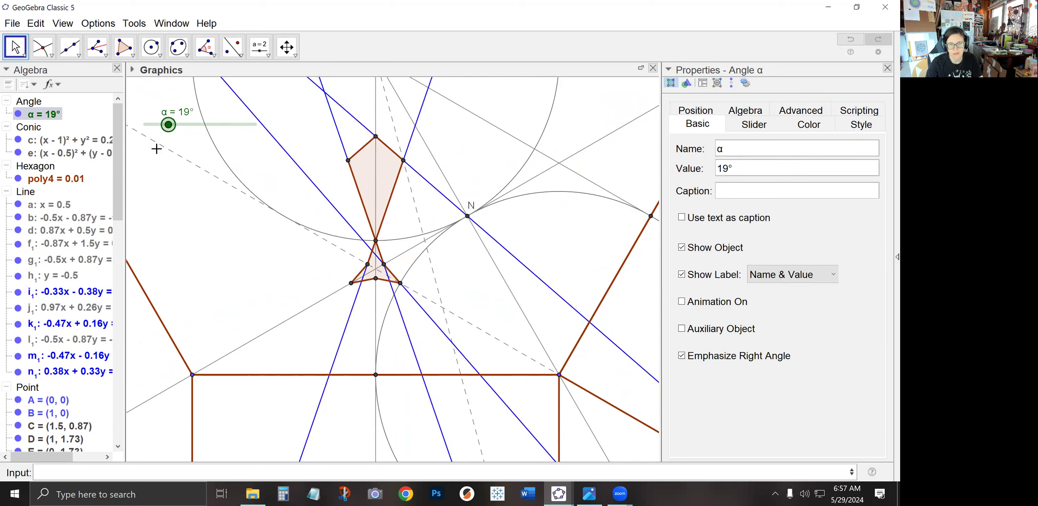
# Create the sequence Sequence(Rotate(q1,pi*i/6,K),i,0,11) to rotate the kite twelve times about K
pyautogui.click(232, 47)
pyautogui.click(15, 47)
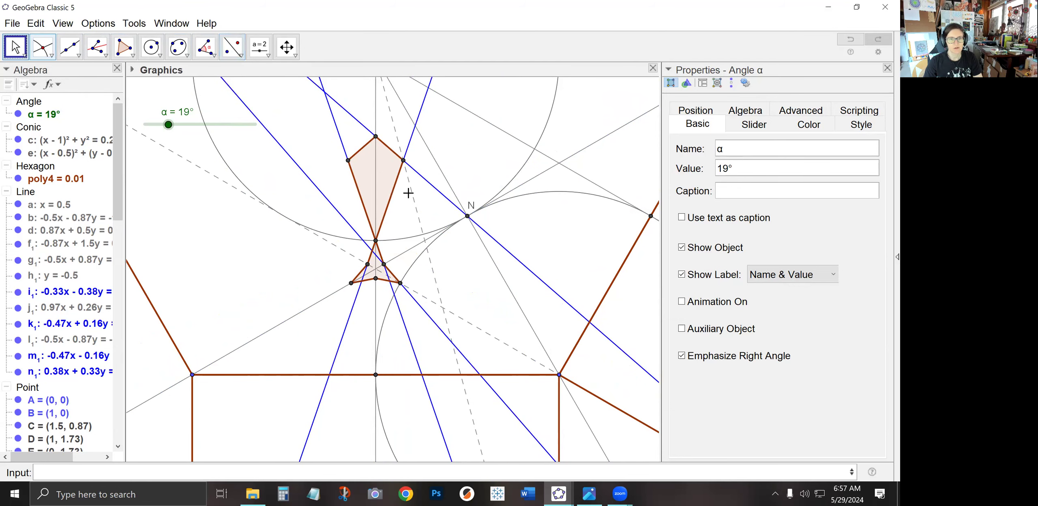
pyautogui.scroll(-3, 369, 157)
pyautogui.scroll(-2, 373, 156)
pyautogui.moveTo(301, 213); pyautogui.dragTo(311, 249)
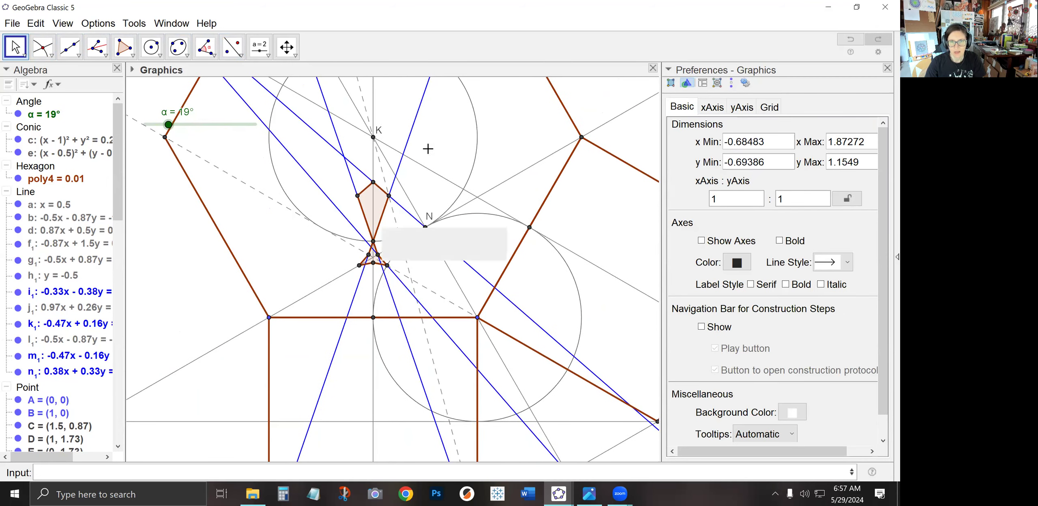
pyautogui.click(302, 470)
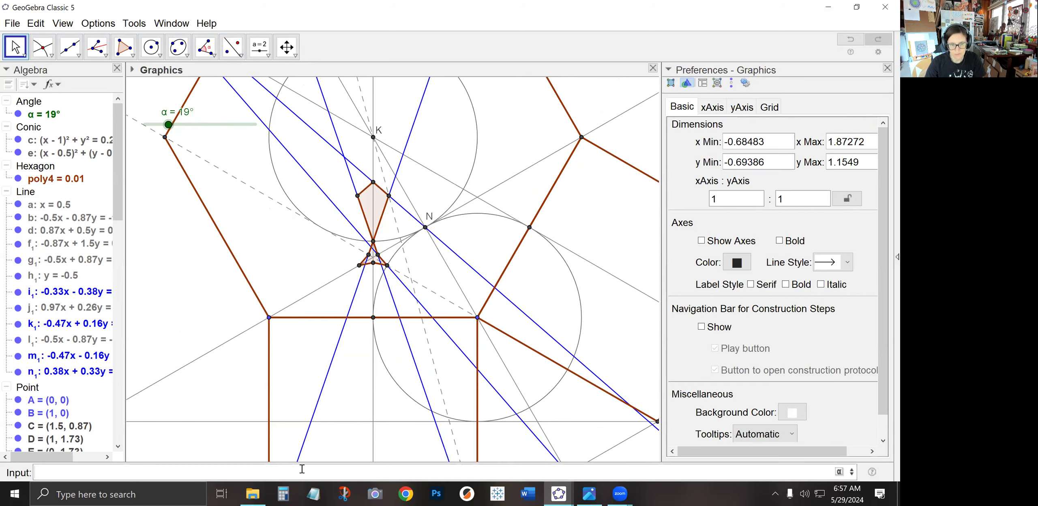
pyautogui.write('Seque')
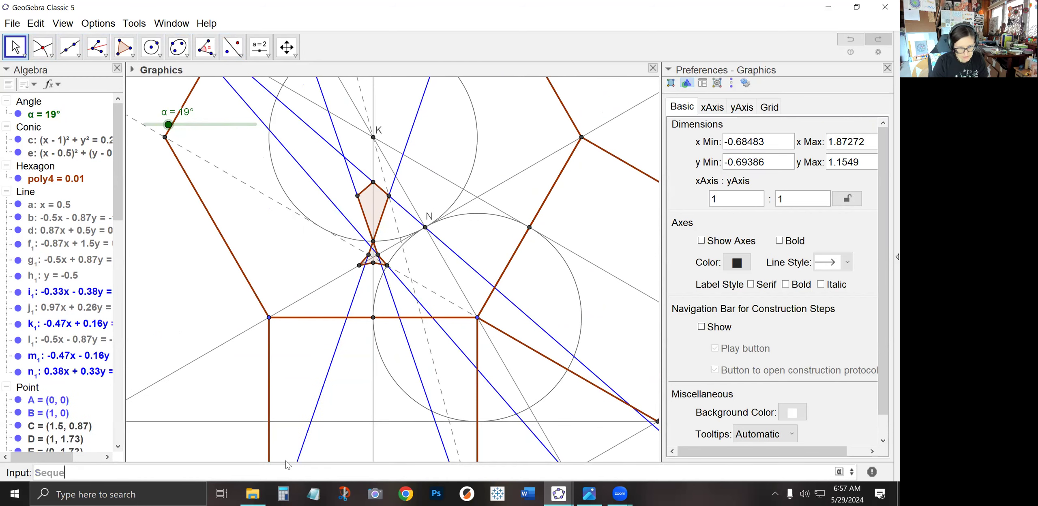
pyautogui.write('nce(Rotate(q1,')
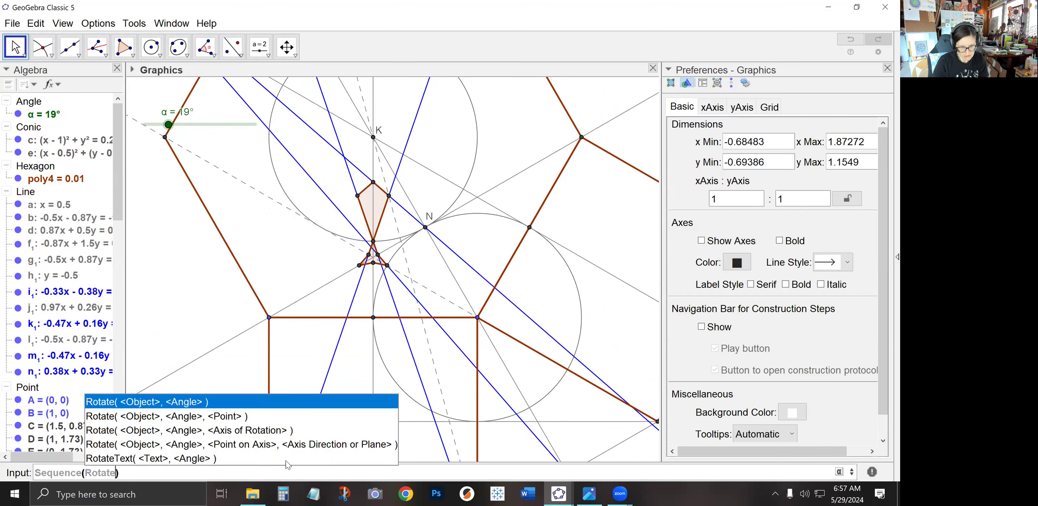
pyautogui.write('pi*i')
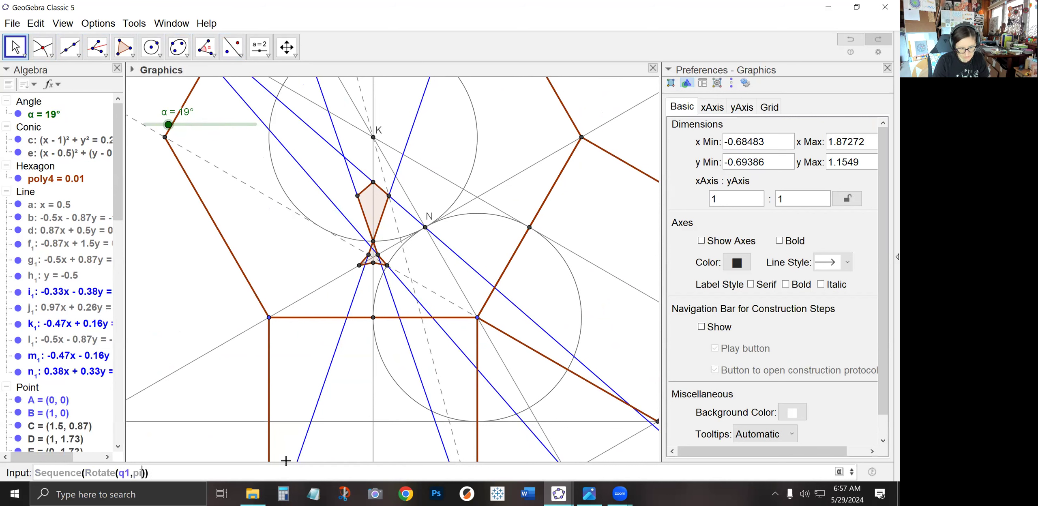
pyautogui.write('/6,K')
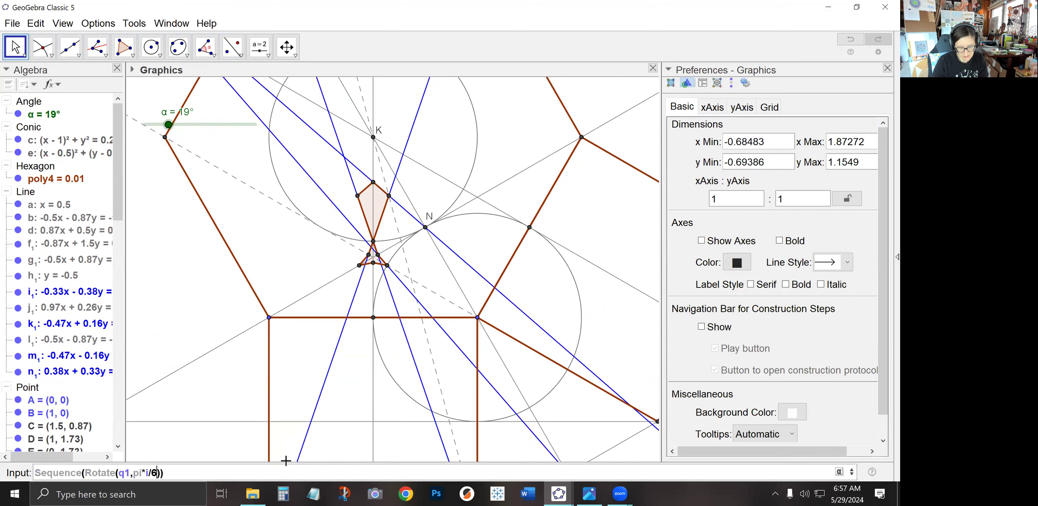
pyautogui.write('),i,0,11')
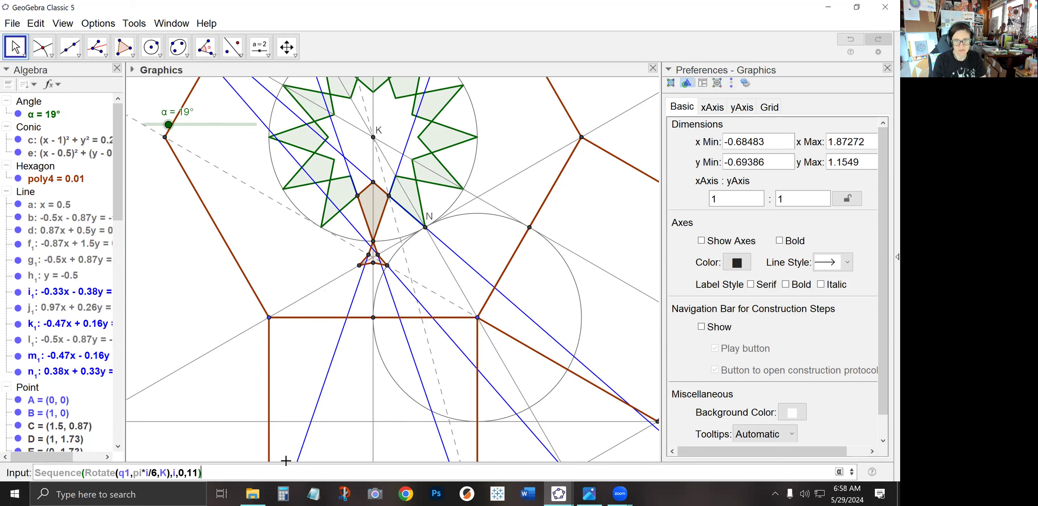
pyautogui.press('Return')
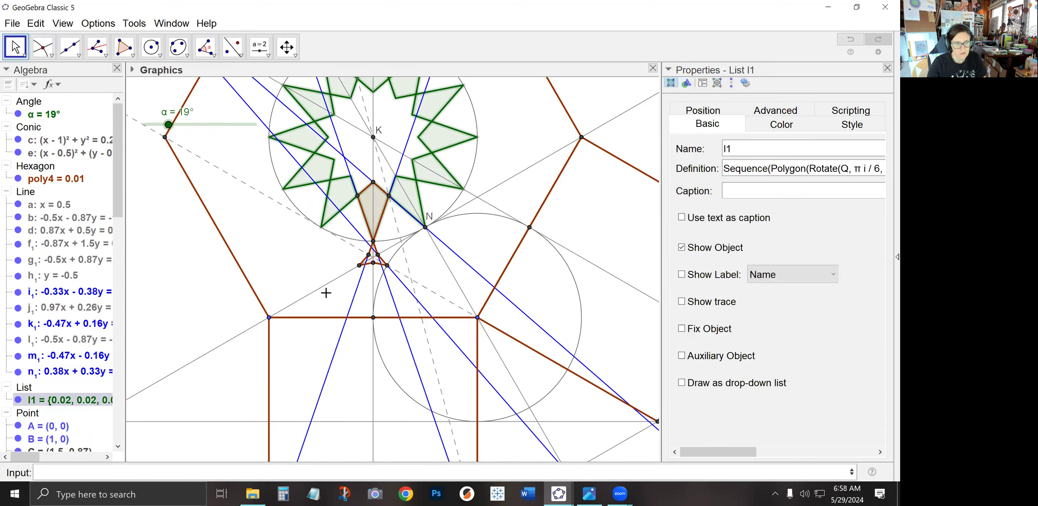
# Create the sequence Sequence(Rotate(poly4,pi*i/3,K),i,0,5) to rotate the small hexagon six times about K
pyautogui.click(39, 183)
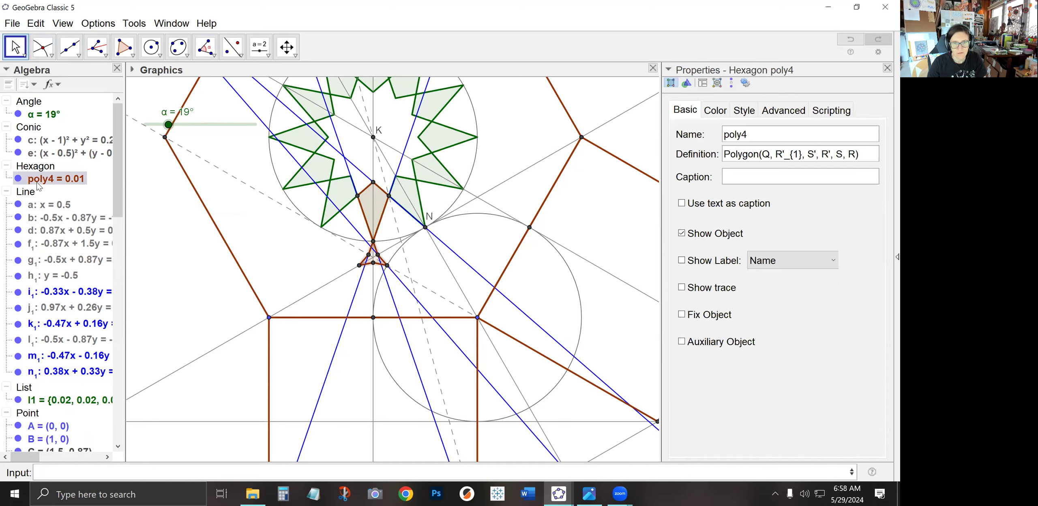
pyautogui.click(195, 471)
pyautogui.write('S')
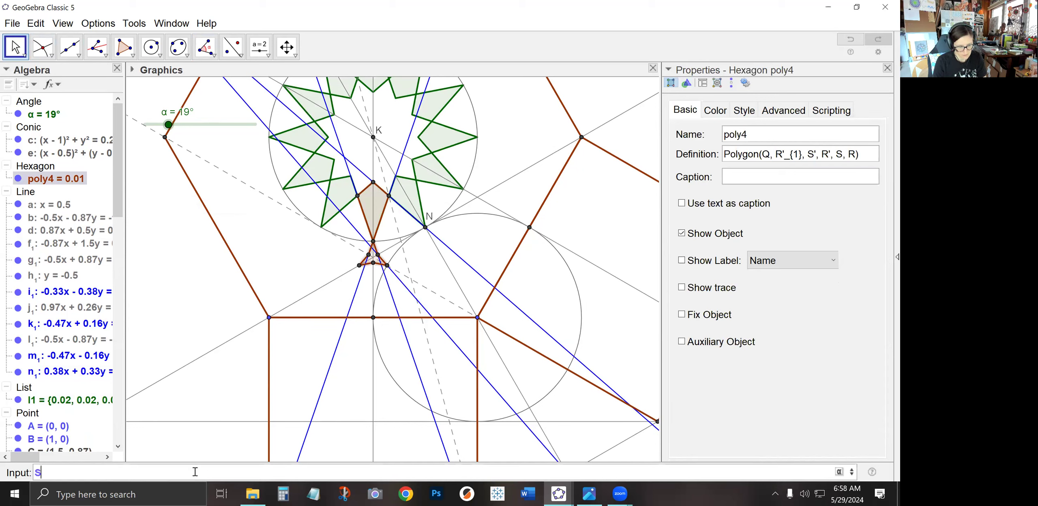
pyautogui.write('equence(Rotate(P')
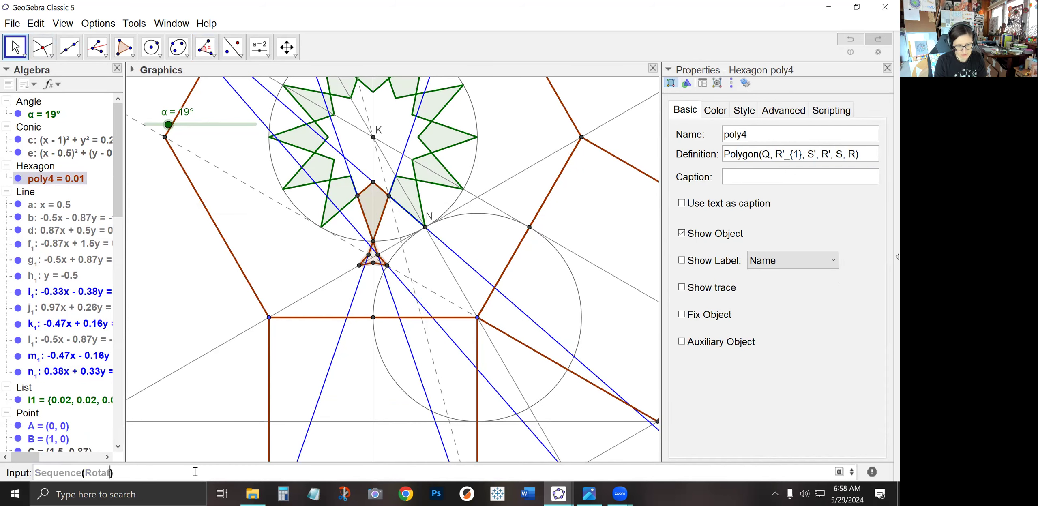
pyautogui.press('BackSpace')
pyautogui.write('poly4,p')
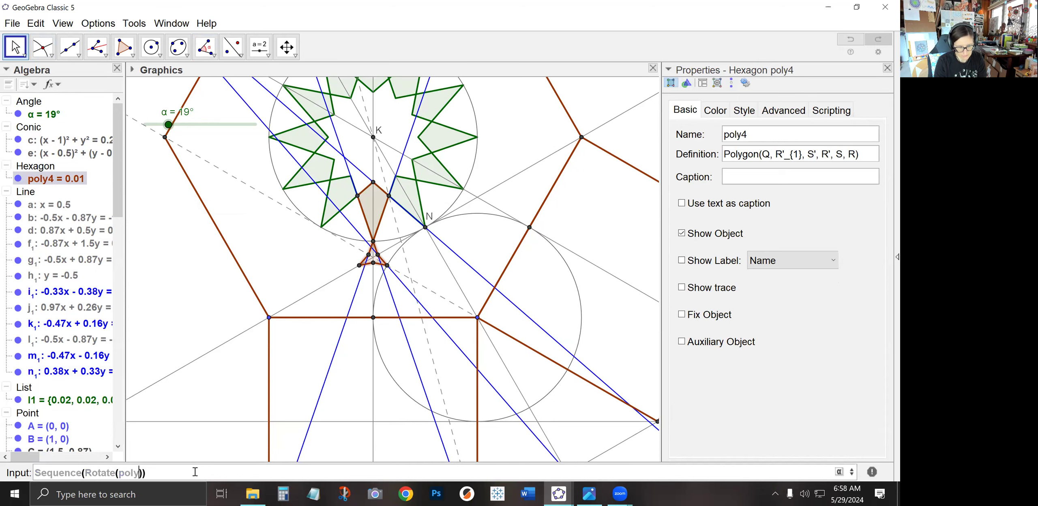
pyautogui.write('i*i/3,')
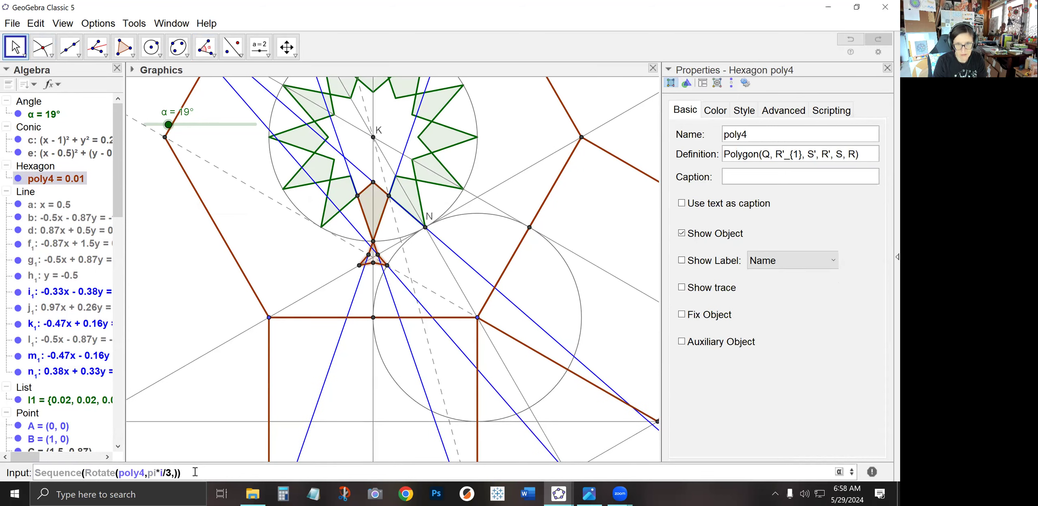
pyautogui.write('K),i,0,5')
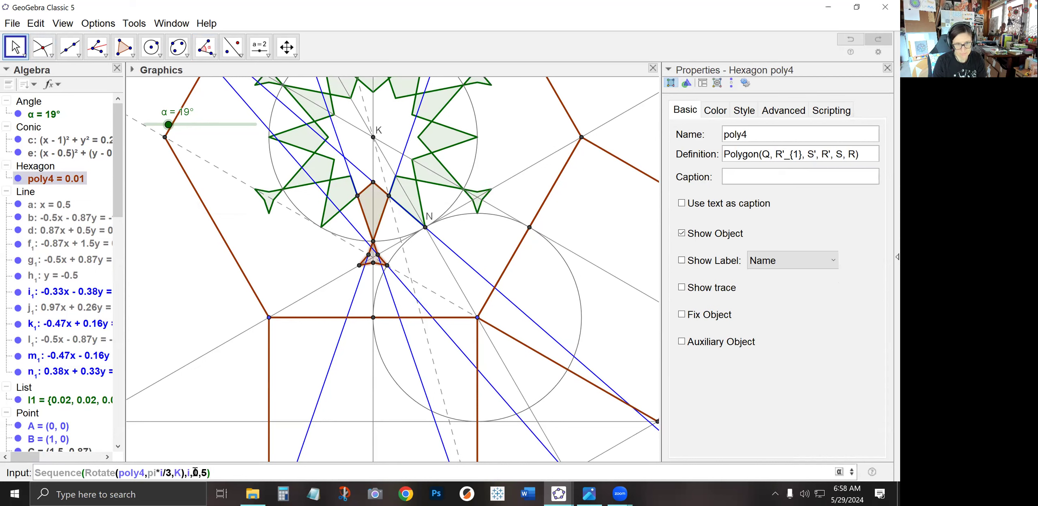
pyautogui.press('Return')
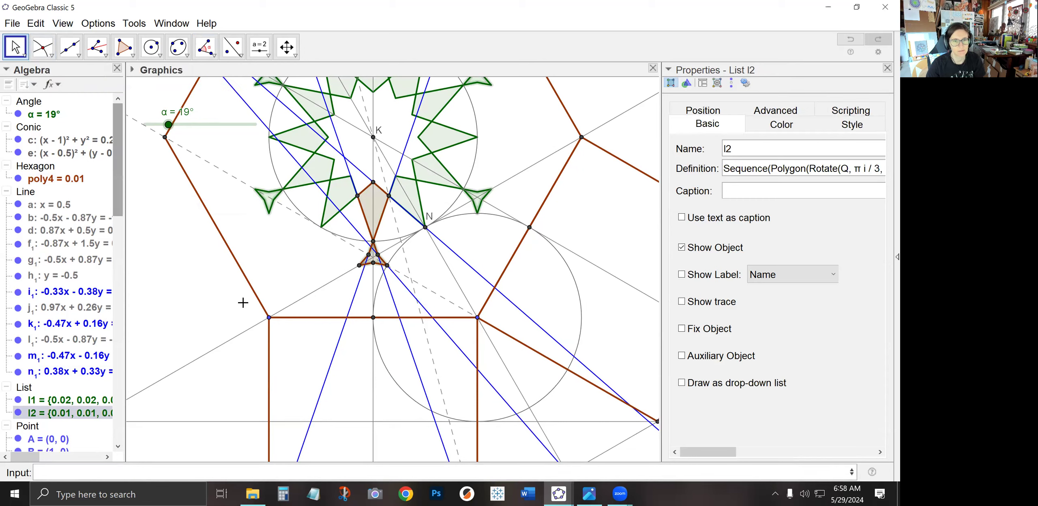
# Reflect the kite rosette l1 across the gray line through N, and the hexagon poly4 across the square's top edge
pyautogui.click(291, 263)
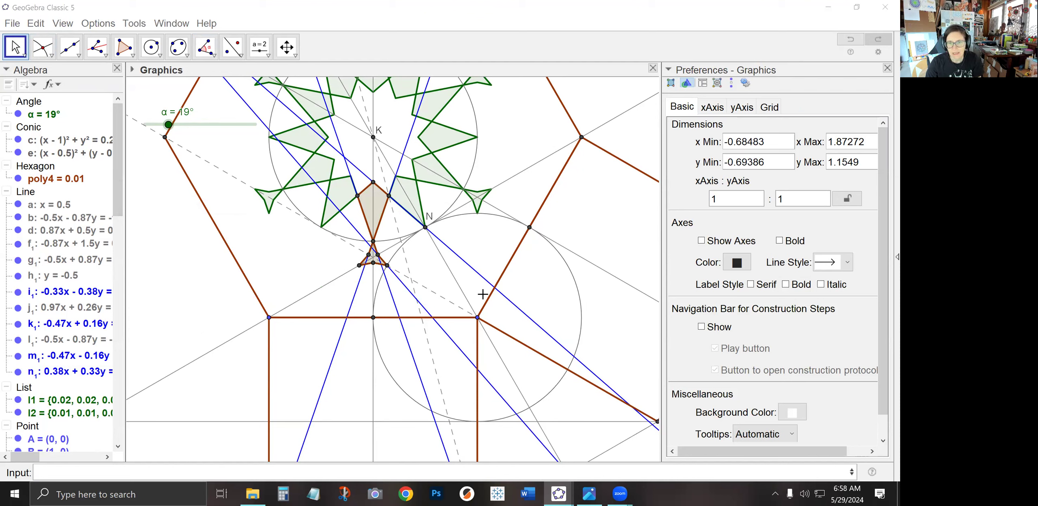
pyautogui.click(233, 47)
pyautogui.click(447, 147)
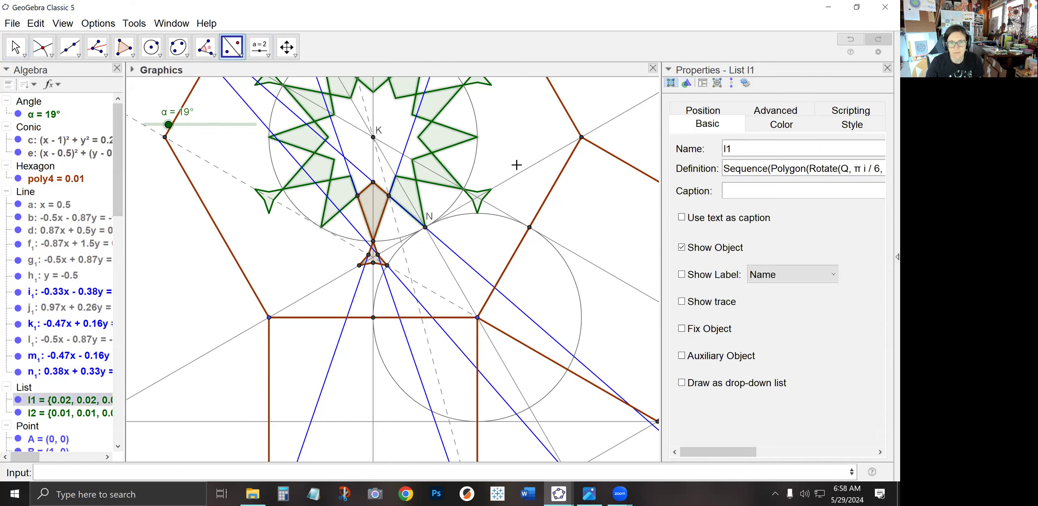
pyautogui.click(513, 182)
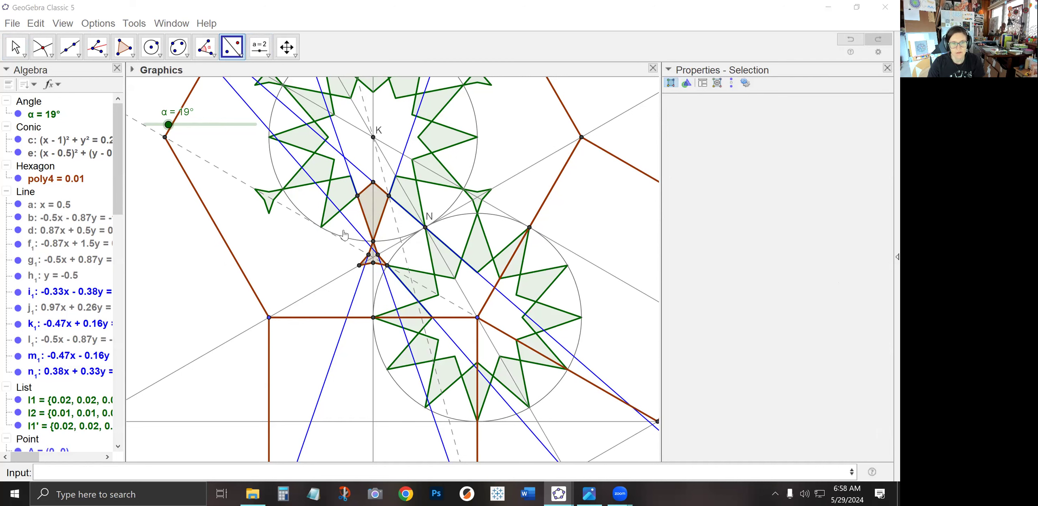
pyautogui.click(52, 179)
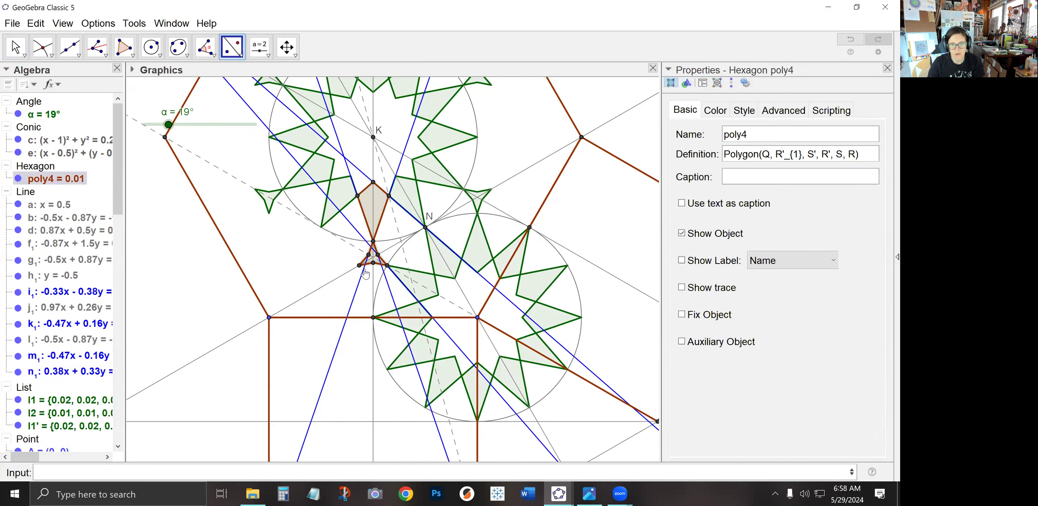
pyautogui.click(317, 319)
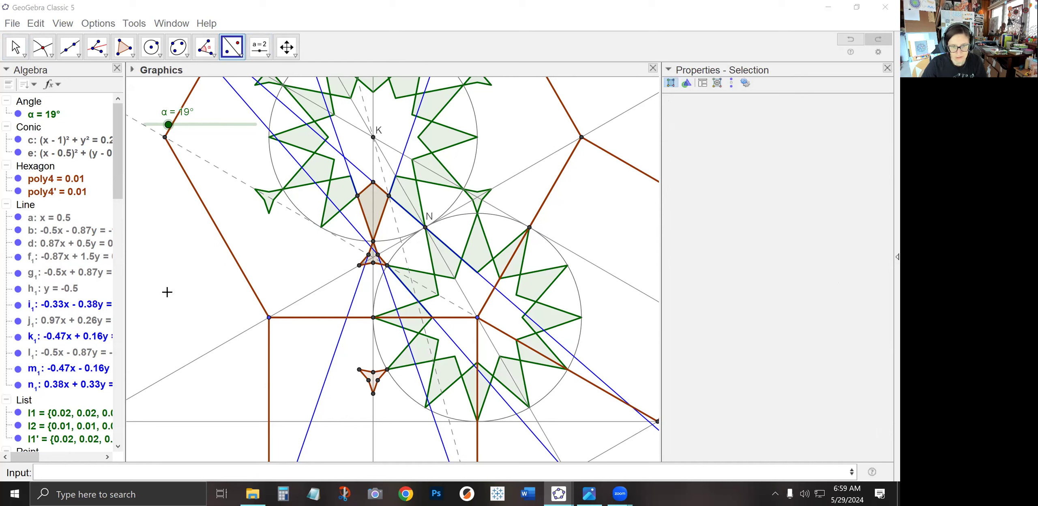
# Draw a line through two vertices of the reflected small hexagon below the square's top edge
pyautogui.click(69, 46)
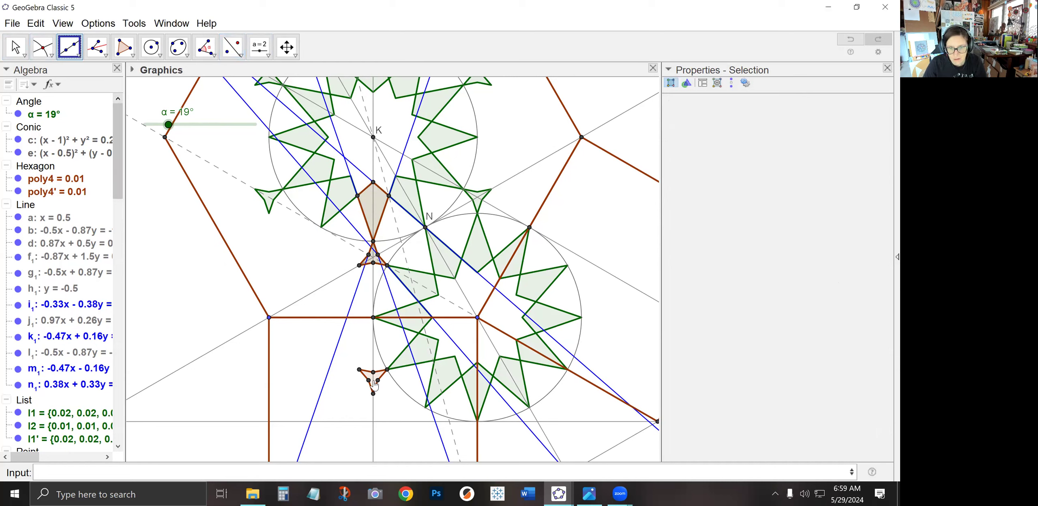
pyautogui.click(369, 380)
pyautogui.click(373, 393)
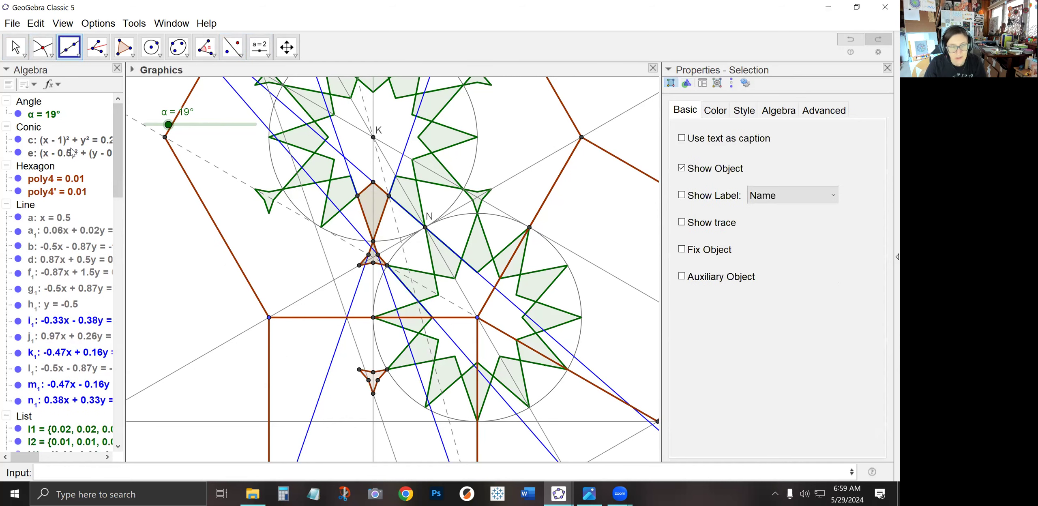
# Color the new line a₁ blue
pyautogui.click(16, 47)
pyautogui.click(356, 341)
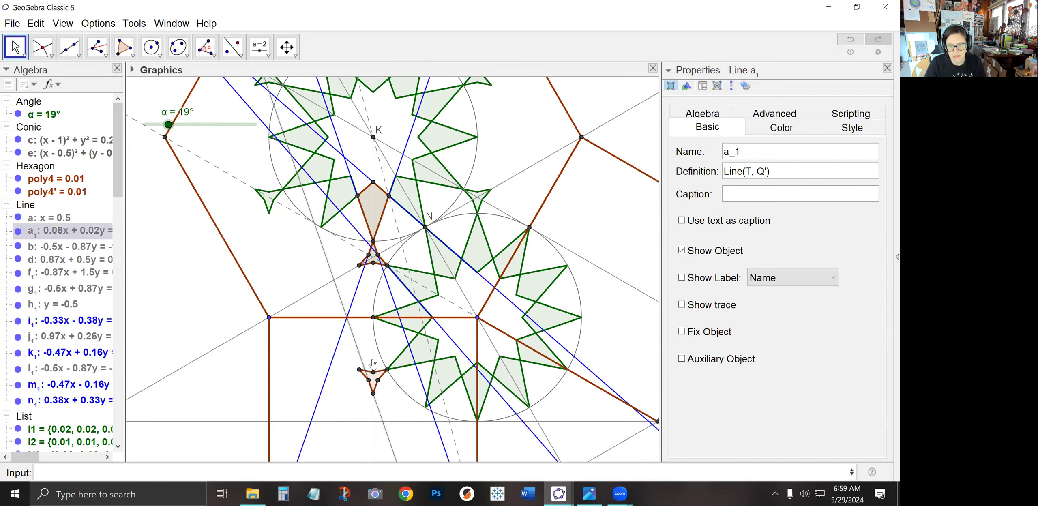
pyautogui.click(781, 127)
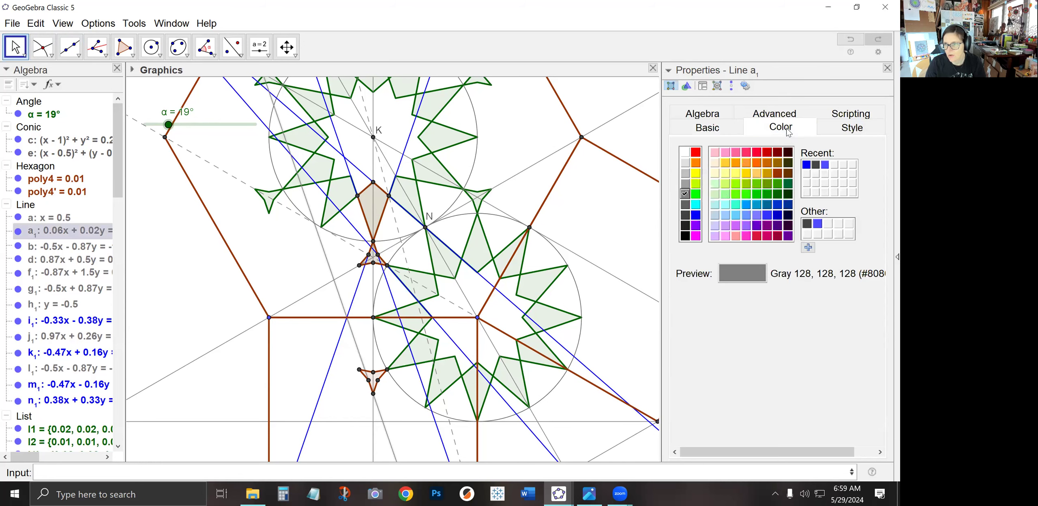
pyautogui.click(695, 215)
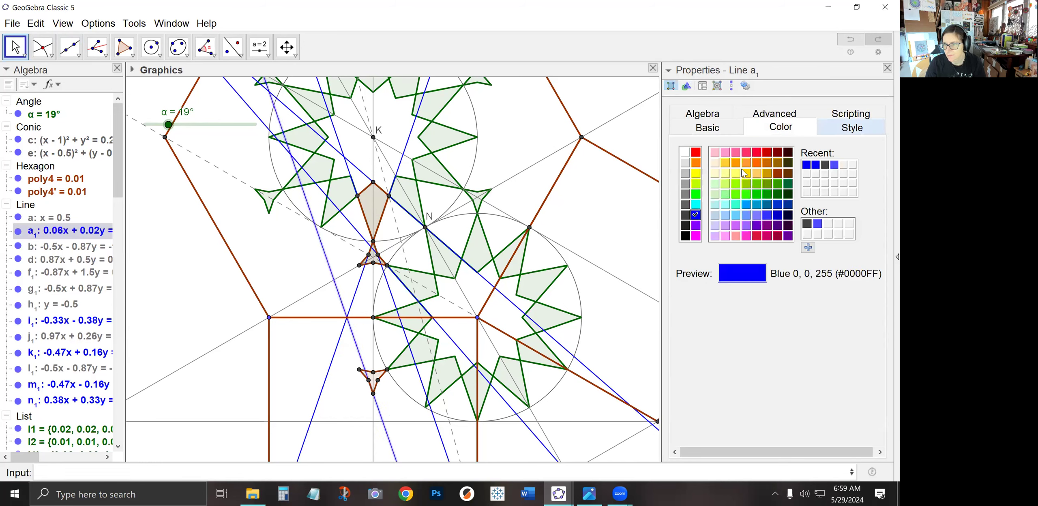
# Draw a segment along the square's diagonal from its top-right corner to its bottom-left corner
pyautogui.click(340, 398)
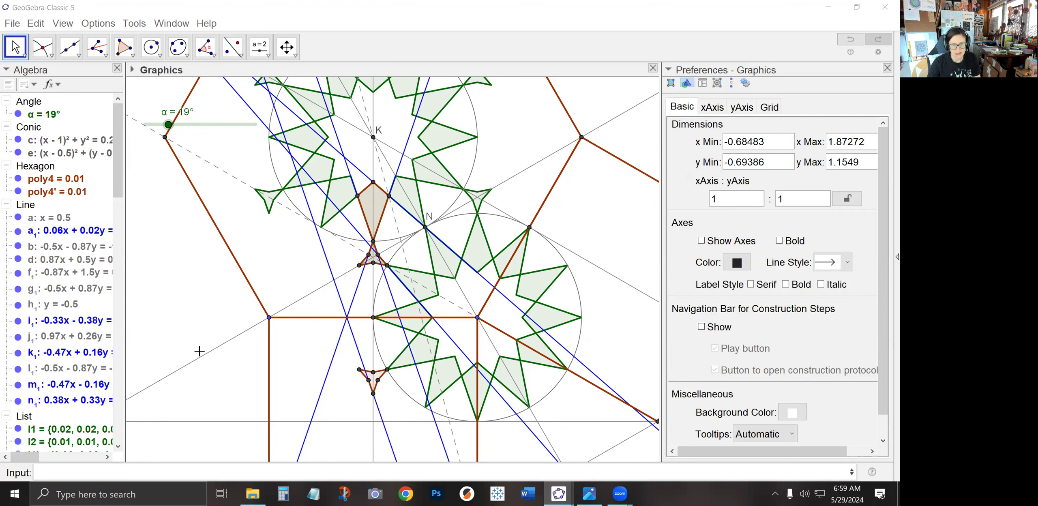
pyautogui.moveTo(223, 394); pyautogui.dragTo(227, 268)
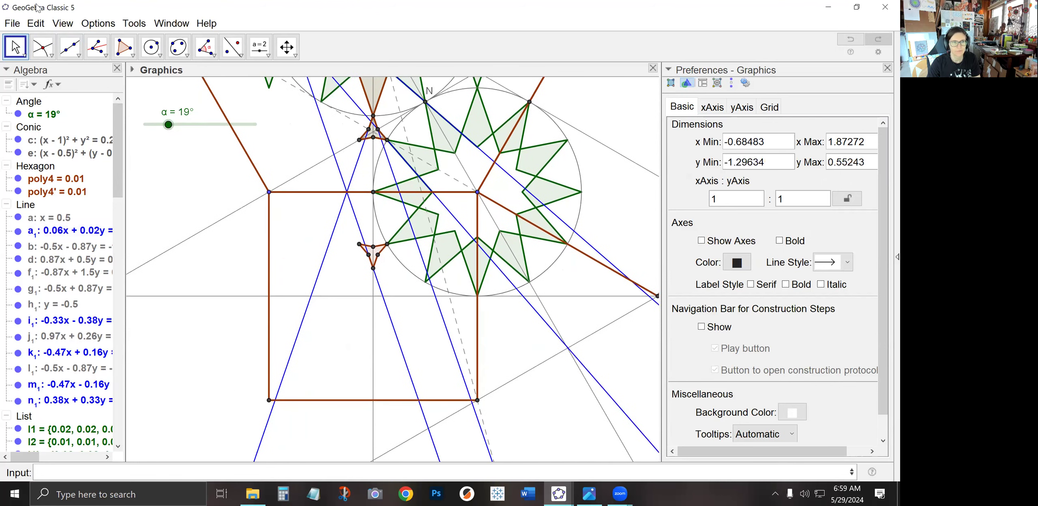
pyautogui.click(70, 47)
pyautogui.click(103, 102)
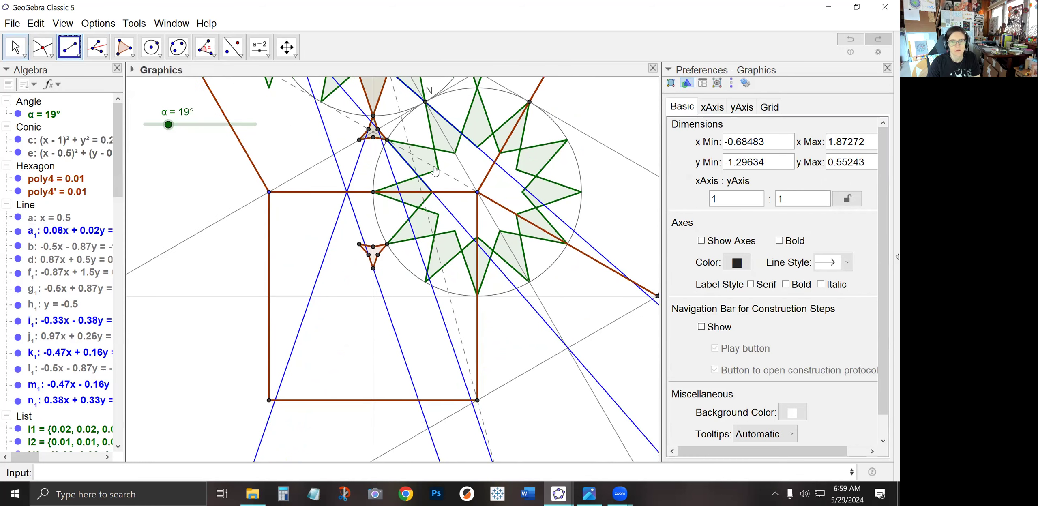
pyautogui.click(477, 193)
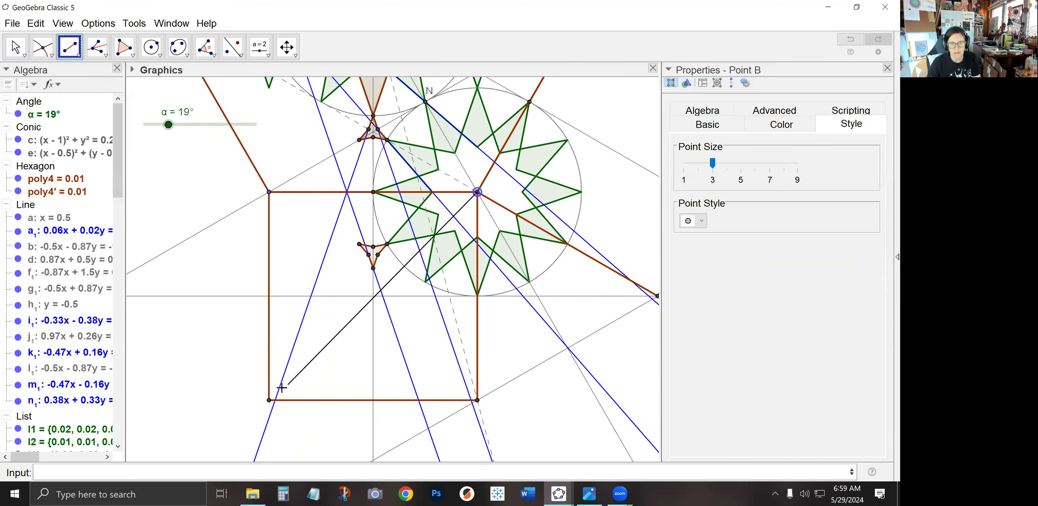
pyautogui.click(269, 401)
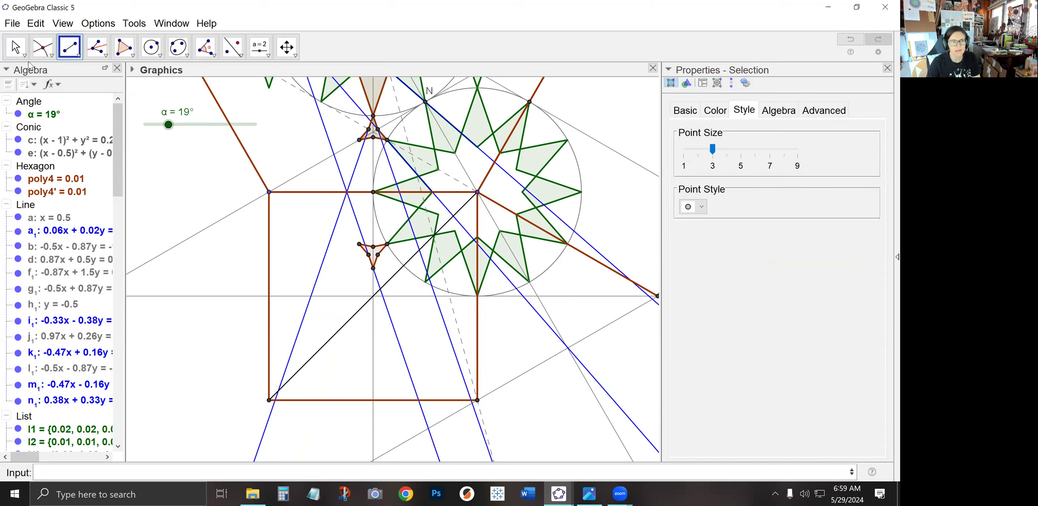
# Mark the intersection point of the diagonal with the vertical gray line through the square's middle
pyautogui.click(97, 47)
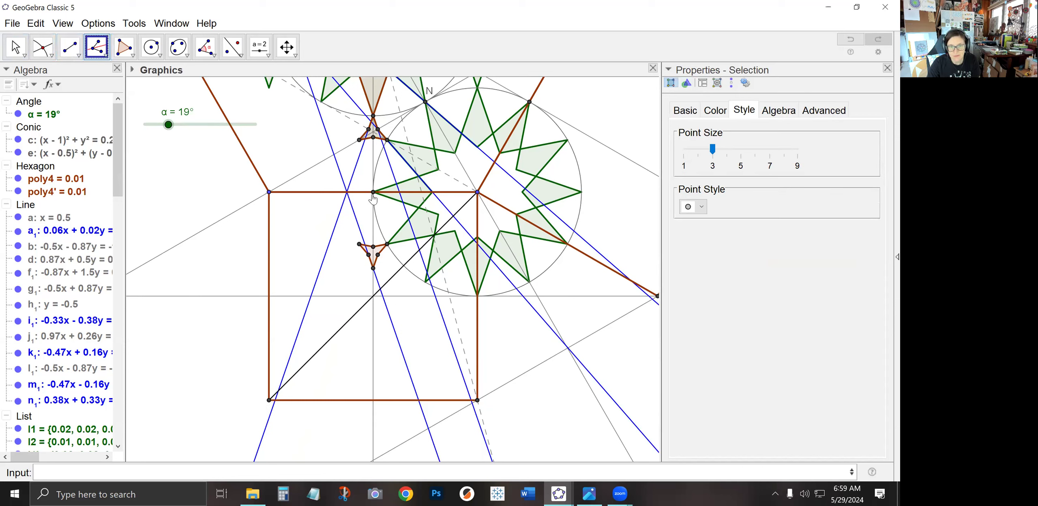
pyautogui.click(42, 47)
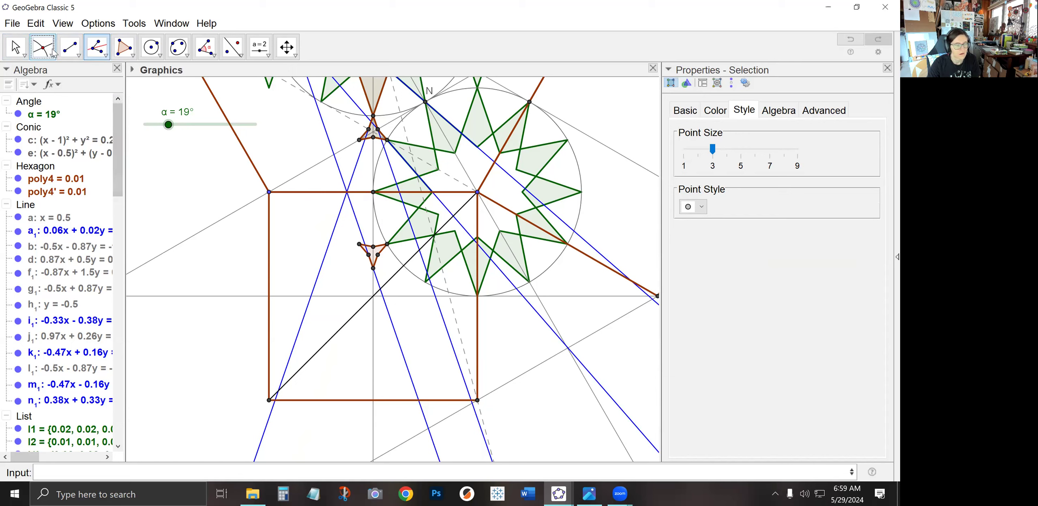
pyautogui.click(373, 299)
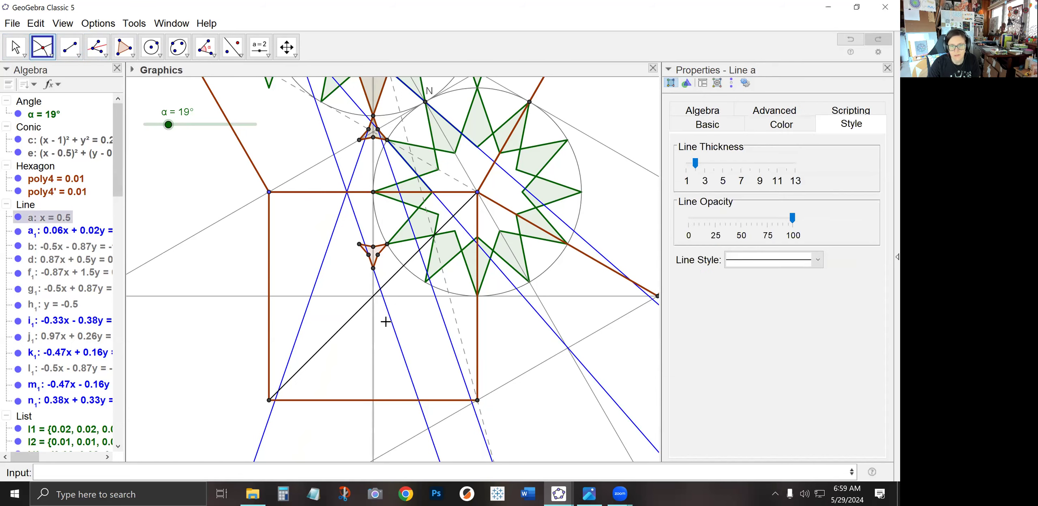
pyautogui.click(364, 304)
# Construct the angle bisector at that intersection between the top-edge midpoint and the square's top-right corner, and make it dashed
pyautogui.click(96, 46)
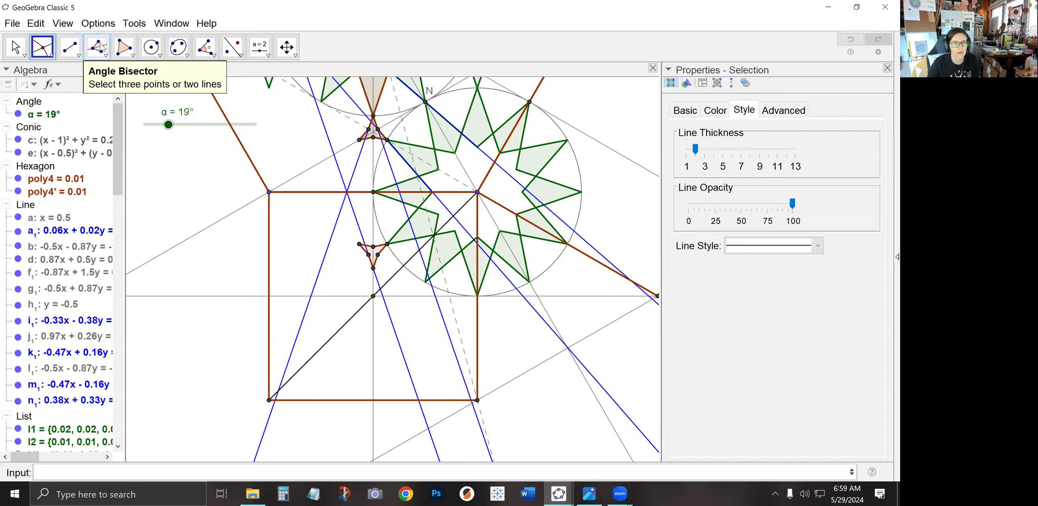
pyautogui.click(374, 194)
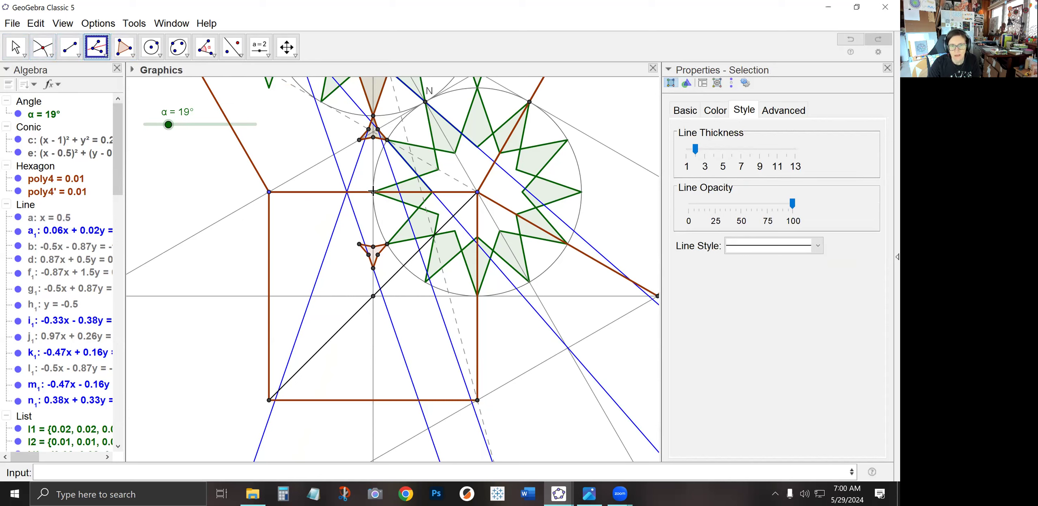
pyautogui.click(374, 298)
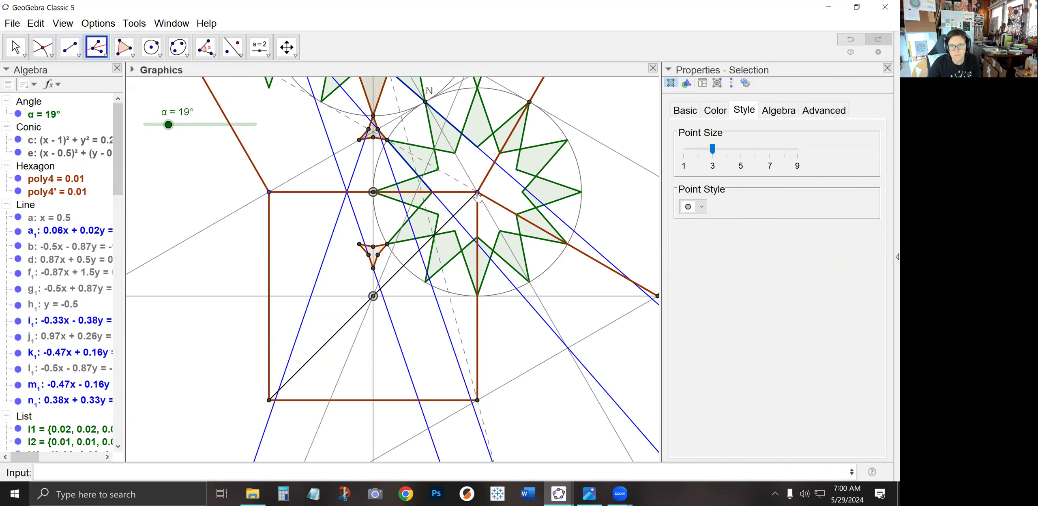
pyautogui.click(477, 194)
pyautogui.click(15, 47)
pyautogui.click(388, 263)
pyautogui.click(748, 267)
pyautogui.click(751, 296)
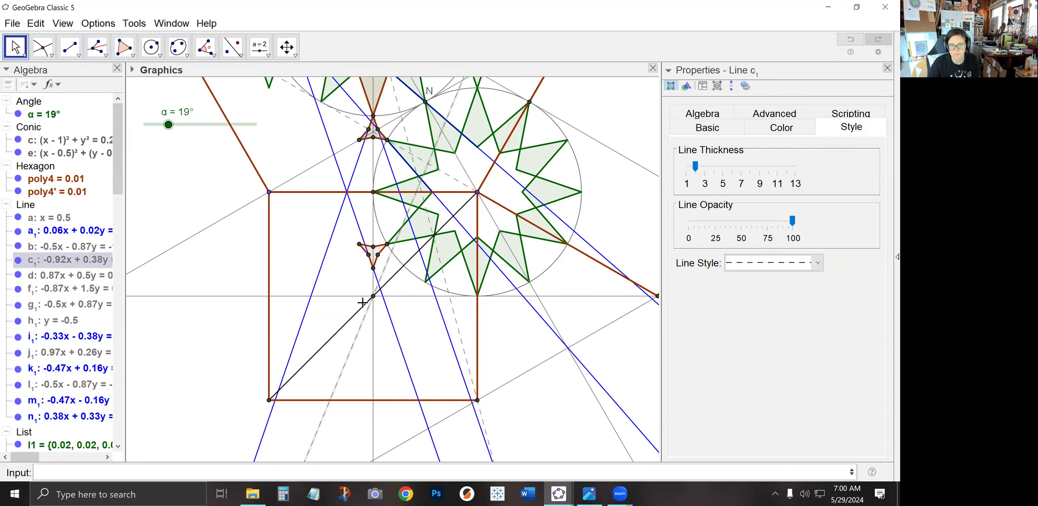
# Intersect the dashed bisector with the blue line a₁ just below the small triangular hexagon
pyautogui.click(352, 279)
pyautogui.scroll(4, 356, 300)
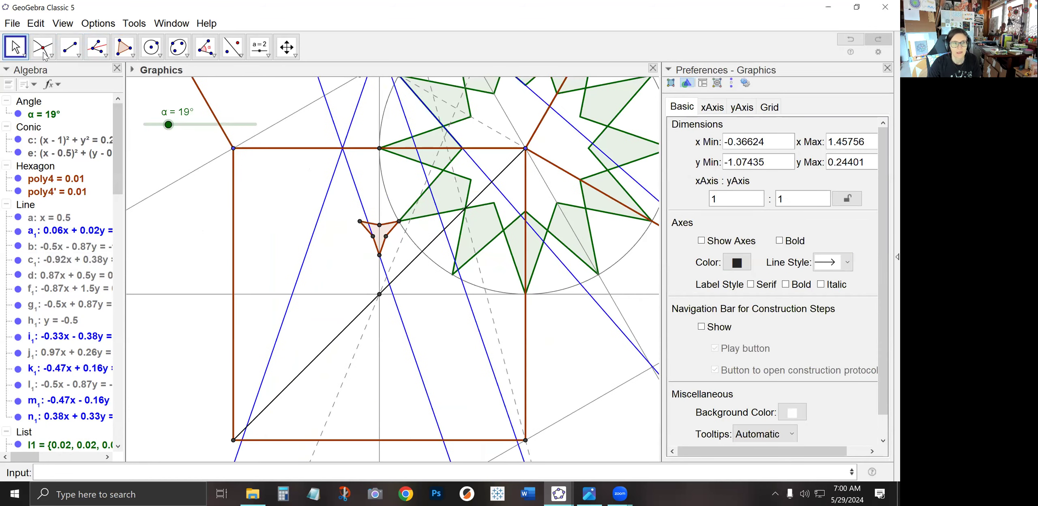
pyautogui.click(43, 48)
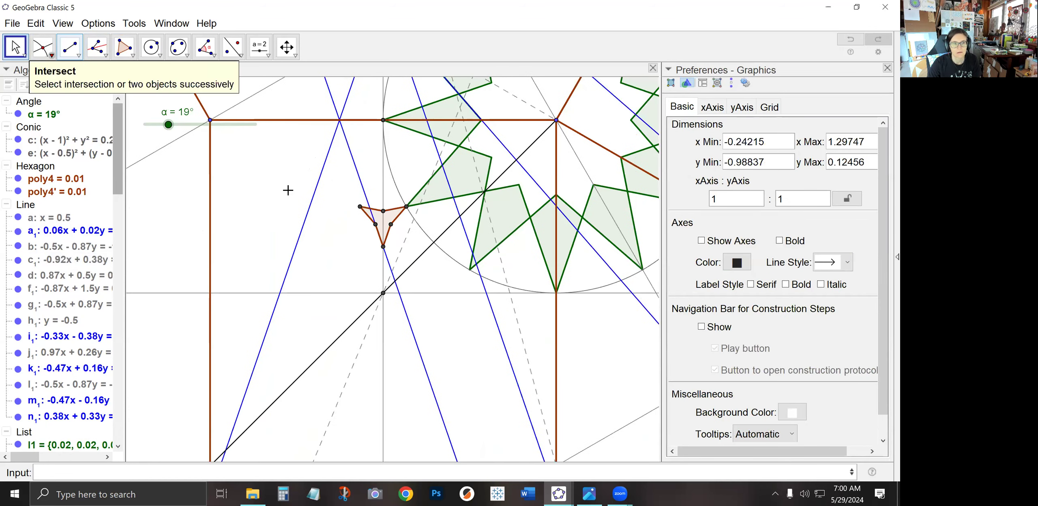
pyautogui.click(391, 274)
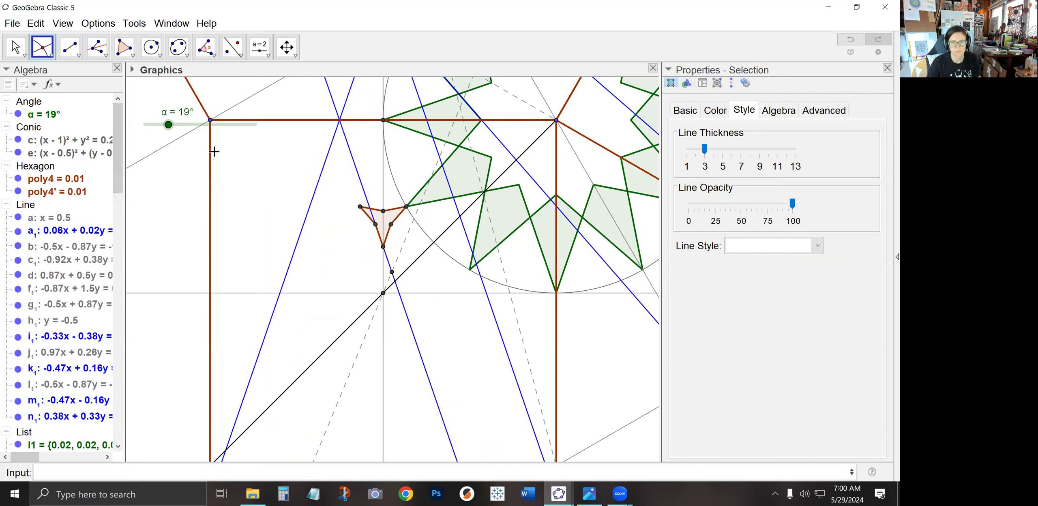
# Reflect the blue line a₁ across the dashed bisector c₁ and intersect the reflected line with the diagonal
pyautogui.click(232, 46)
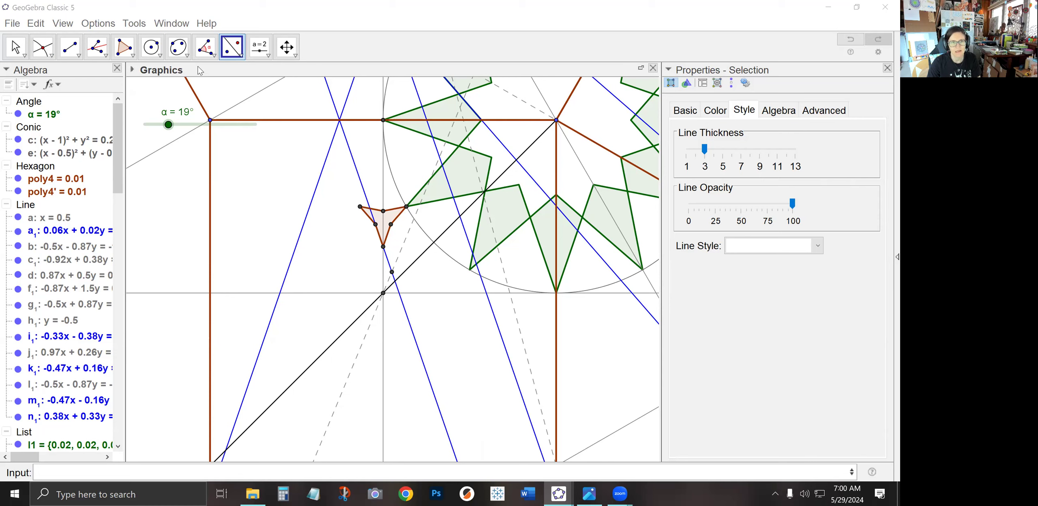
pyautogui.click(387, 262)
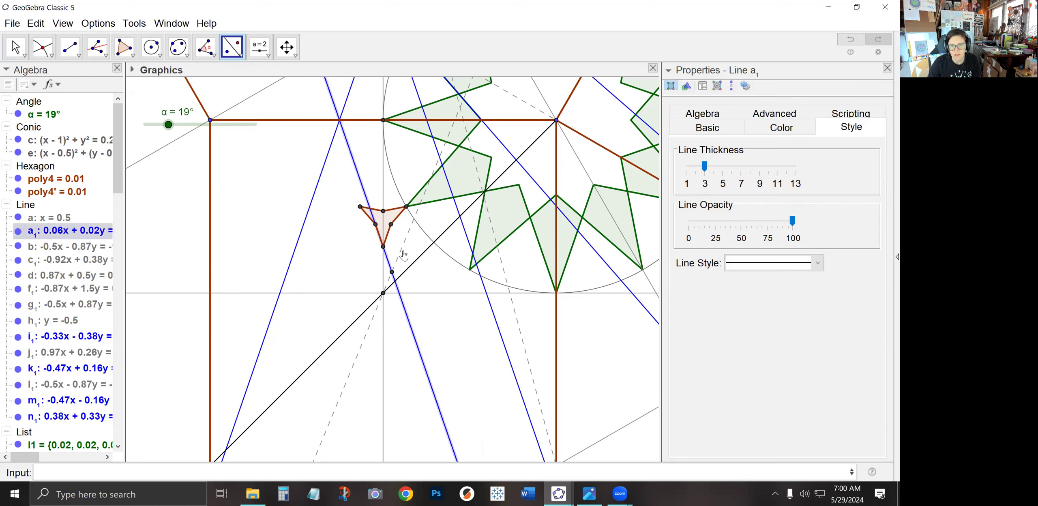
pyautogui.click(399, 252)
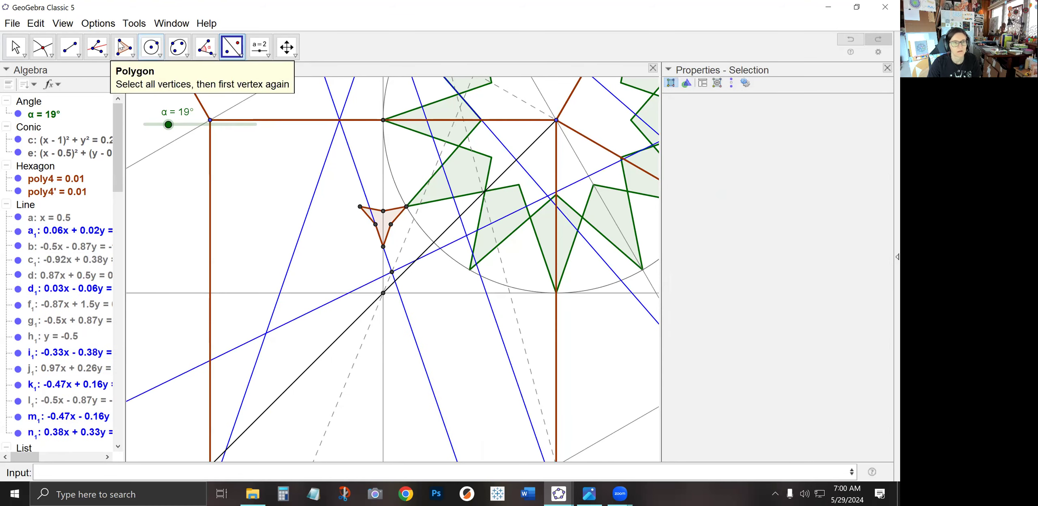
pyautogui.click(42, 47)
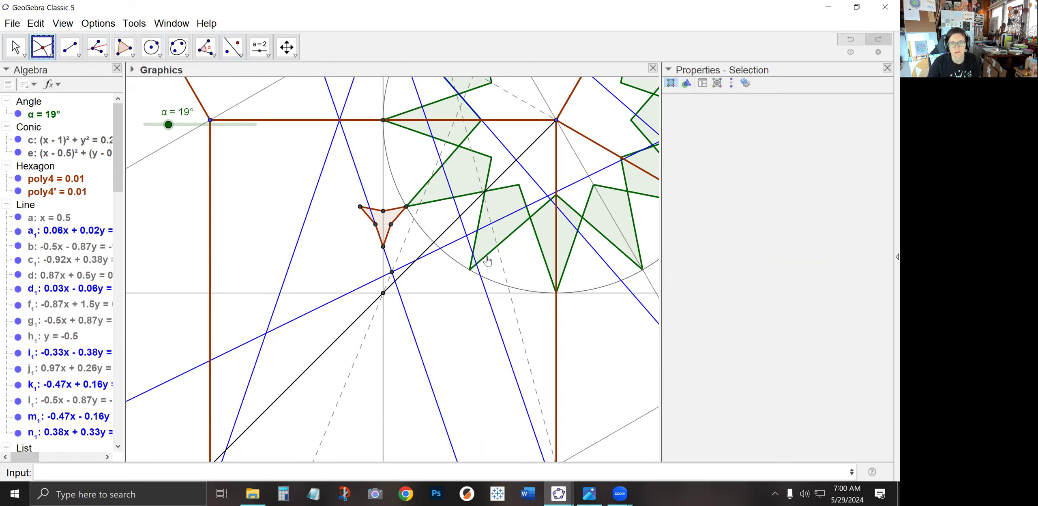
pyautogui.click(417, 261)
# Draw a polyline from the small hexagon's bottom vertex through the bisector intersection to the diagonal intersection
pyautogui.click(79, 58)
pyautogui.click(105, 184)
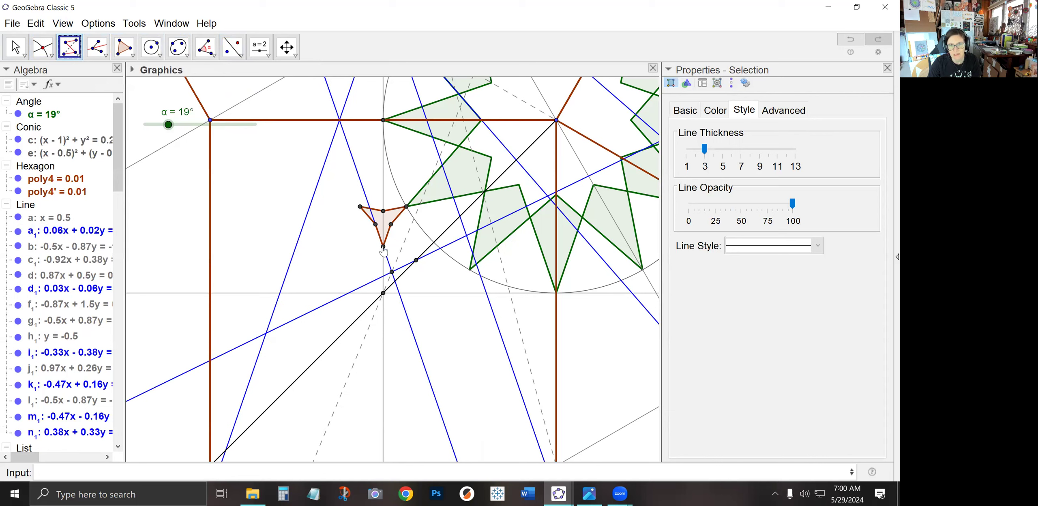
pyautogui.click(383, 247)
pyautogui.click(392, 272)
pyautogui.click(416, 260)
pyautogui.click(384, 248)
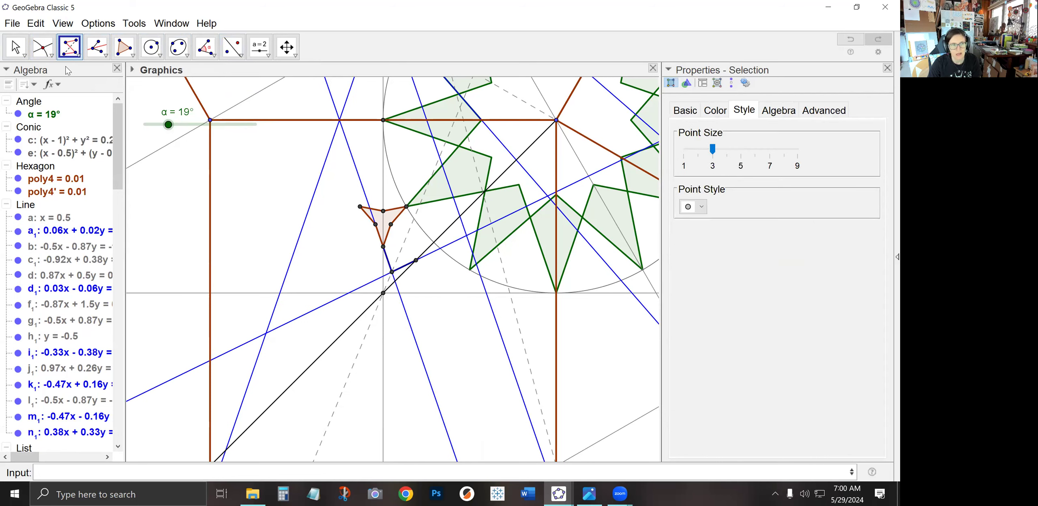
# Create the sequence Sequence(Rotate(e_1,pi*i/4,U),i,0,7) to rotate the polyline eight times about point U
pyautogui.click(19, 49)
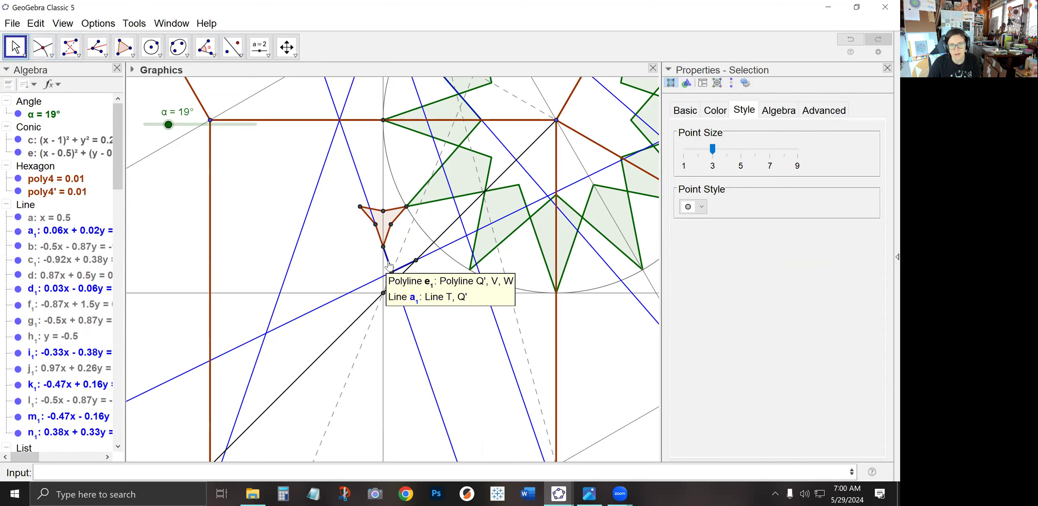
pyautogui.rightClick(384, 294)
pyautogui.click(424, 355)
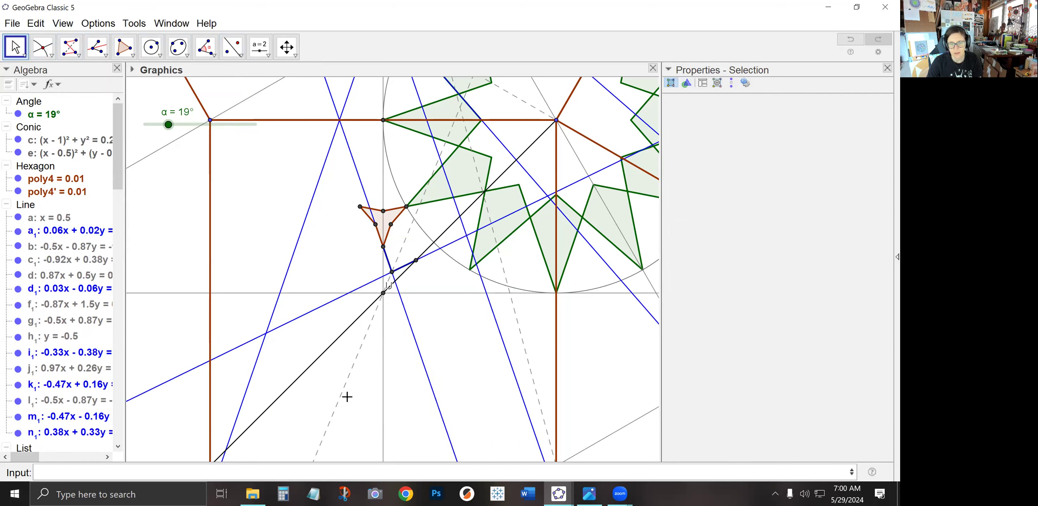
pyautogui.click(263, 468)
pyautogui.write('Seque')
pyautogui.press('Return')
pyautogui.write('R')
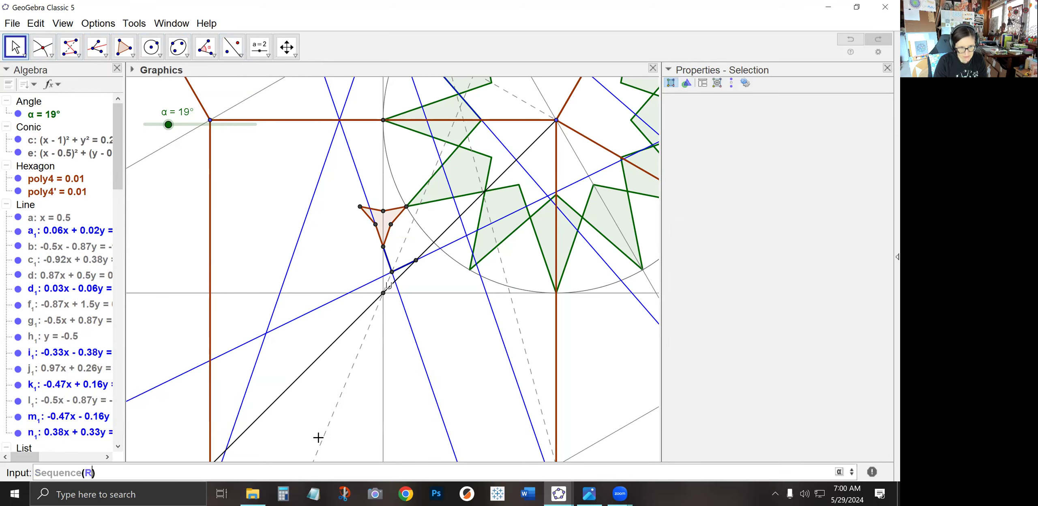
pyautogui.write('otate')
pyautogui.press('Return')
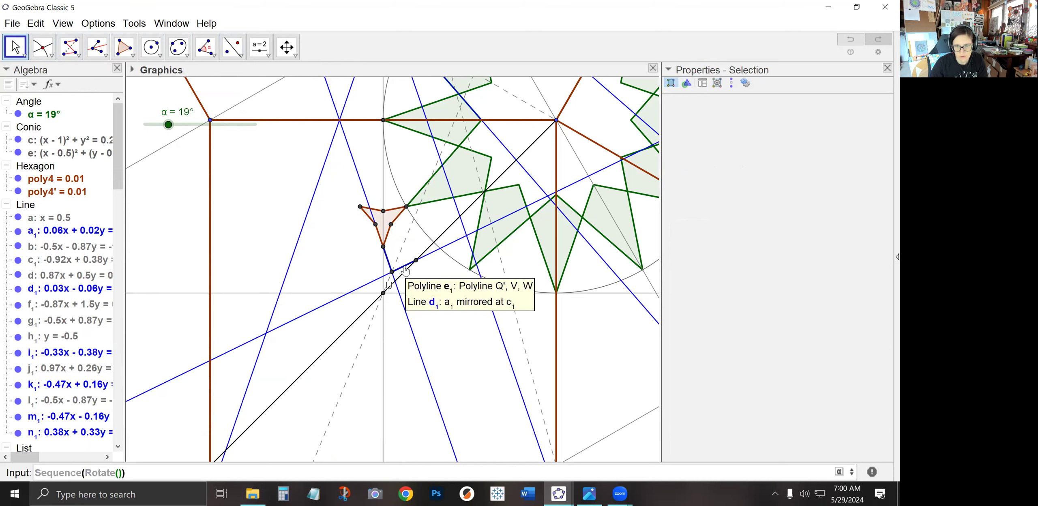
pyautogui.write('e_1')
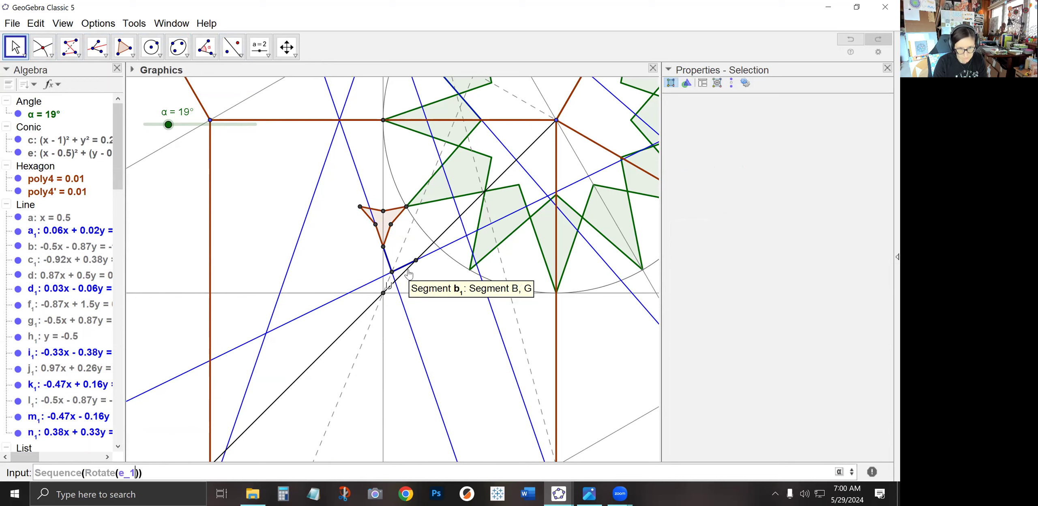
pyautogui.write(',pi*i/')
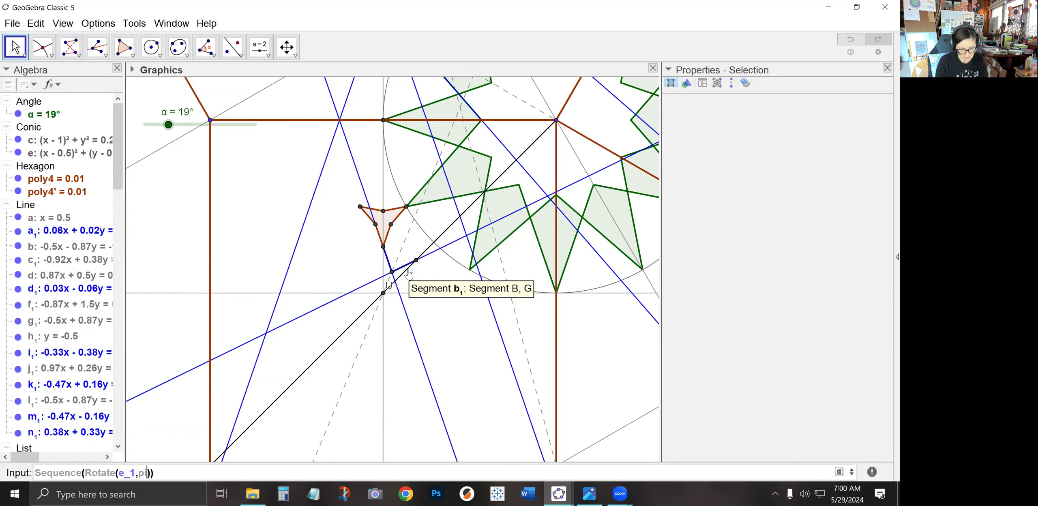
pyautogui.write('4')
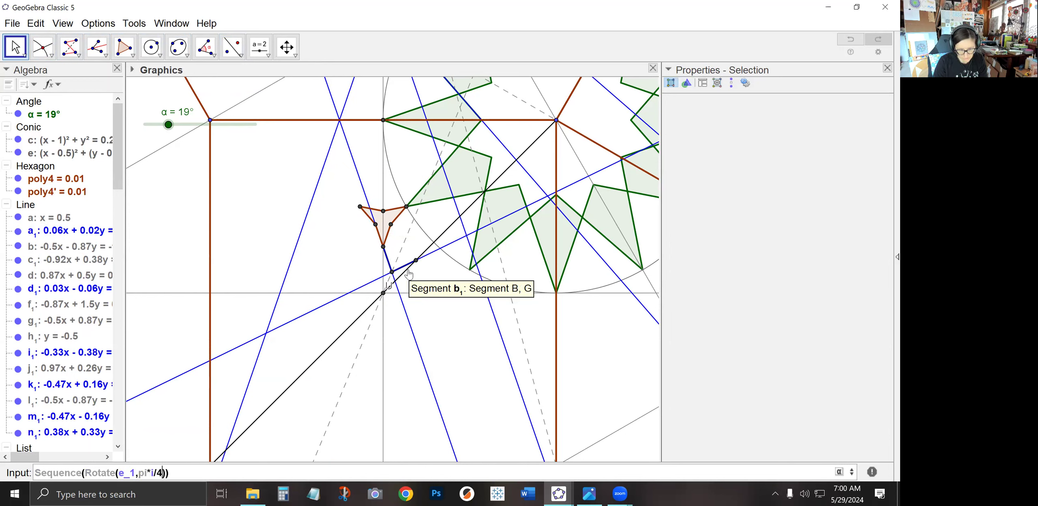
pyautogui.write(',')
pyautogui.write(',i,0,7')
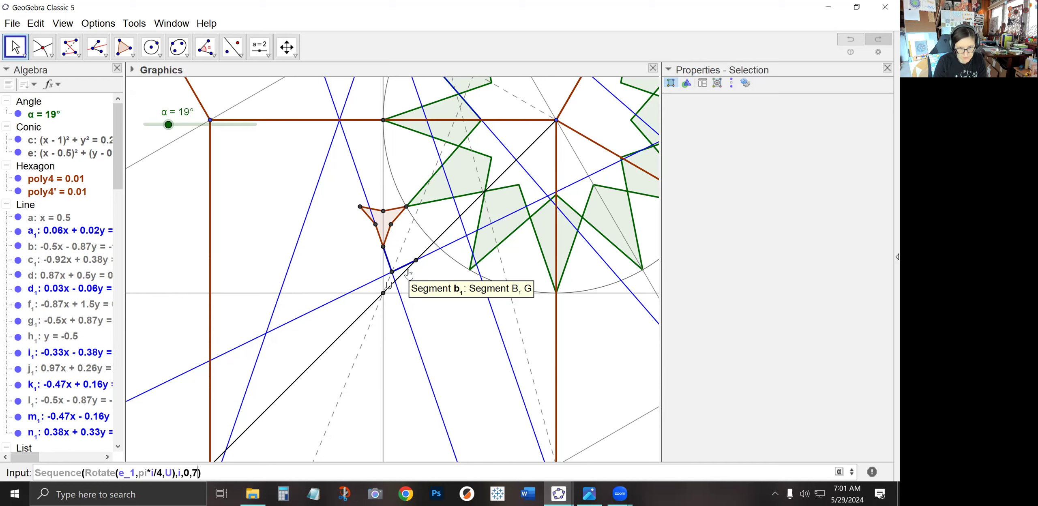
pyautogui.press('Return')
pyautogui.click(409, 275)
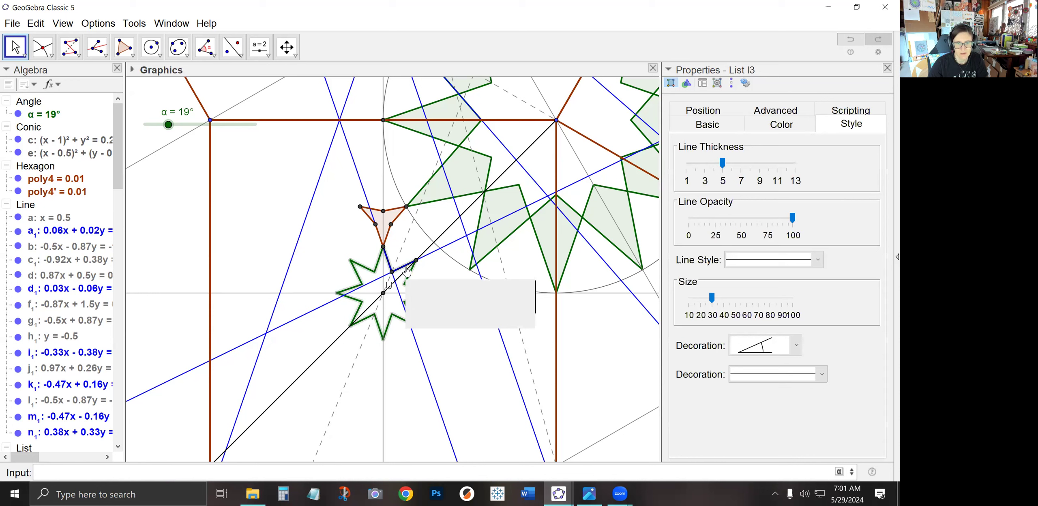
pyautogui.click(329, 237)
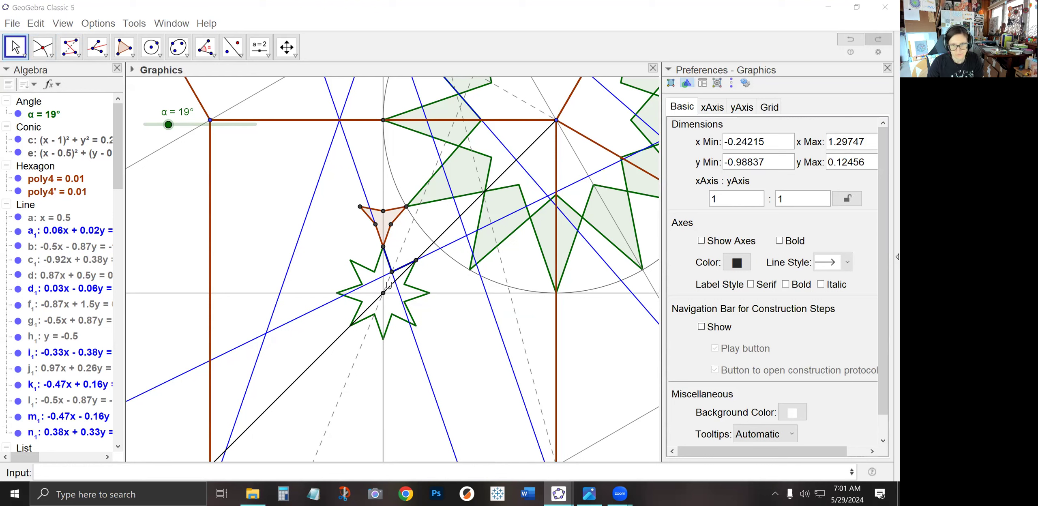
# Create the sequence Sequence(Rotate(poly4',pi*i/2,U),i,0,3) to rotate the reflected small hexagon four times about U
pyautogui.click(22, 180)
pyautogui.click(20, 194)
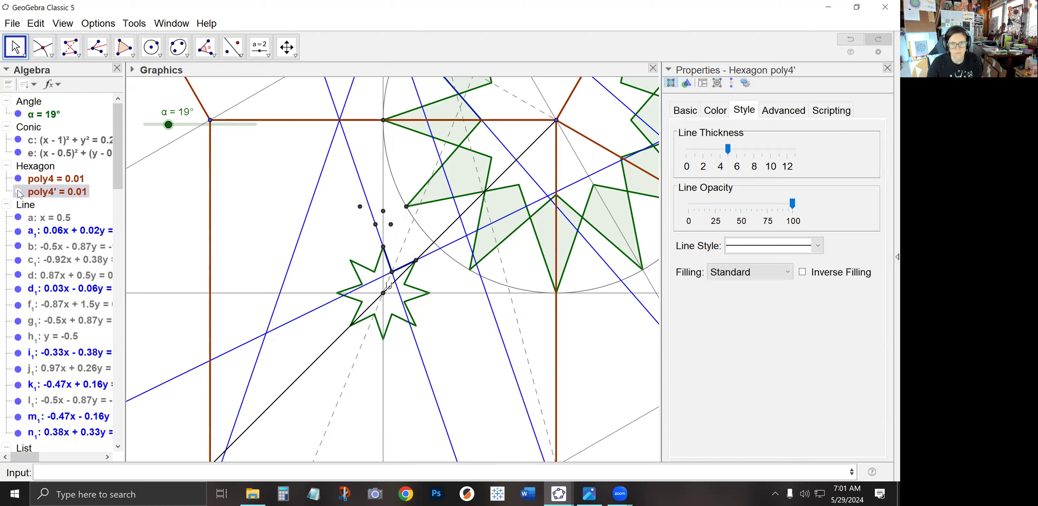
pyautogui.click(311, 470)
pyautogui.write("Sequence(Rotate(poly4',pi*i/2")
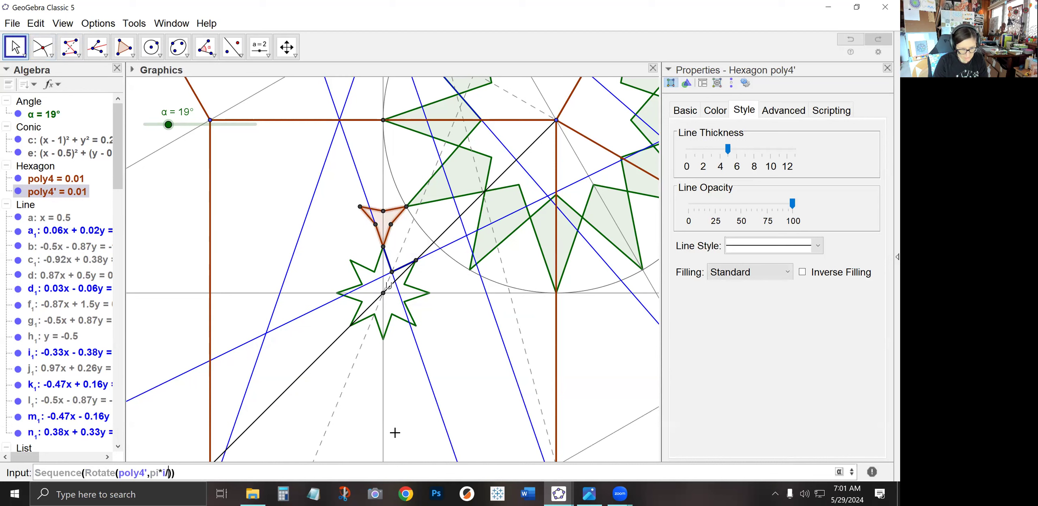
pyautogui.write(',U')
pyautogui.write(',i,0,3')
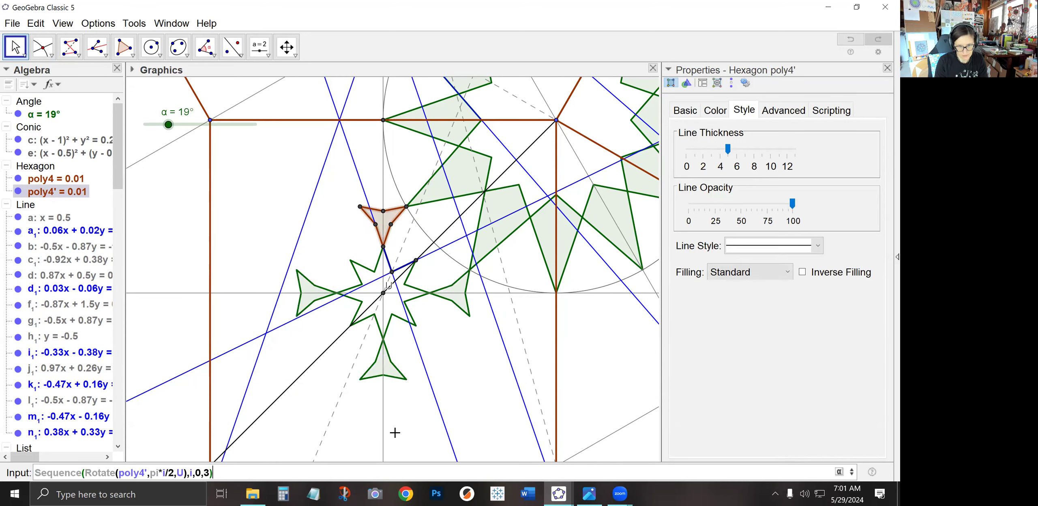
pyautogui.press('Return')
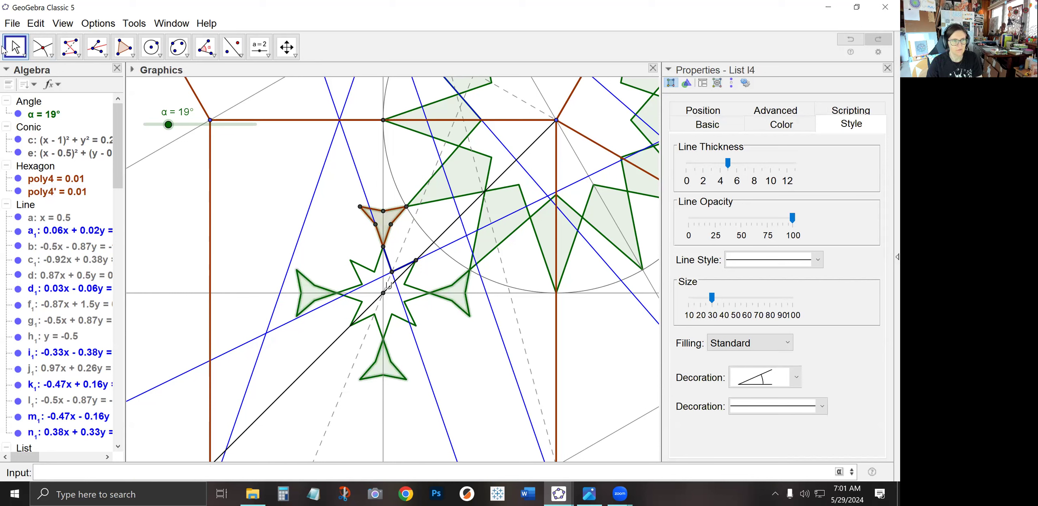
# Reflect the small hexagon poly4' across the black diagonal, then reflect the copy poly4'' across the square's vertical edge
pyautogui.click(245, 238)
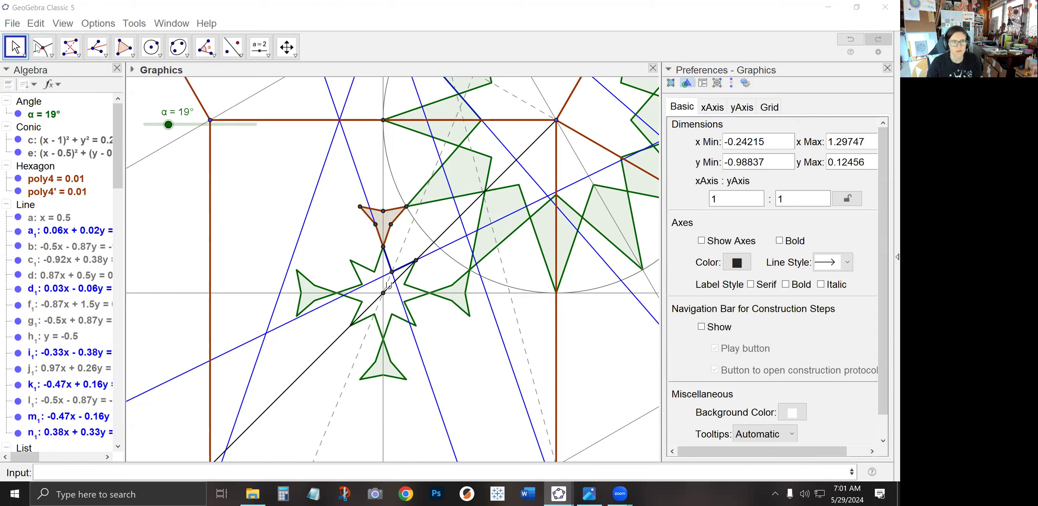
pyautogui.moveTo(549, 348); pyautogui.dragTo(408, 340)
pyautogui.moveTo(475, 345); pyautogui.dragTo(461, 354)
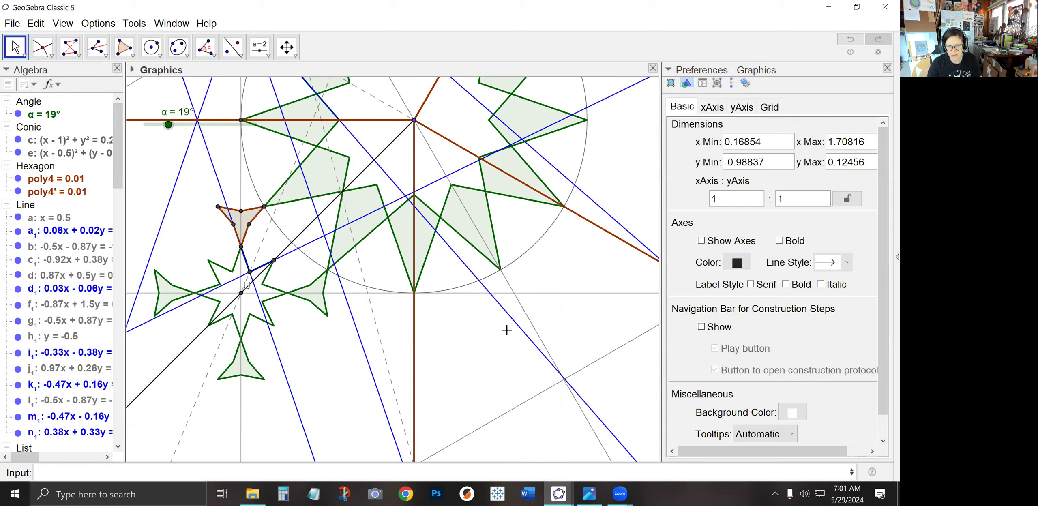
pyautogui.click(232, 46)
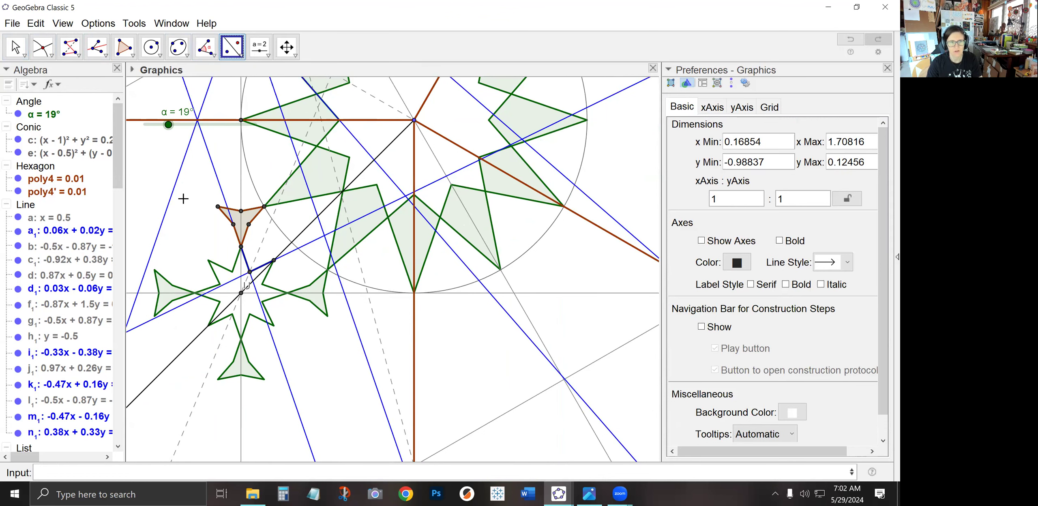
pyautogui.click(49, 194)
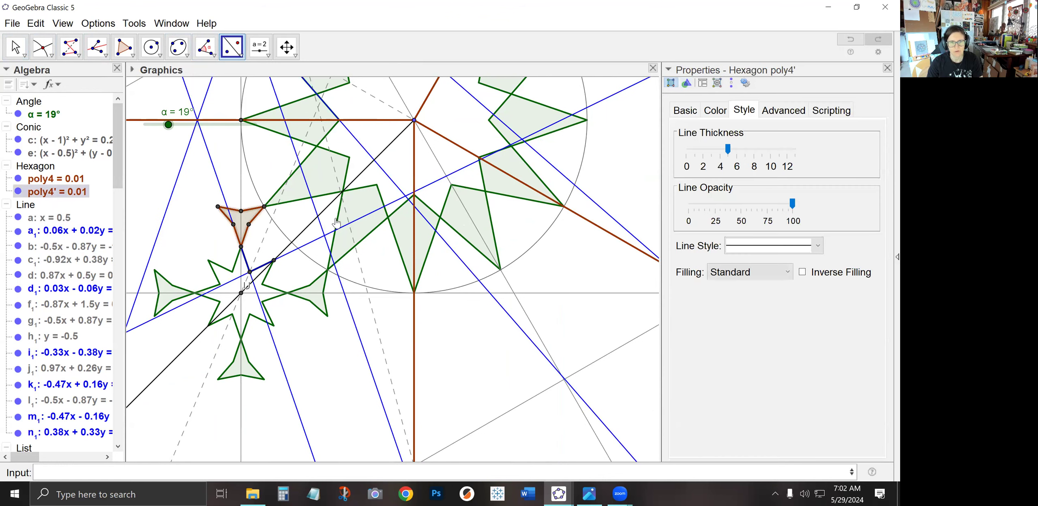
pyautogui.click(310, 226)
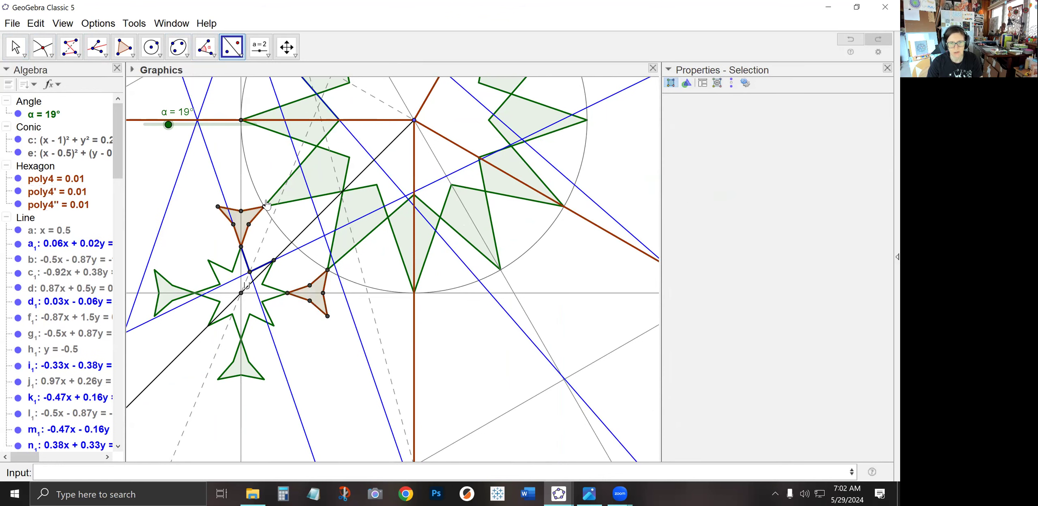
pyautogui.click(61, 206)
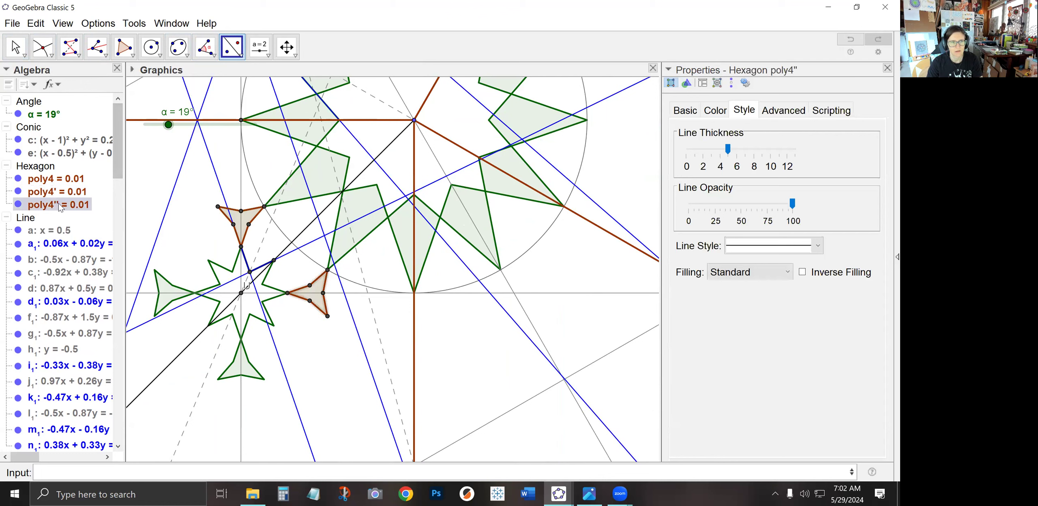
pyautogui.click(414, 167)
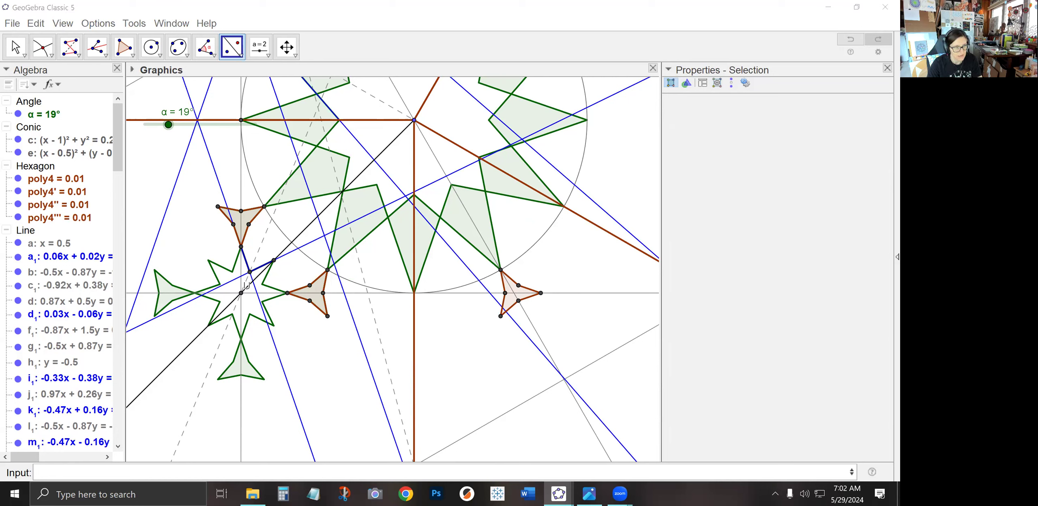
# Draw a line through two vertices of the newest reflected hexagon poly4'''
pyautogui.click(77, 52)
pyautogui.click(101, 76)
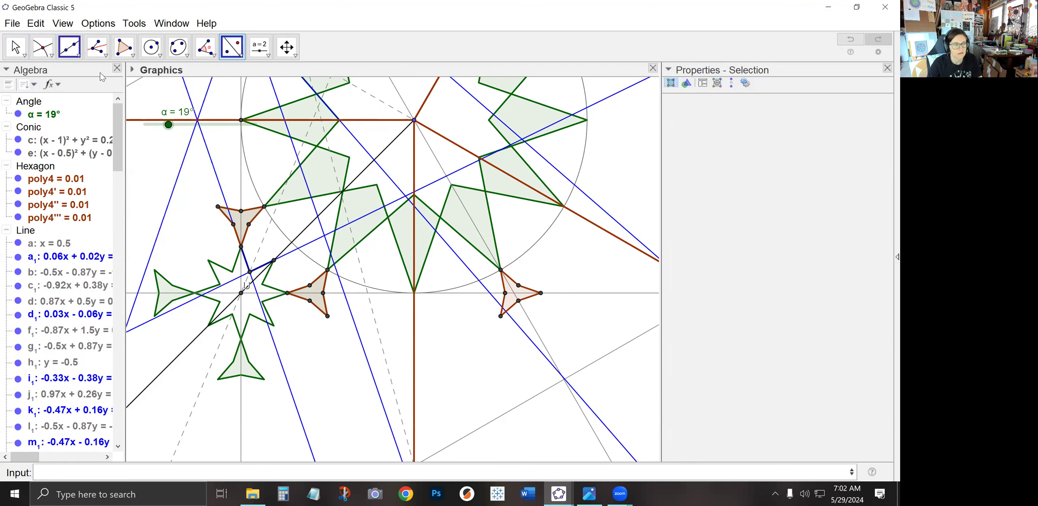
pyautogui.click(498, 317)
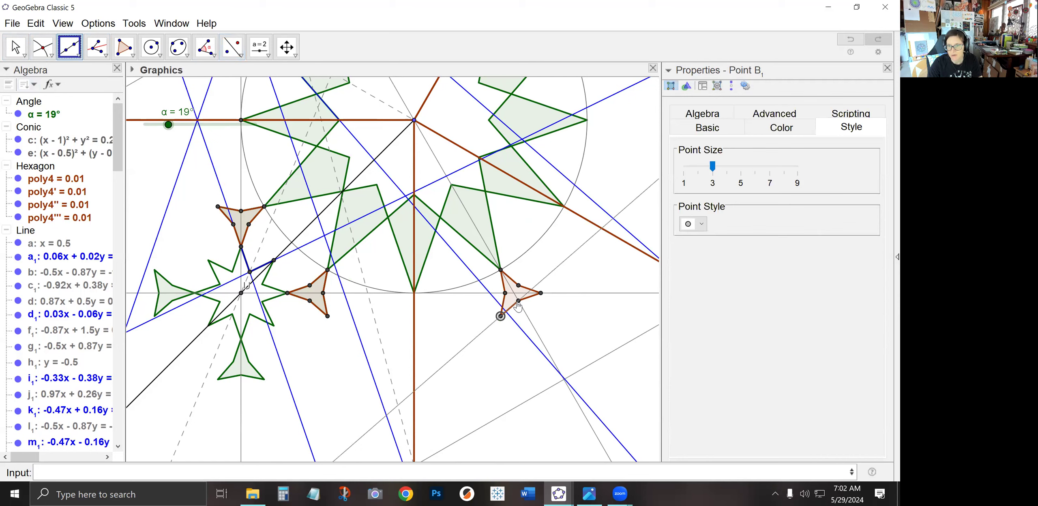
pyautogui.click(519, 300)
pyautogui.press('Escape')
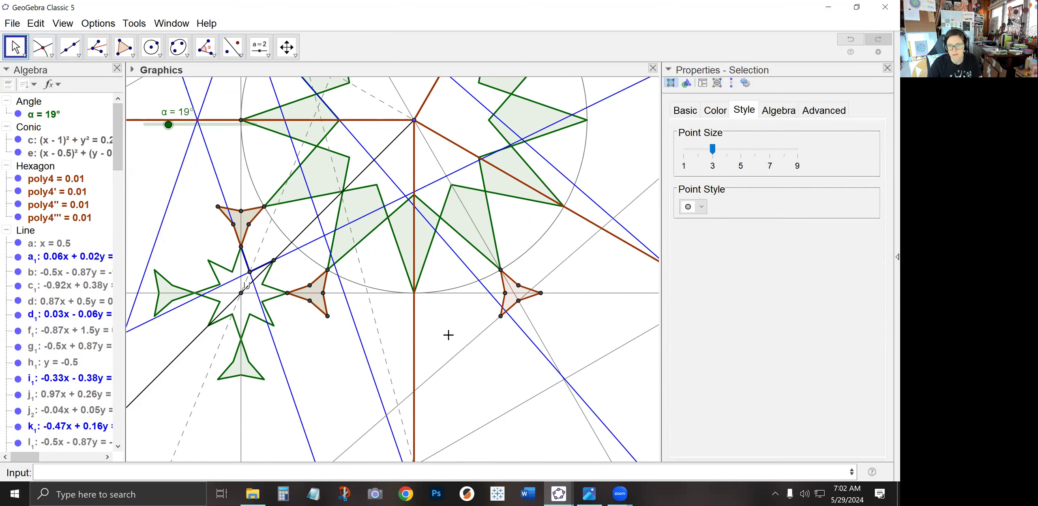
# Color the new line j₂ blue
pyautogui.click(447, 355)
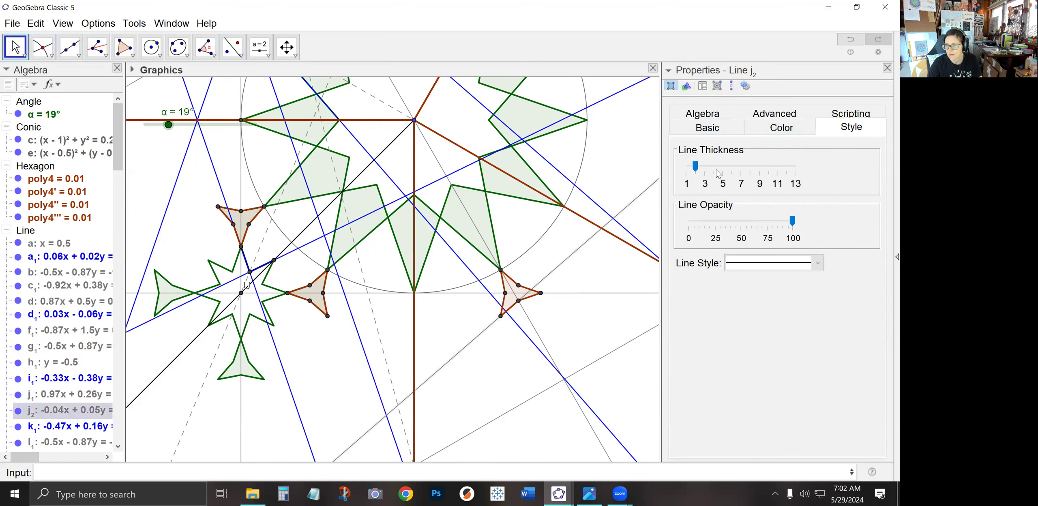
pyautogui.click(781, 128)
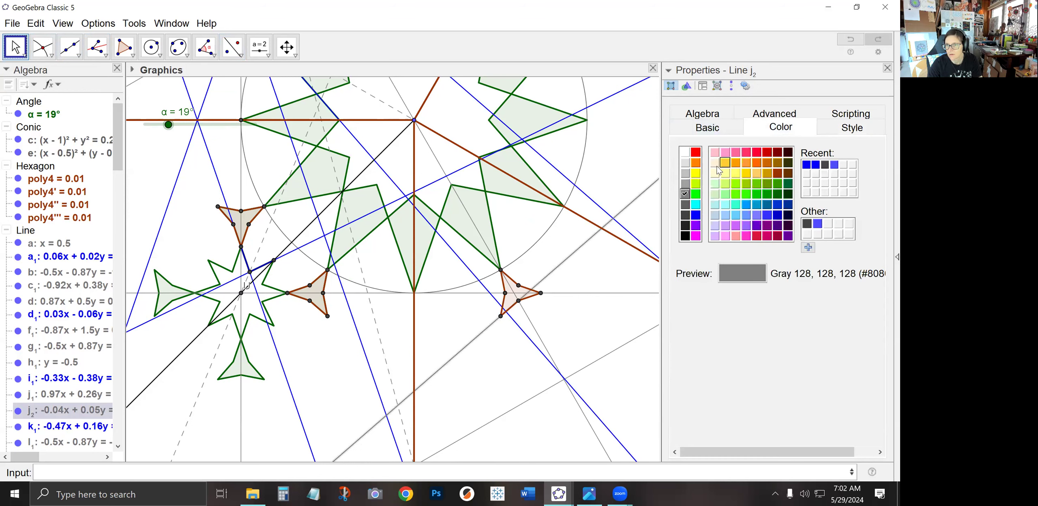
pyautogui.click(695, 214)
pyautogui.click(464, 378)
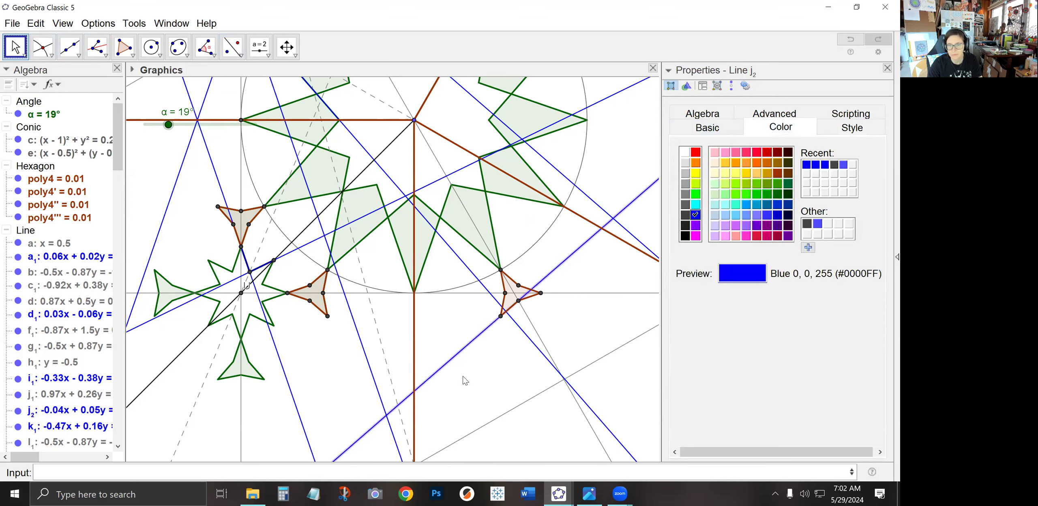
# Draw a line from the square's bottom corner to the reflected hexagon's lower vertex
pyautogui.click(96, 51)
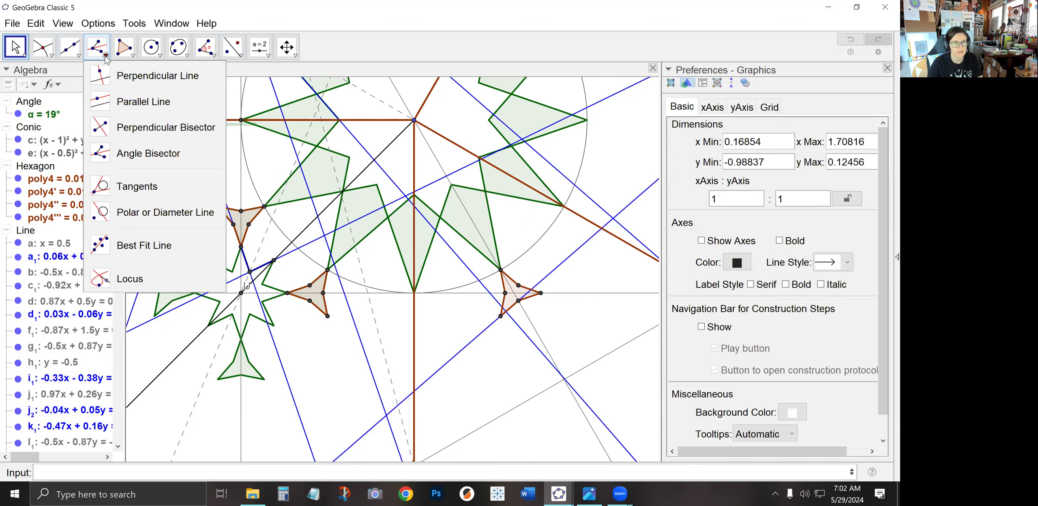
pyautogui.click(134, 152)
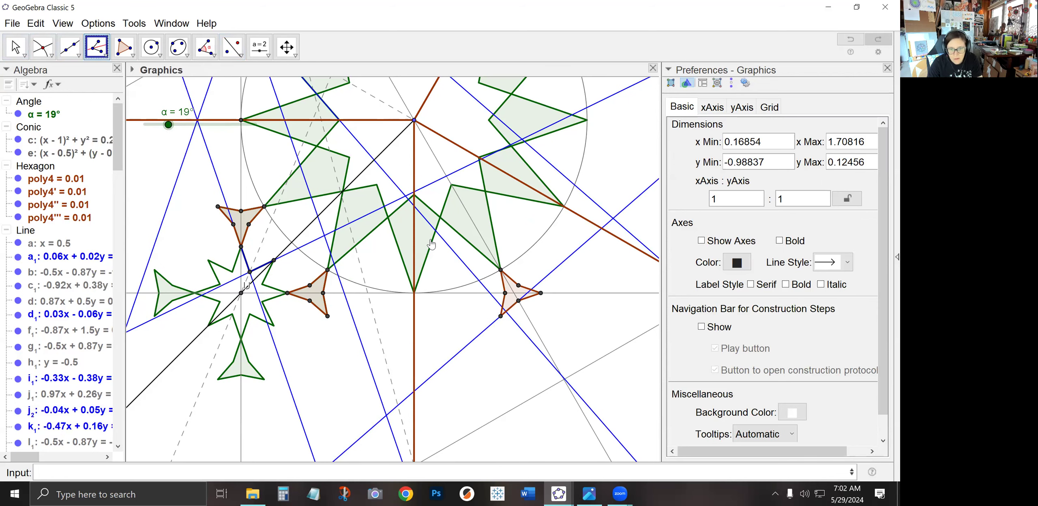
pyautogui.click(15, 47)
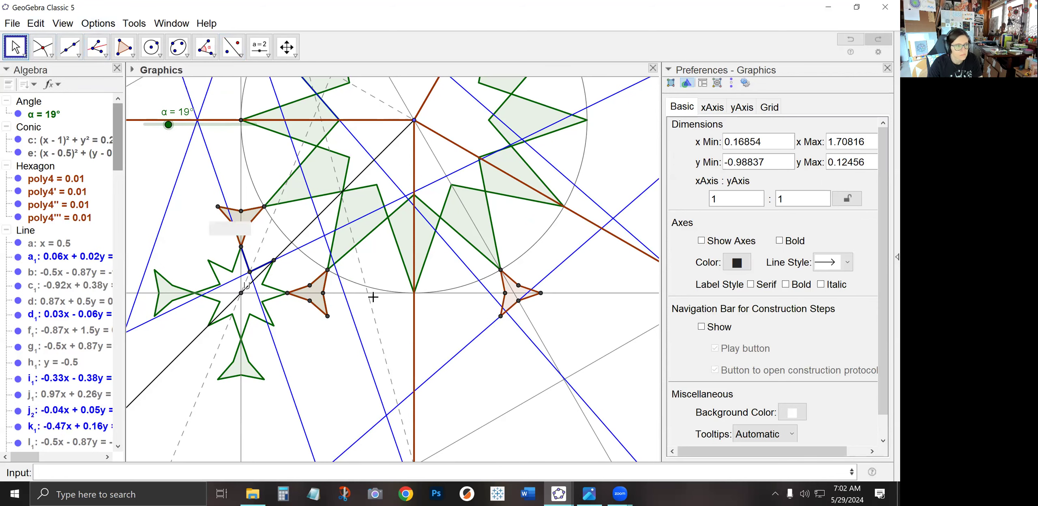
pyautogui.moveTo(492, 373); pyautogui.dragTo(423, 350)
pyautogui.scroll(-1, 486, 322)
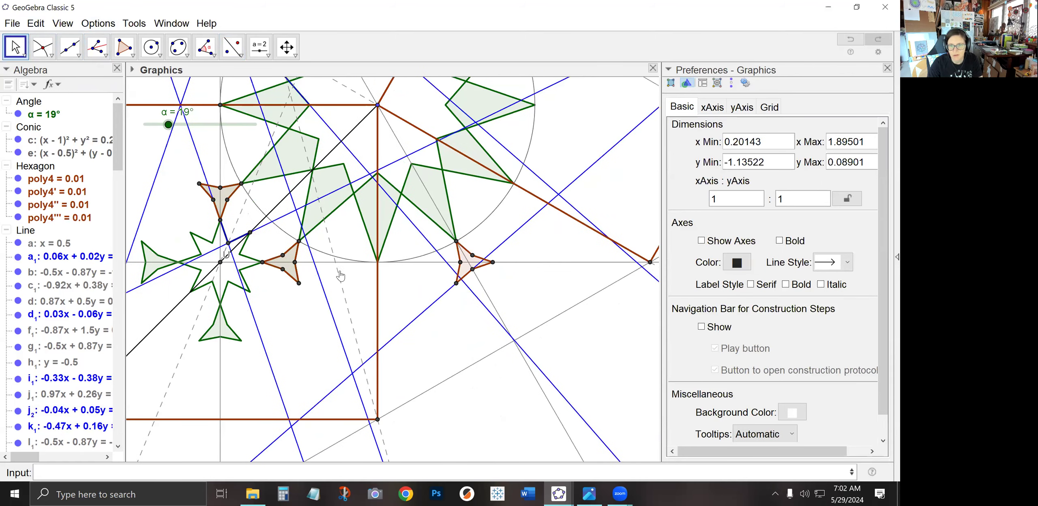
pyautogui.click(97, 46)
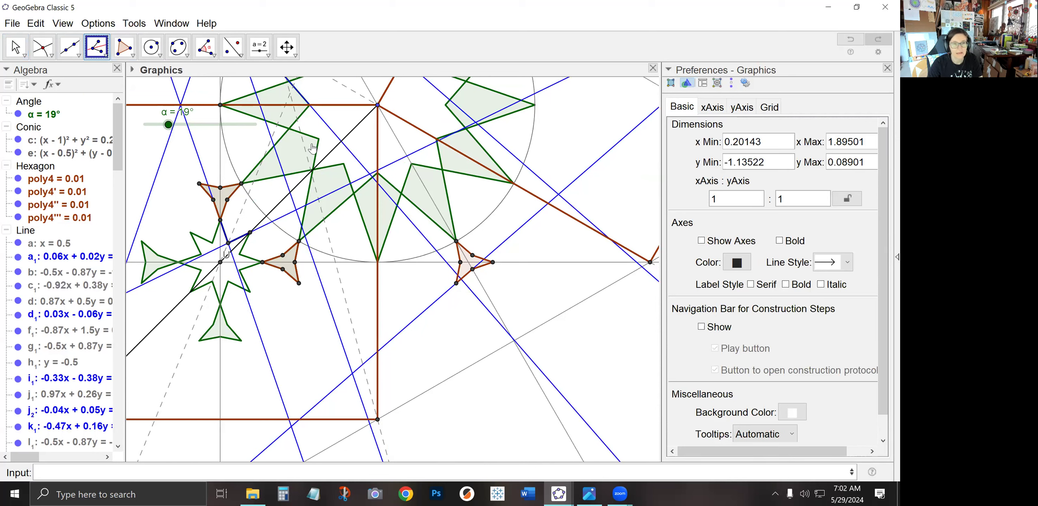
pyautogui.click(70, 47)
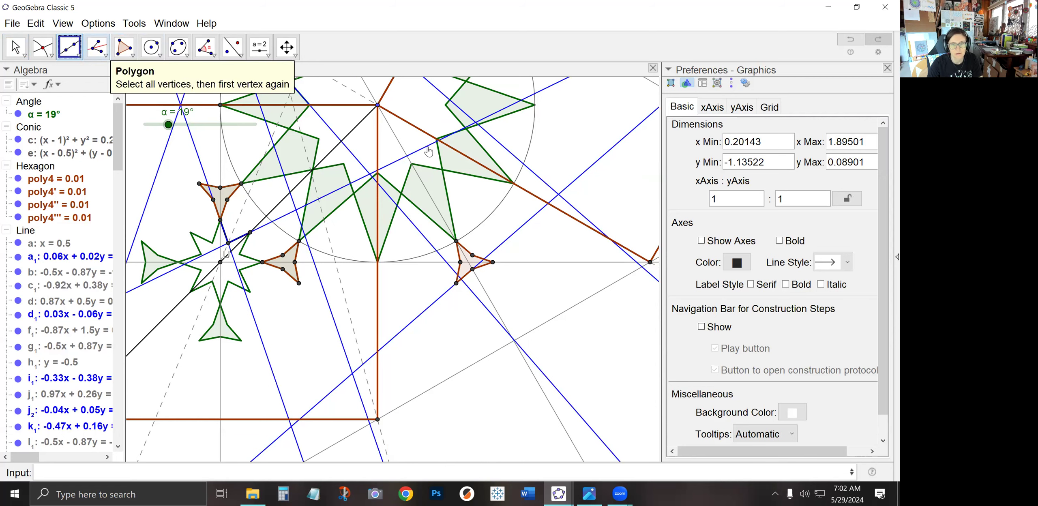
pyautogui.click(377, 420)
pyautogui.click(457, 284)
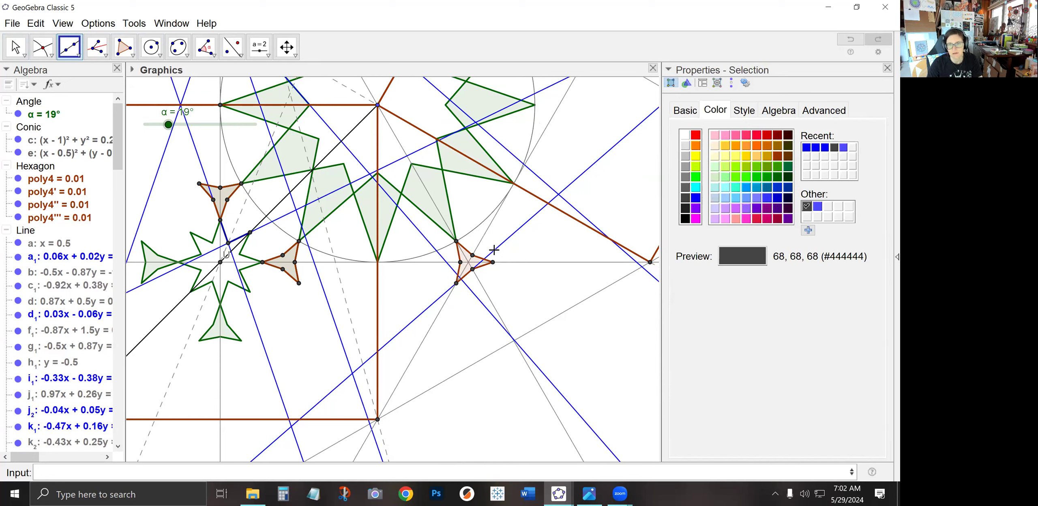
# Construct the angle bisector at the square's bottom corner between its top corner and the hexagon vertex
pyautogui.click(97, 46)
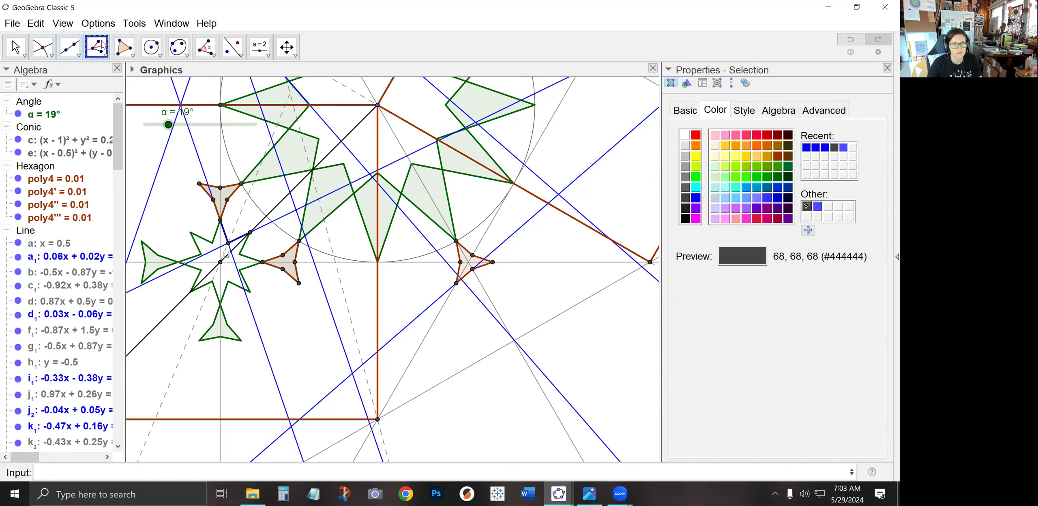
pyautogui.click(377, 105)
pyautogui.click(378, 421)
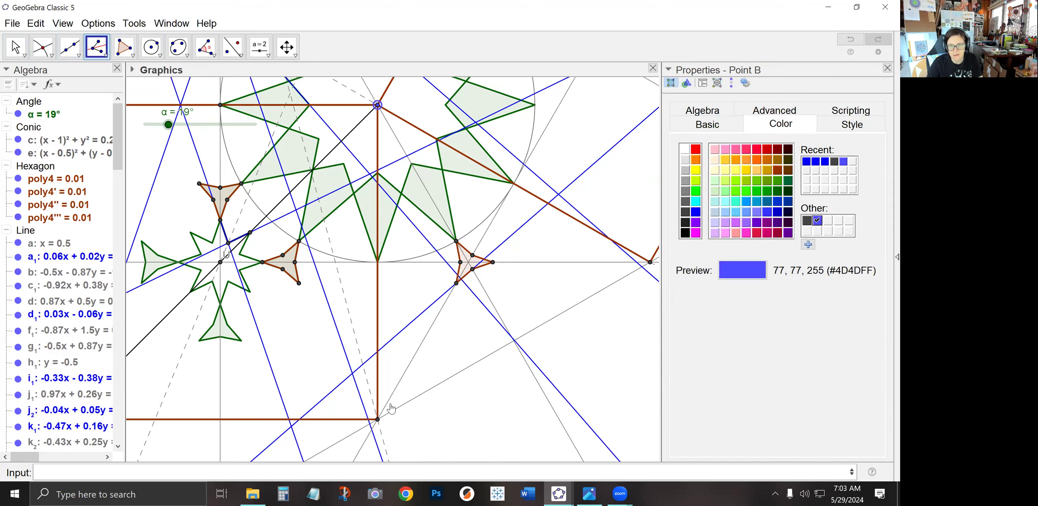
pyautogui.click(457, 284)
pyautogui.click(24, 55)
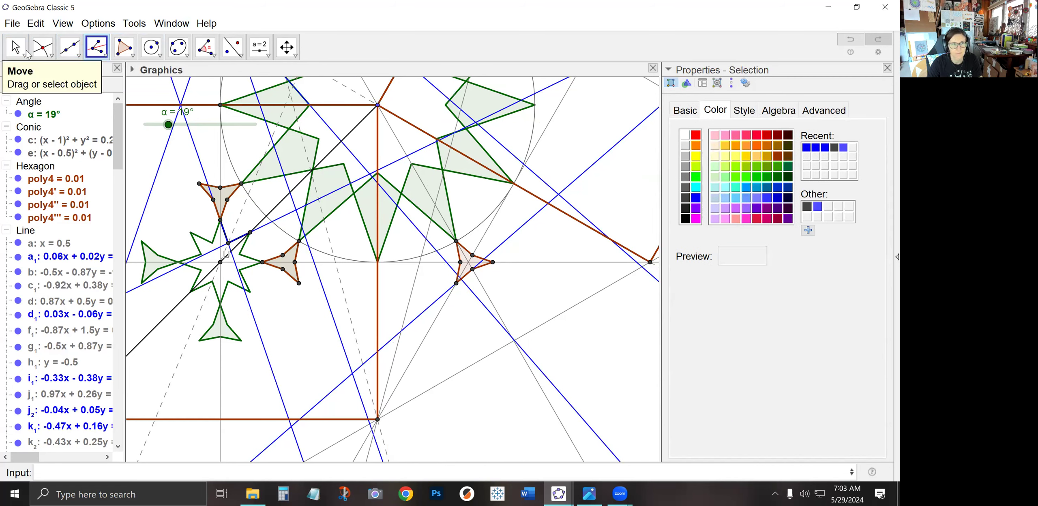
# Make the new bisector line l₂ dashed
pyautogui.click(416, 283)
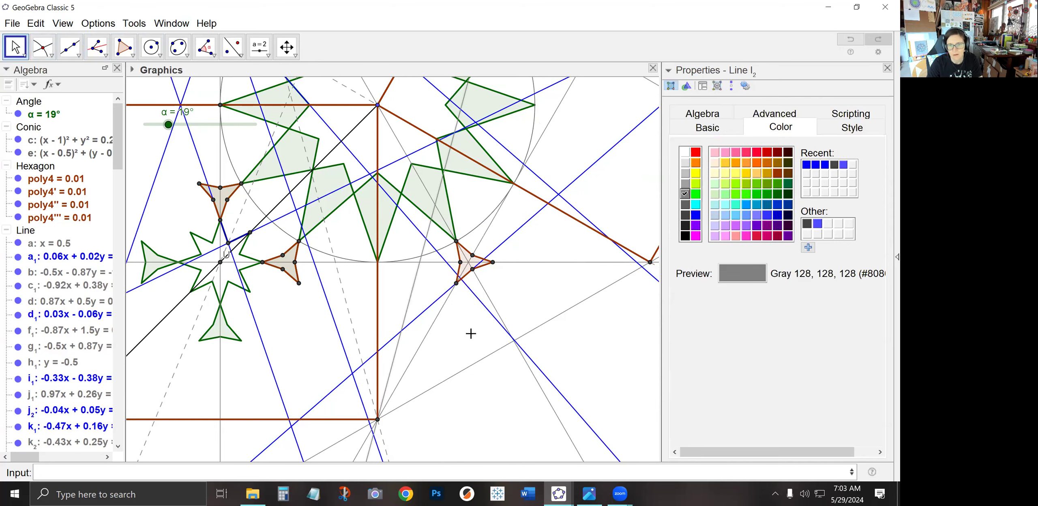
pyautogui.click(828, 132)
pyautogui.click(772, 262)
pyautogui.click(771, 282)
pyautogui.click(393, 289)
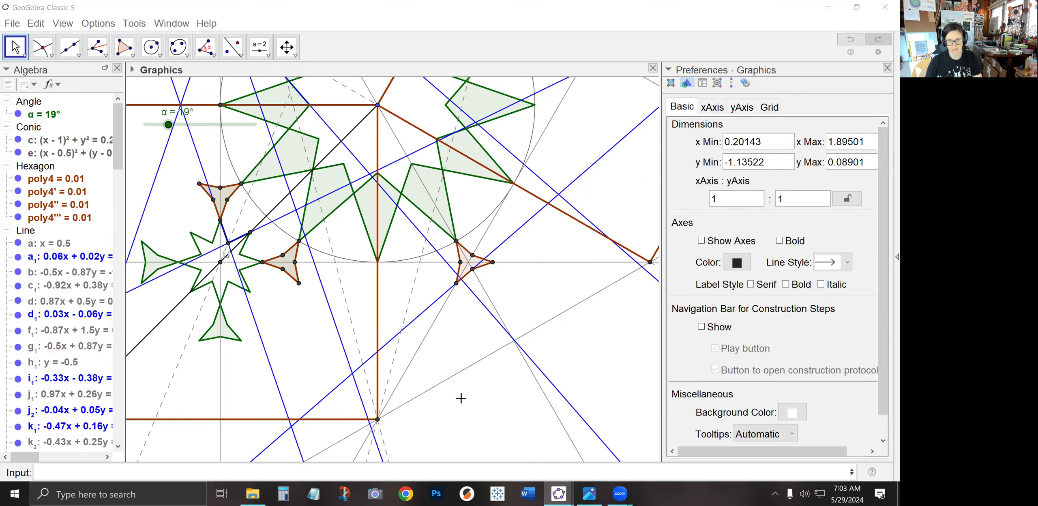
# Intersect the blue line with the dashed bisector and reflect a line across the bisector
pyautogui.click(43, 46)
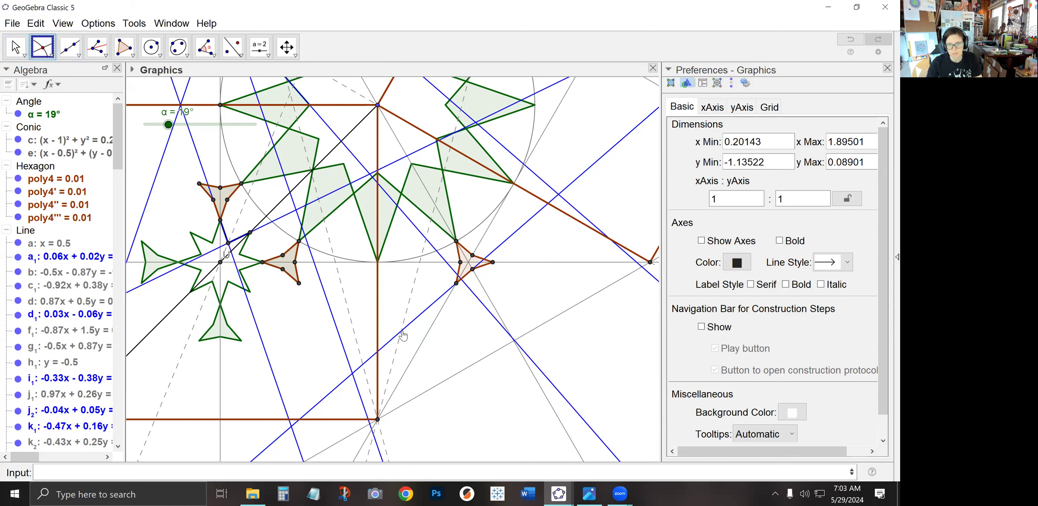
pyautogui.click(401, 331)
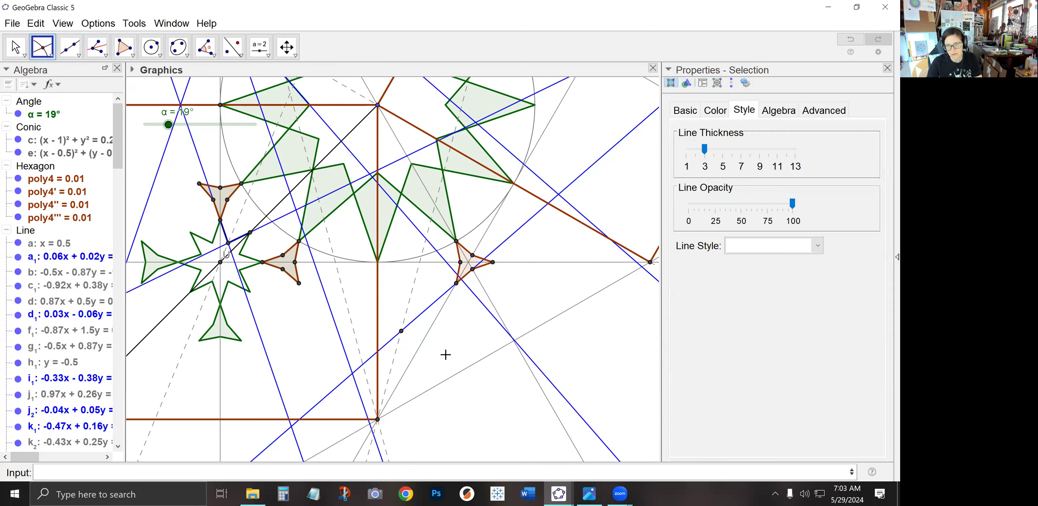
pyautogui.click(232, 46)
pyautogui.click(395, 352)
pyautogui.click(394, 364)
# Mark the intersection point of the reflected line with the neighbouring blue line
pyautogui.click(45, 51)
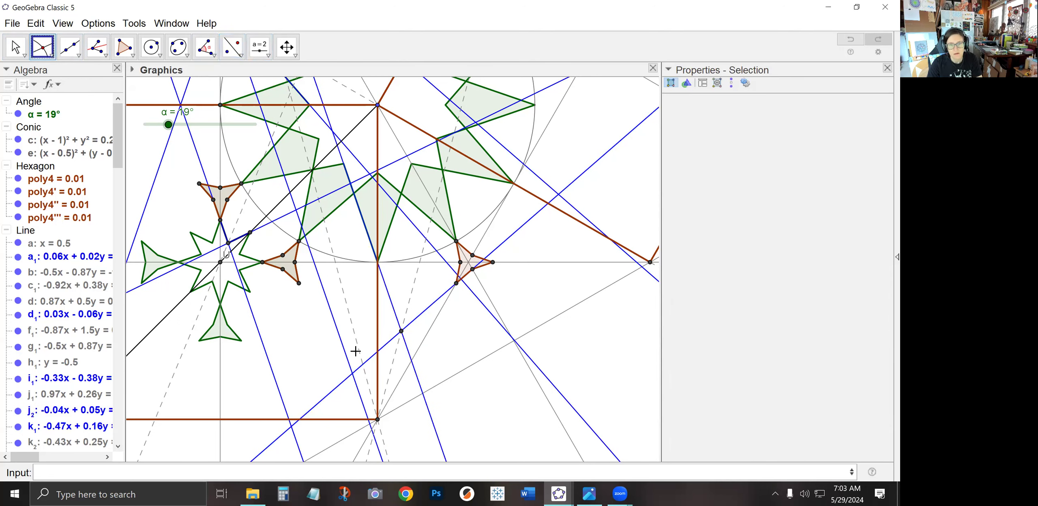
pyautogui.click(412, 361)
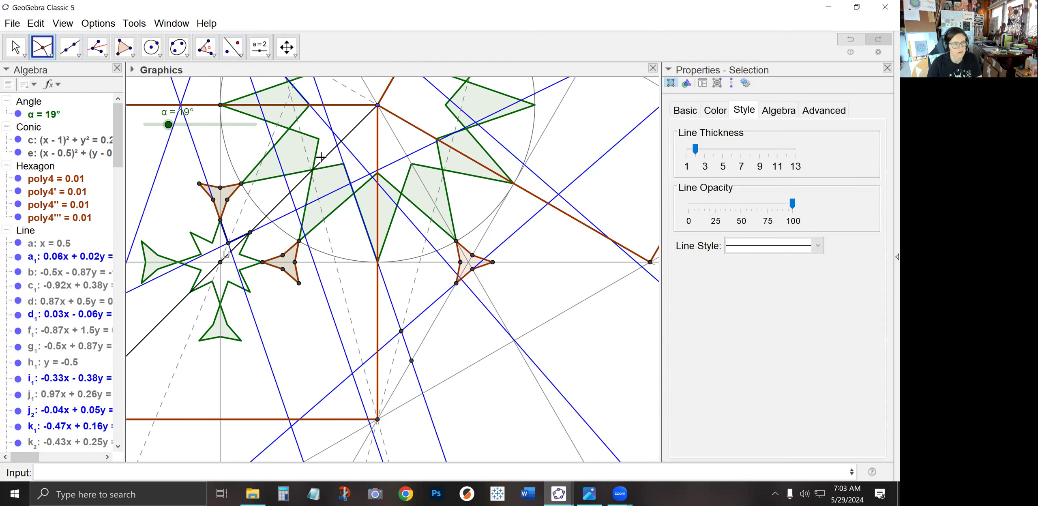
pyautogui.click(232, 47)
pyautogui.click(401, 332)
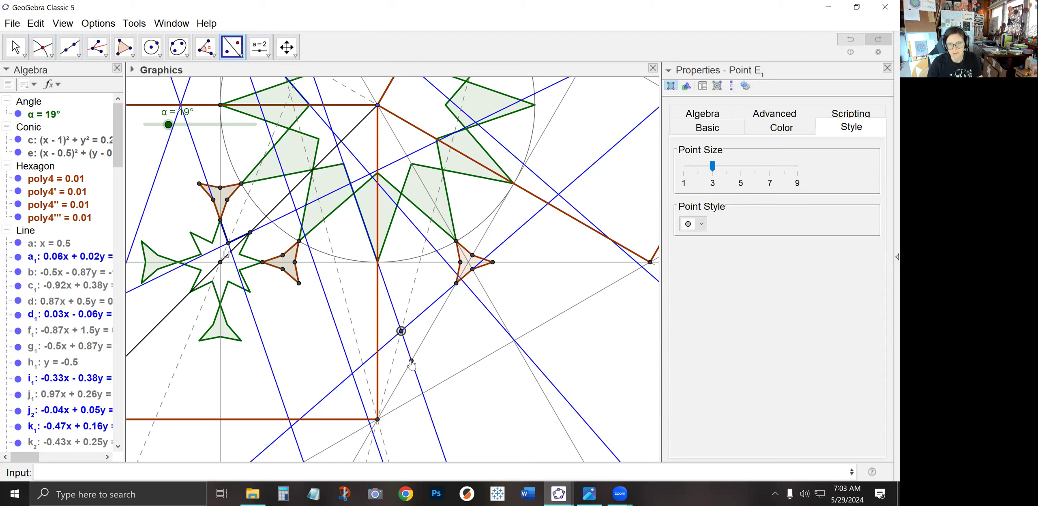
pyautogui.click(412, 361)
pyautogui.click(422, 346)
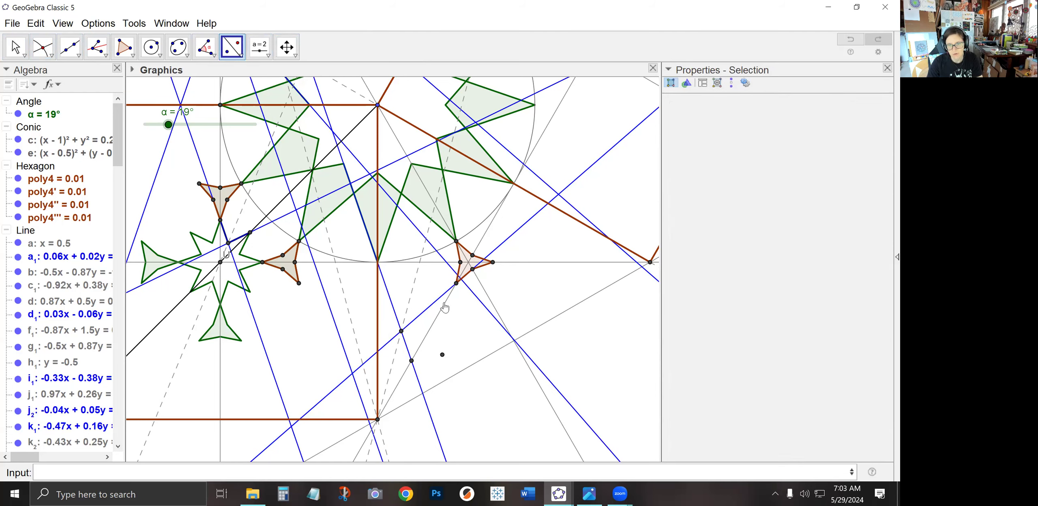
pyautogui.click(35, 23)
pyautogui.click(56, 40)
# Reflect the bisector intersection point across the line from the square's bottom corner to the hexagon vertex
pyautogui.click(14, 46)
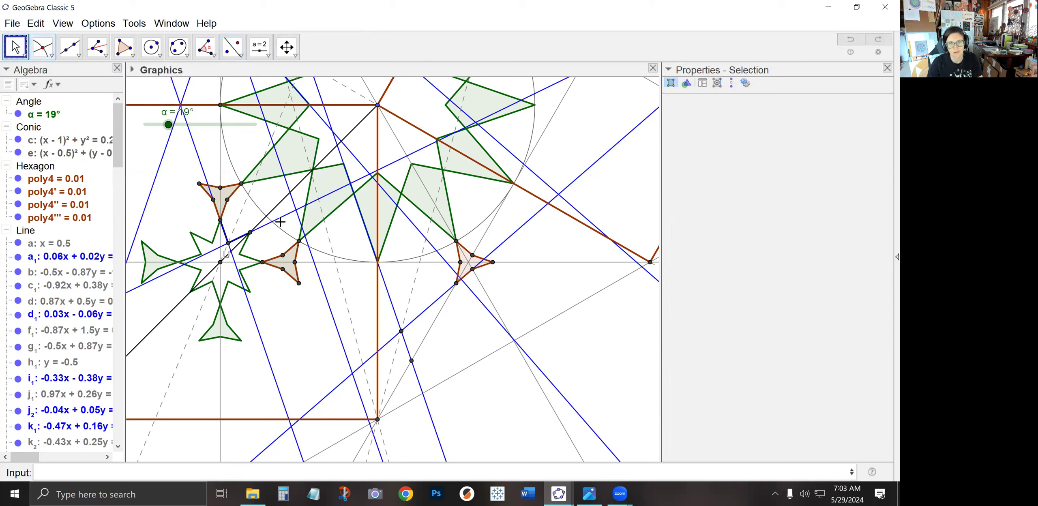
pyautogui.click(232, 47)
pyautogui.click(400, 331)
pyautogui.click(422, 344)
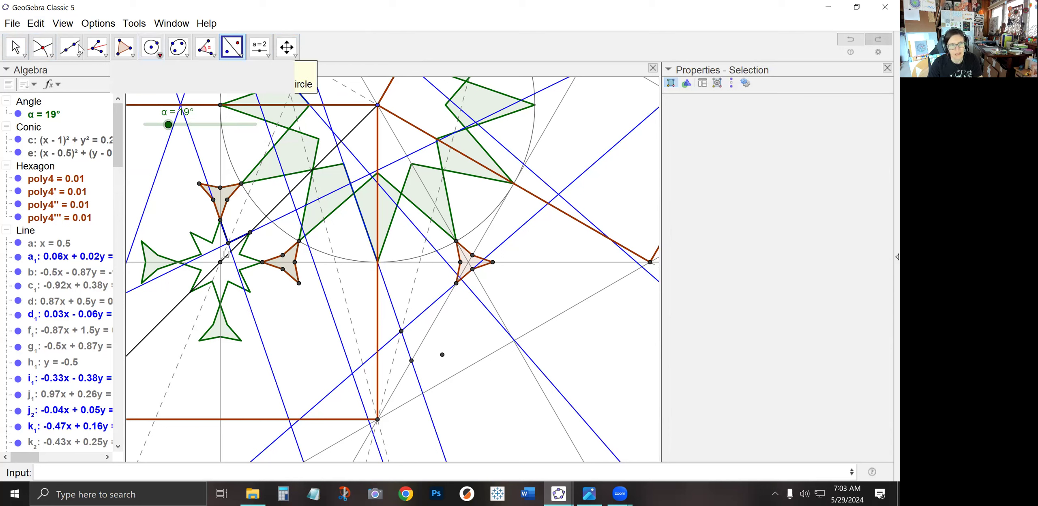
# Construct the angle bisector at the square's bottom corner between the marked intersection point and the far hexagon vertex
pyautogui.click(97, 46)
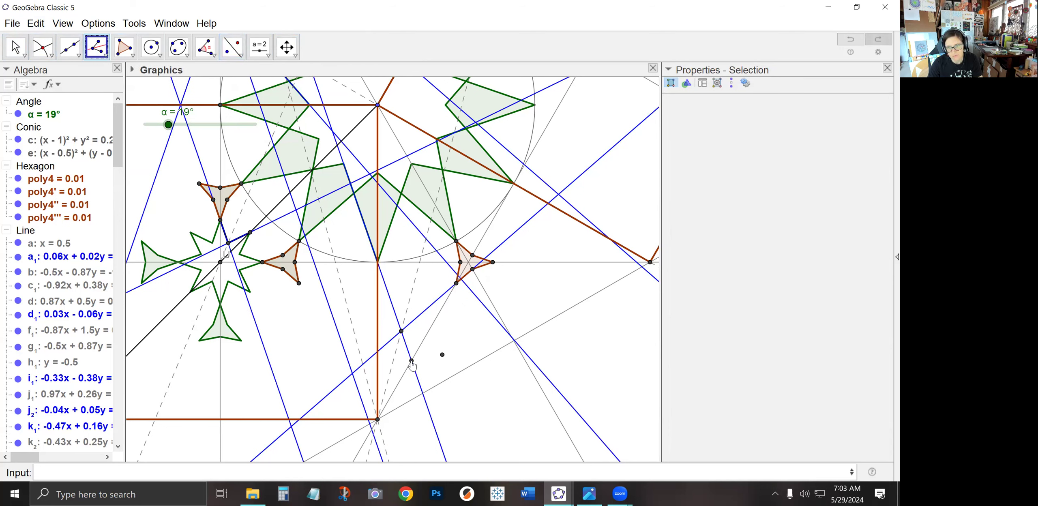
pyautogui.click(411, 361)
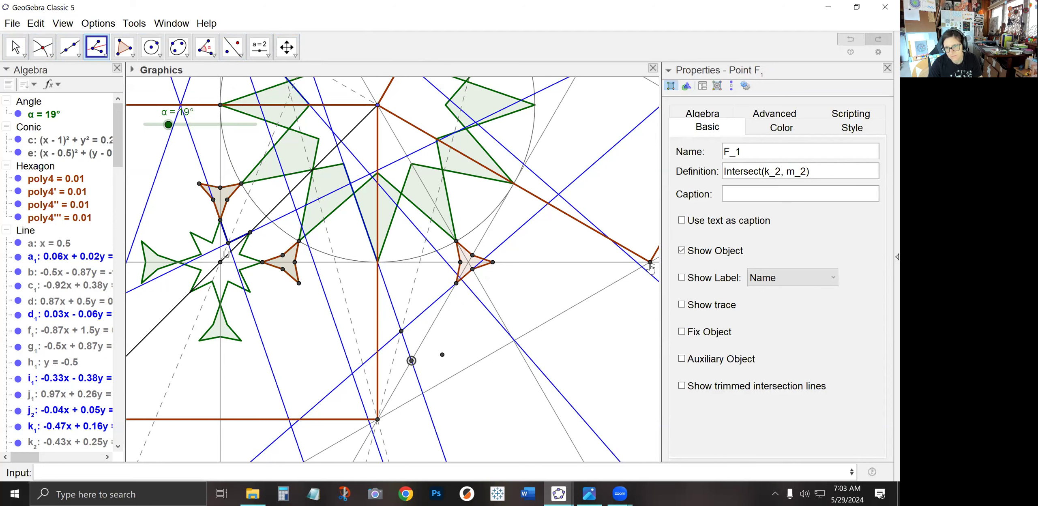
pyautogui.click(650, 264)
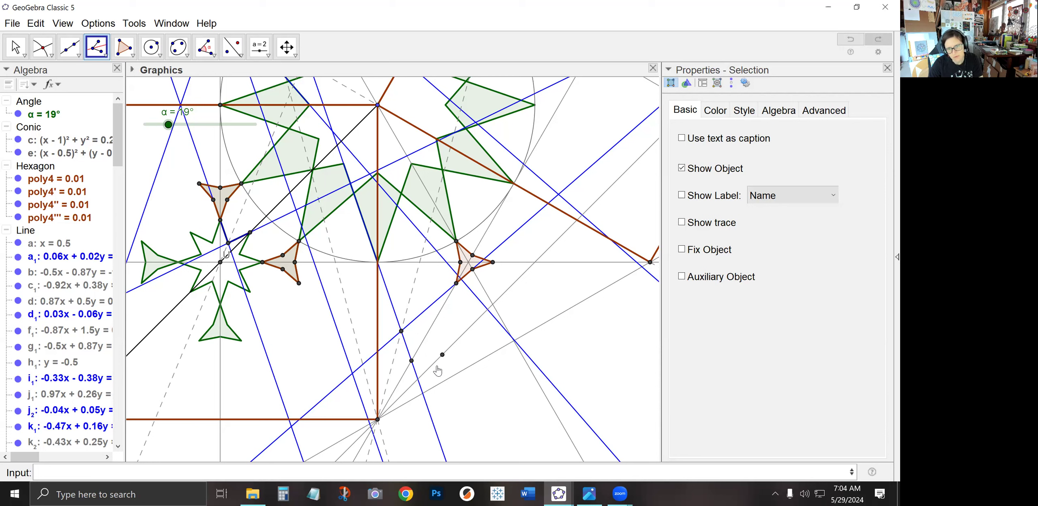
pyautogui.press('Escape')
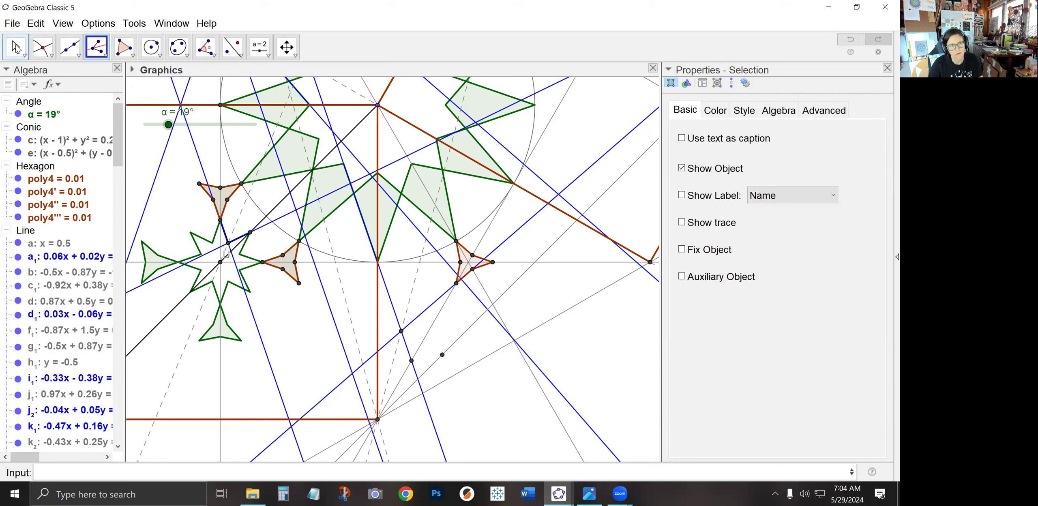
# Make the new bisector line n₂ dashed
pyautogui.click(455, 345)
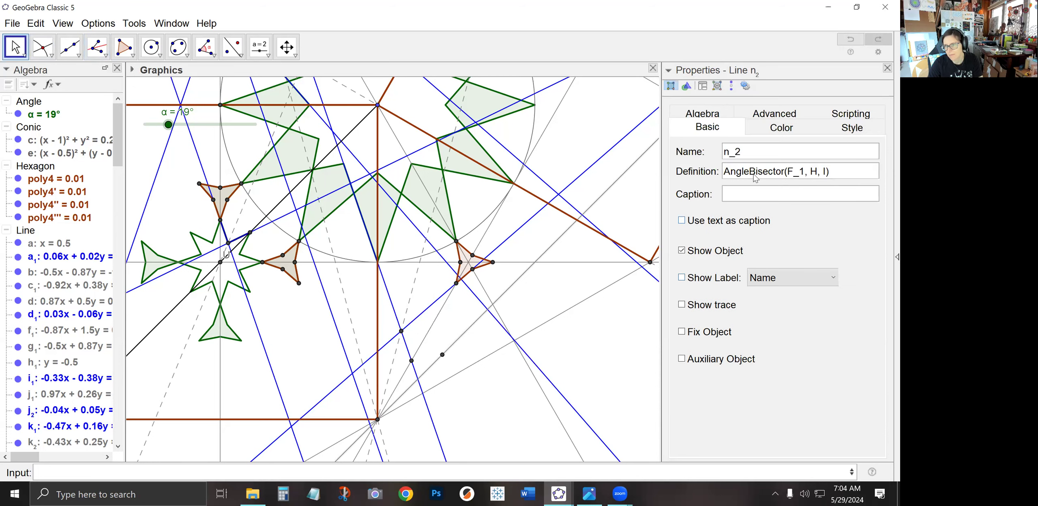
pyautogui.click(847, 129)
pyautogui.click(738, 263)
pyautogui.click(741, 290)
pyautogui.click(467, 401)
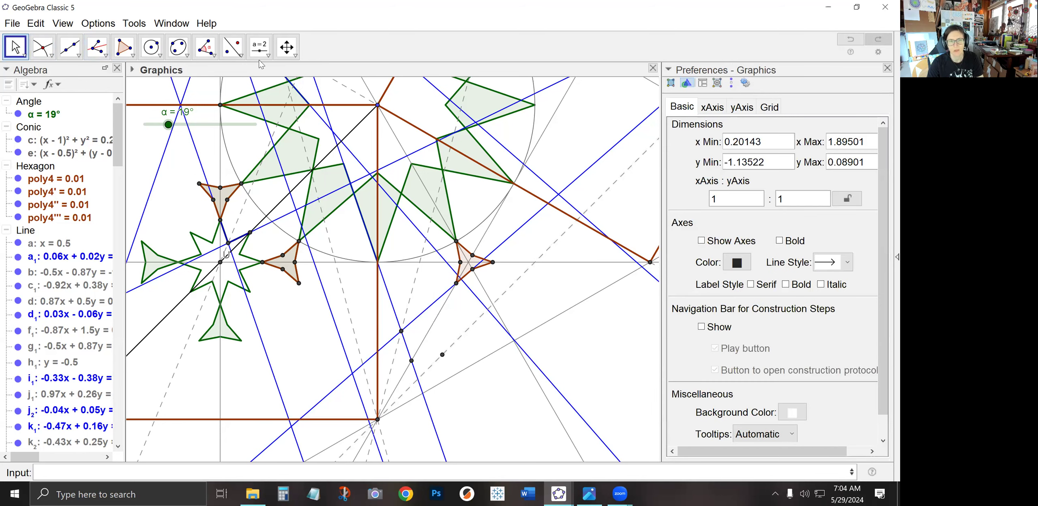
# Reflect the two intersection points on the blue lines across the new dashed bisector
pyautogui.click(232, 47)
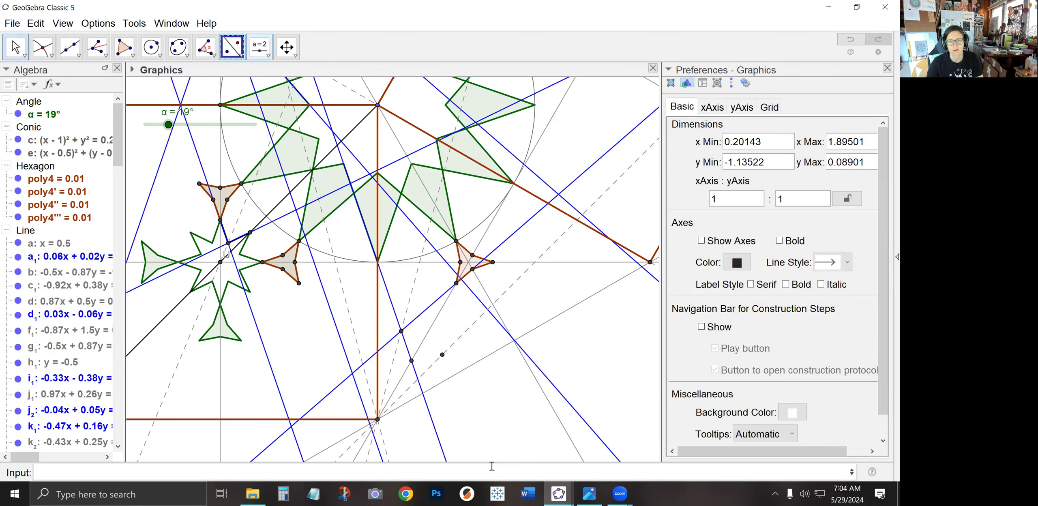
pyautogui.click(411, 361)
pyautogui.click(401, 331)
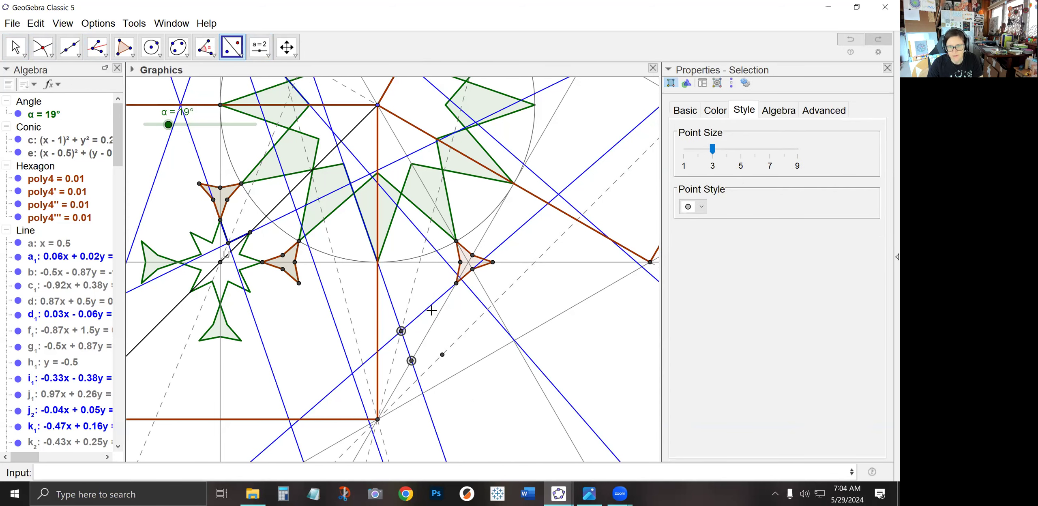
pyautogui.click(457, 284)
pyautogui.click(457, 339)
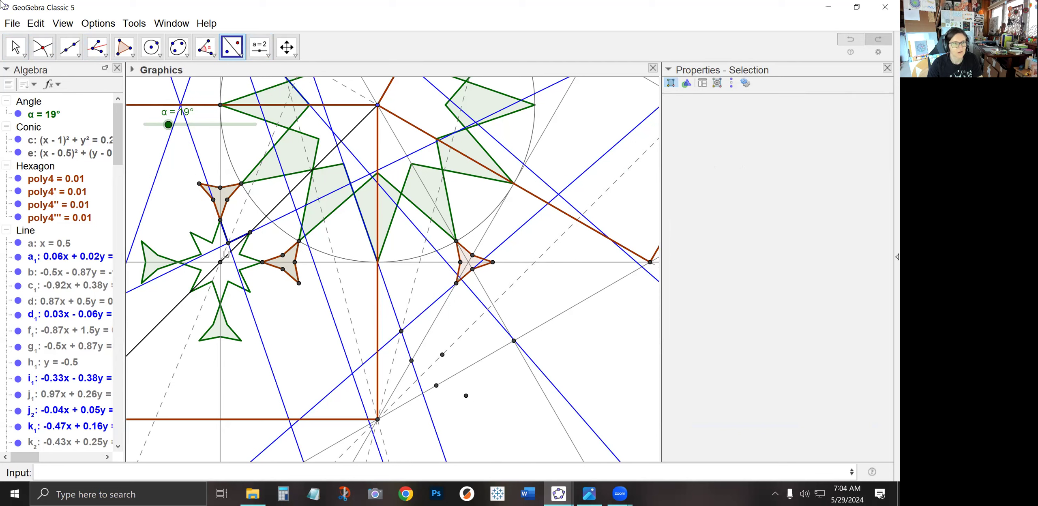
# Draw the kite quadrilateral through the two points and their two reflected images
pyautogui.click(124, 47)
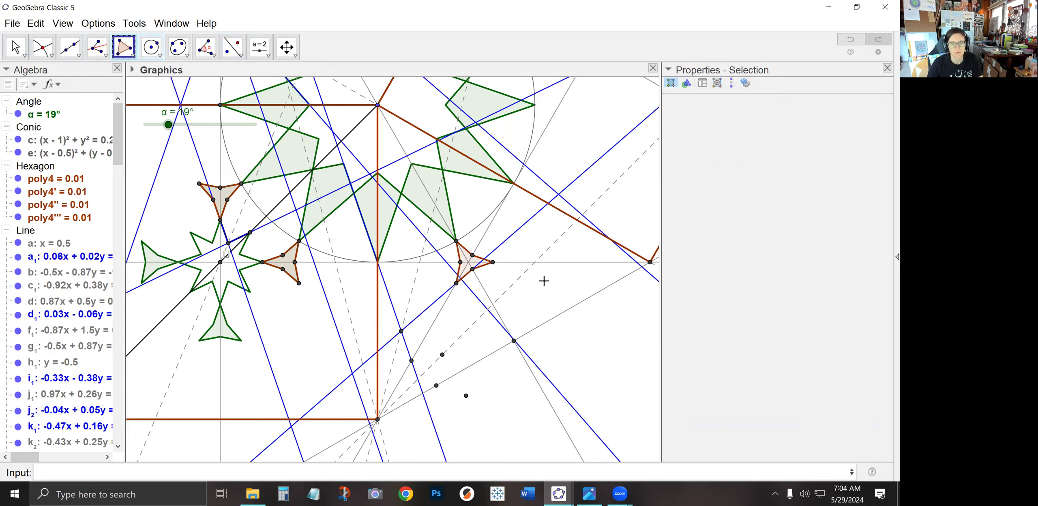
pyautogui.click(514, 341)
pyautogui.click(443, 355)
pyautogui.click(436, 385)
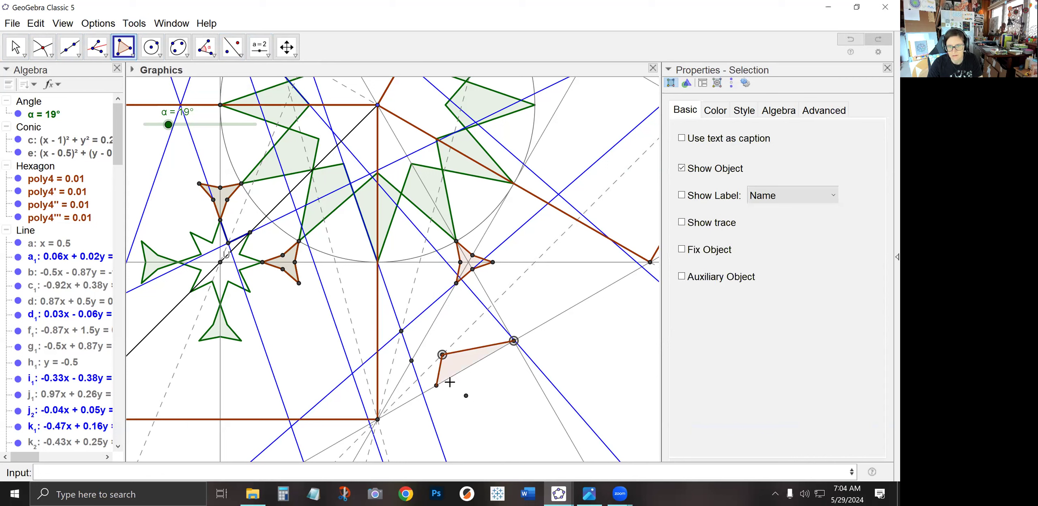
pyautogui.click(466, 395)
pyautogui.click(513, 341)
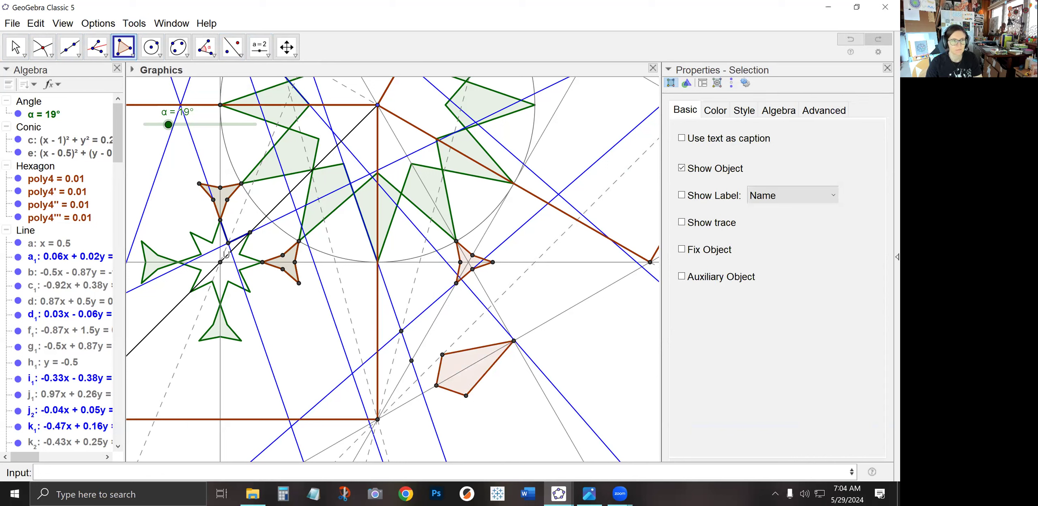
# Show the name label of the square's bottom corner point H
pyautogui.click(15, 47)
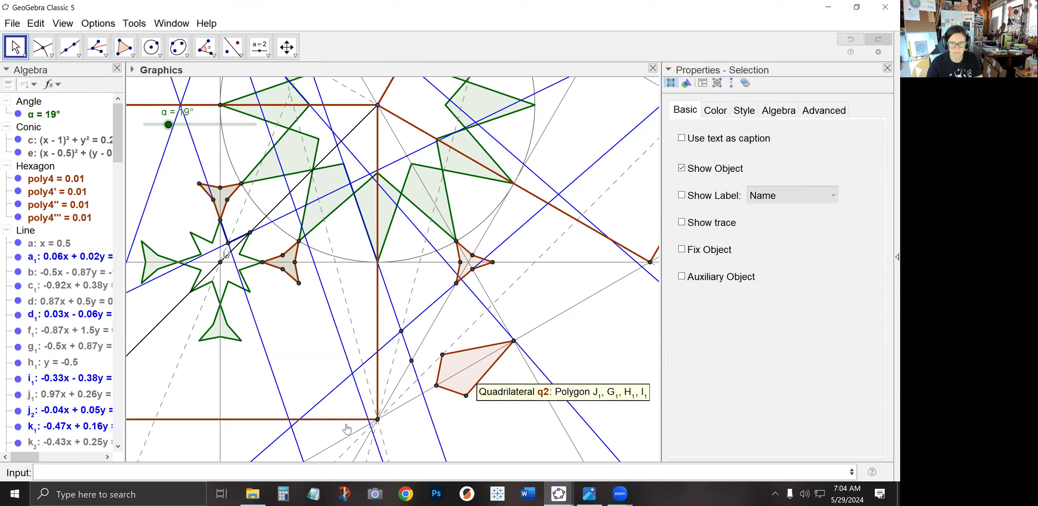
pyautogui.moveTo(306, 375); pyautogui.dragTo(348, 269)
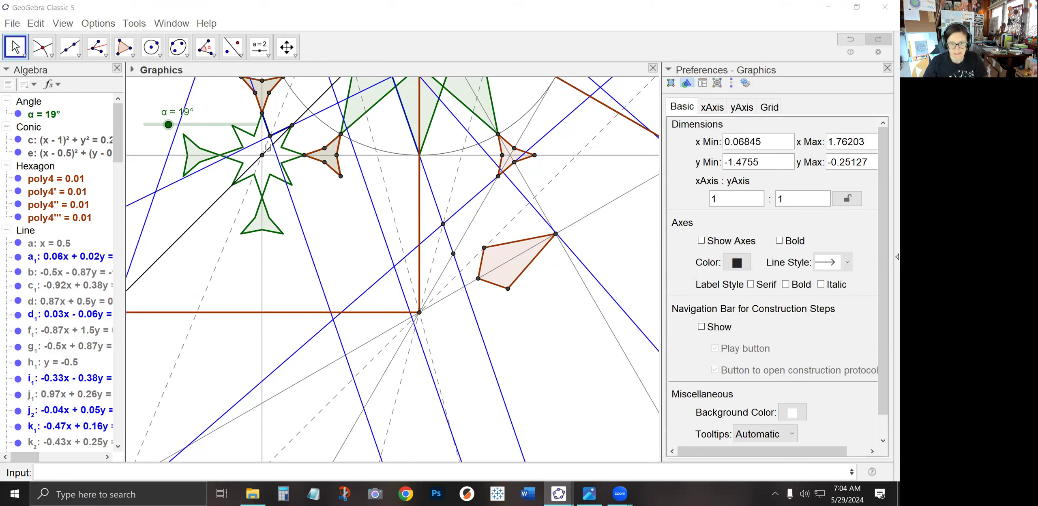
pyautogui.click(265, 470)
pyautogui.write('Se')
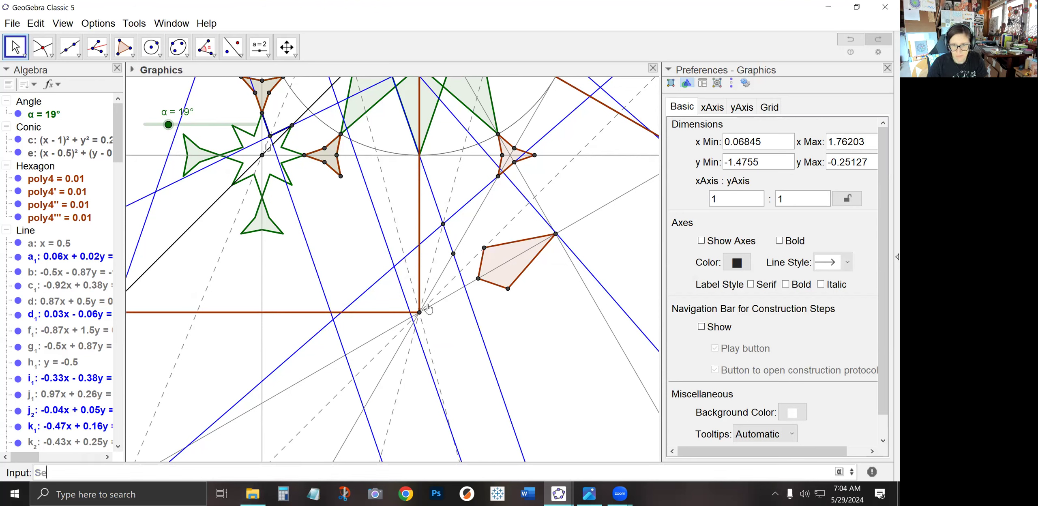
pyautogui.rightClick(420, 315)
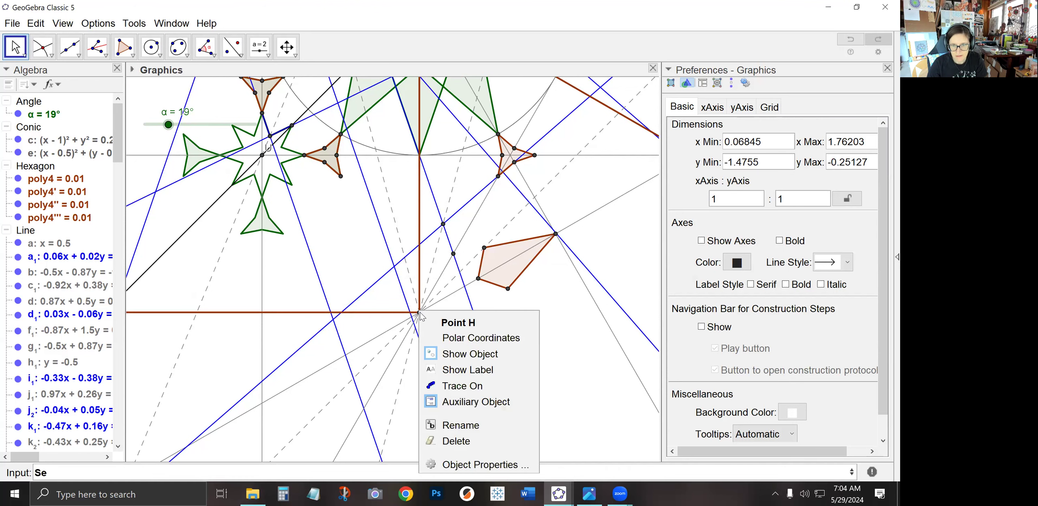
pyautogui.click(451, 366)
# Enter Sequence(Rotate(q2,pi*i/6,H),i,0,5) to copy the kite six times in 30° steps around H
pyautogui.click(77, 474)
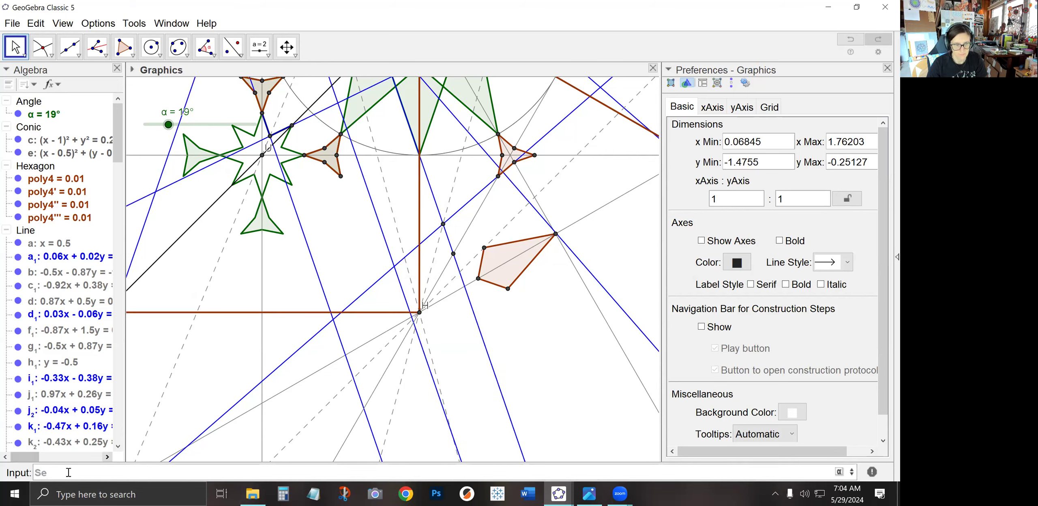
pyautogui.write('q')
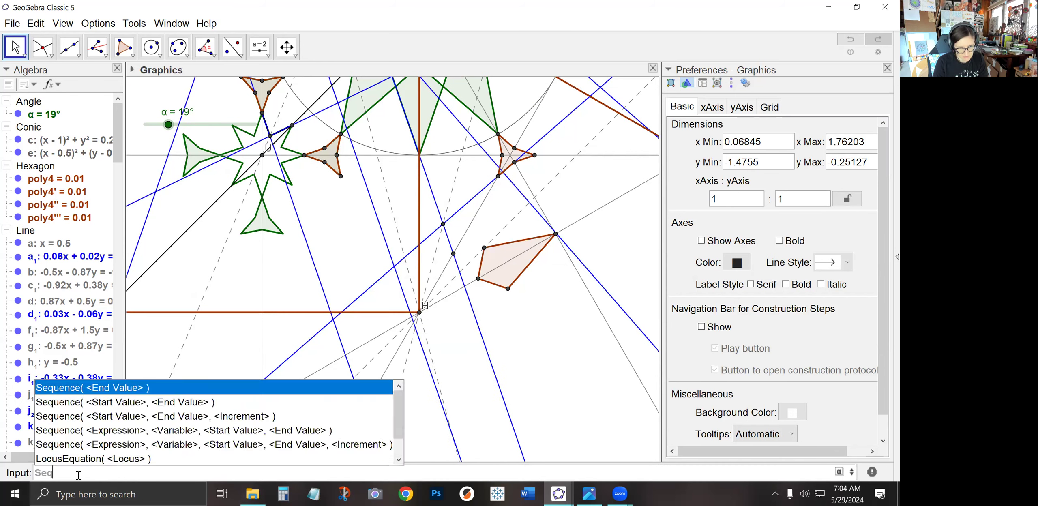
pyautogui.write('uence(Rotate(')
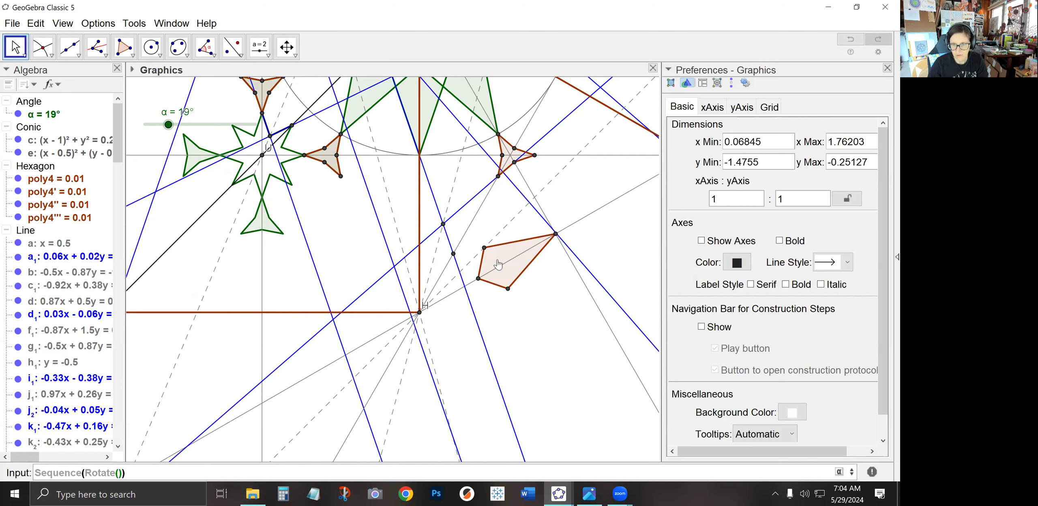
pyautogui.write('q2,pi*i')
pyautogui.write('/6,K')
pyautogui.press('BackSpace')
pyautogui.write('H),i,0,5')
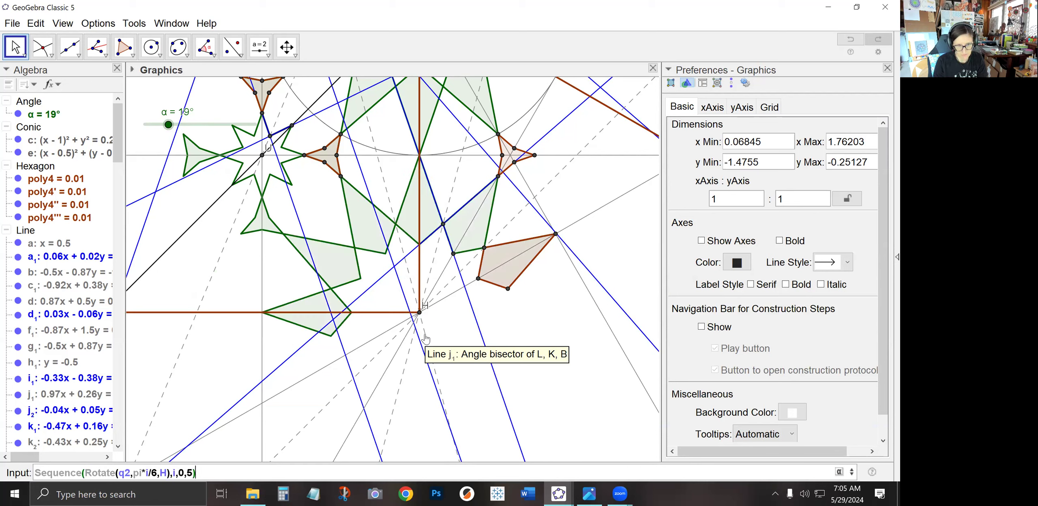
pyautogui.press('Return')
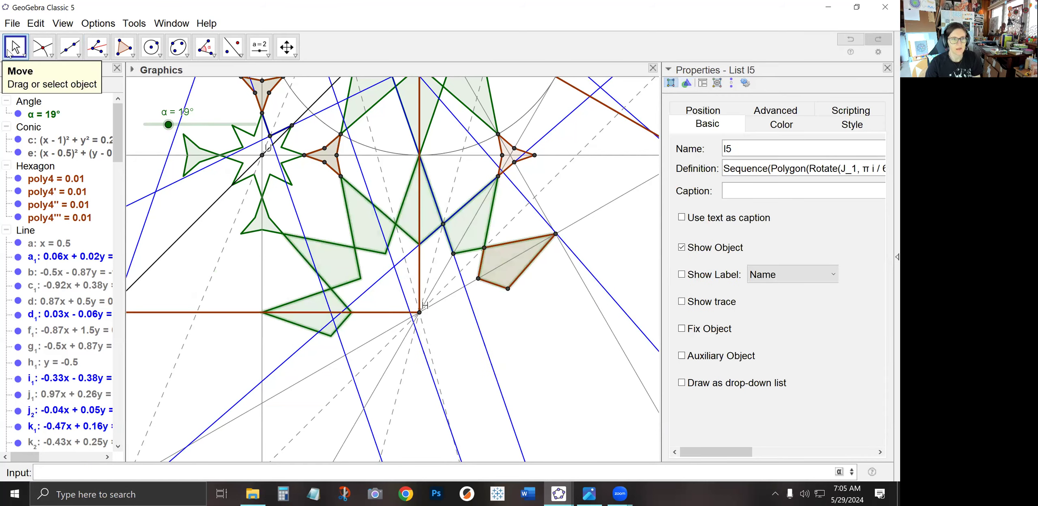
# Hide all the construction lines
pyautogui.click(239, 340)
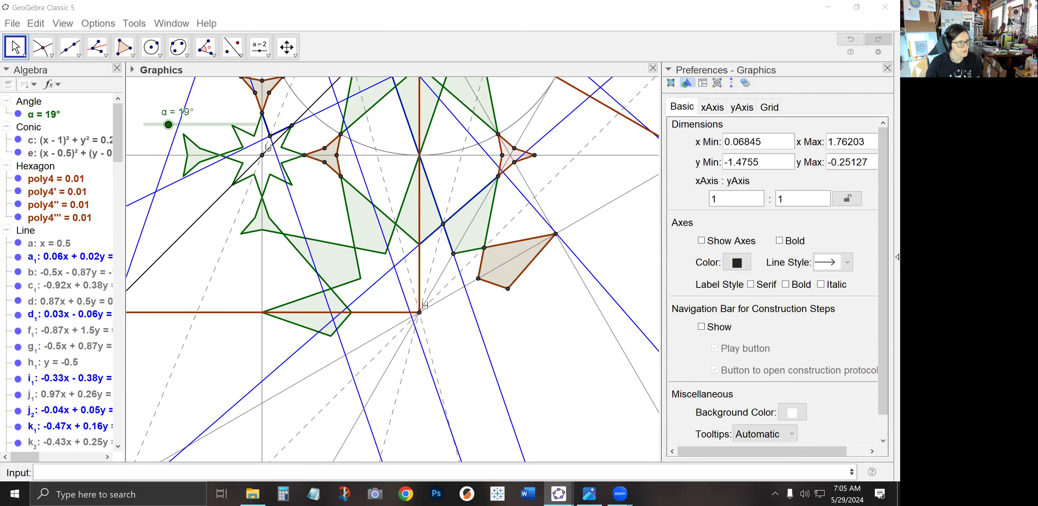
pyautogui.scroll(-3, 312, 201)
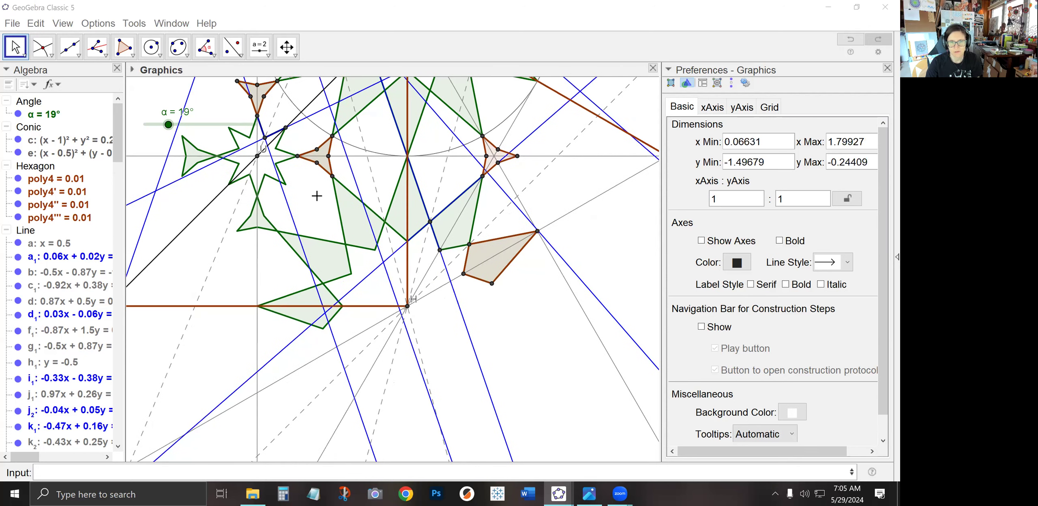
pyautogui.scroll(-5, 310, 206)
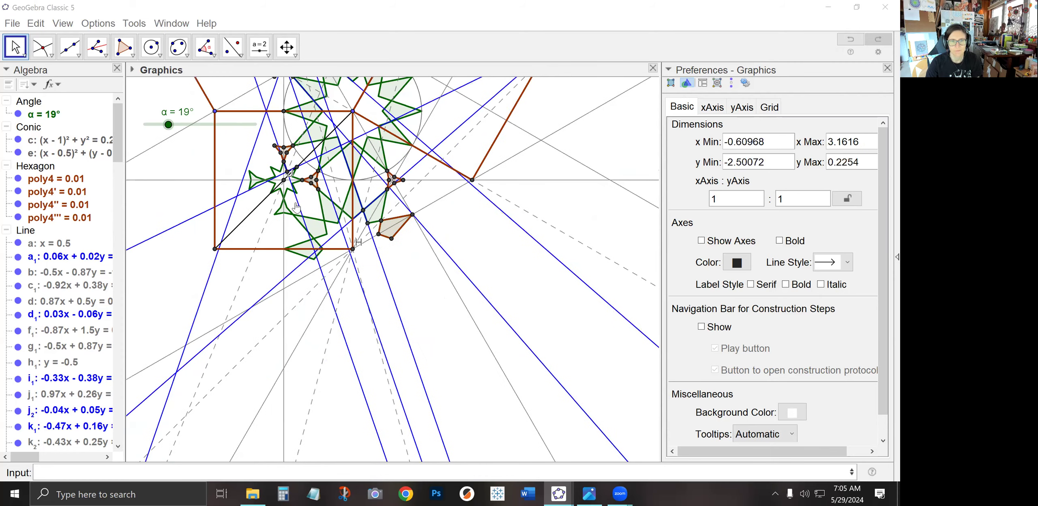
pyautogui.moveTo(243, 252); pyautogui.dragTo(266, 354)
pyautogui.click(13, 52)
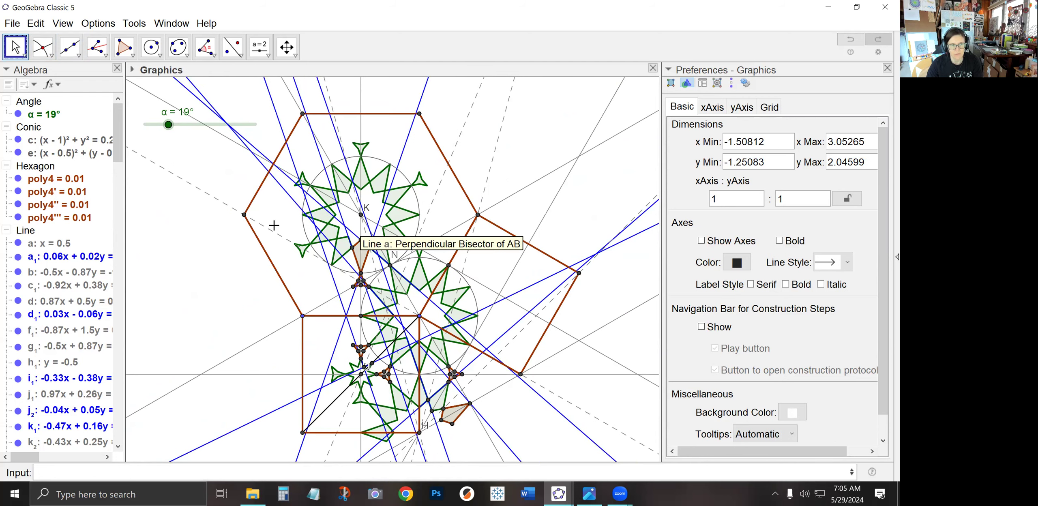
pyautogui.click(26, 232)
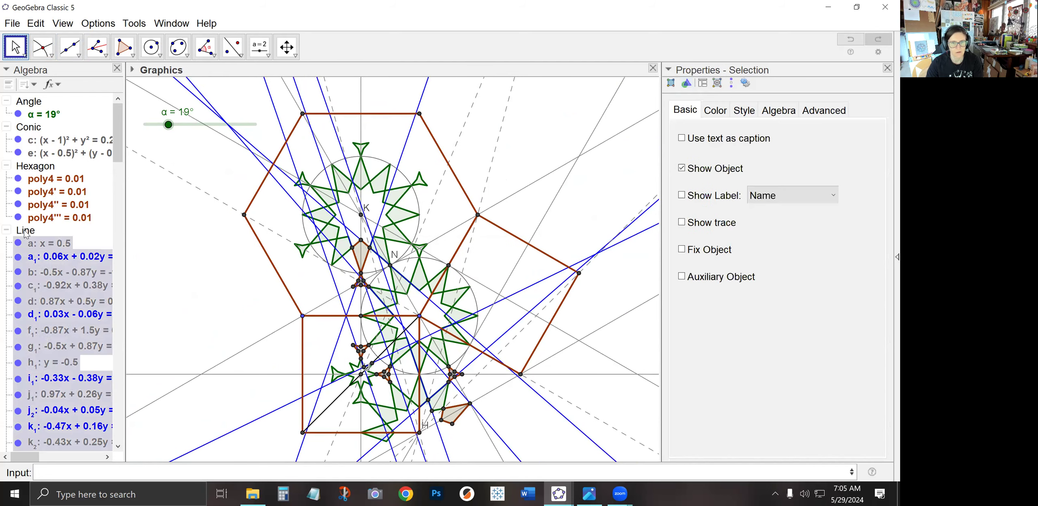
pyautogui.rightClick(26, 232)
pyautogui.click(66, 324)
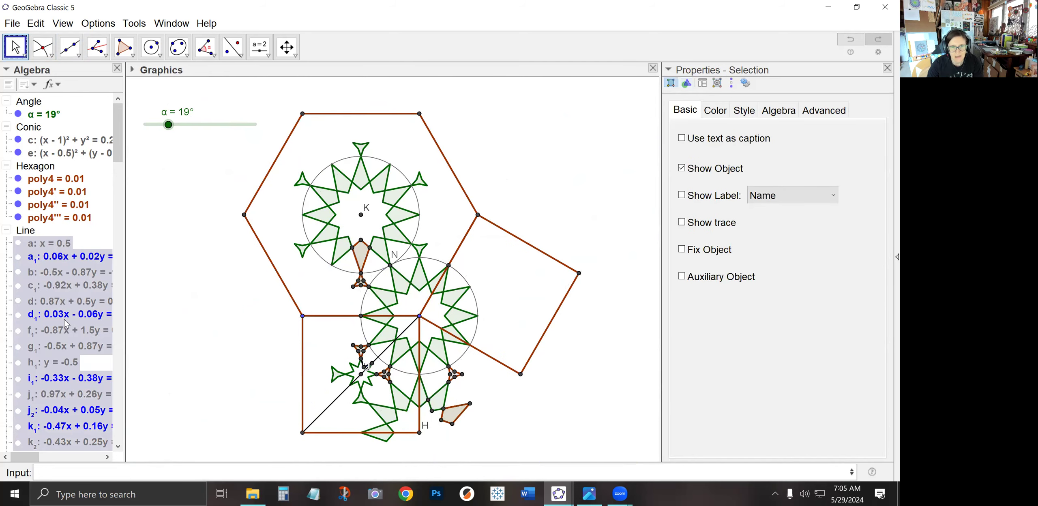
pyautogui.click(7, 230)
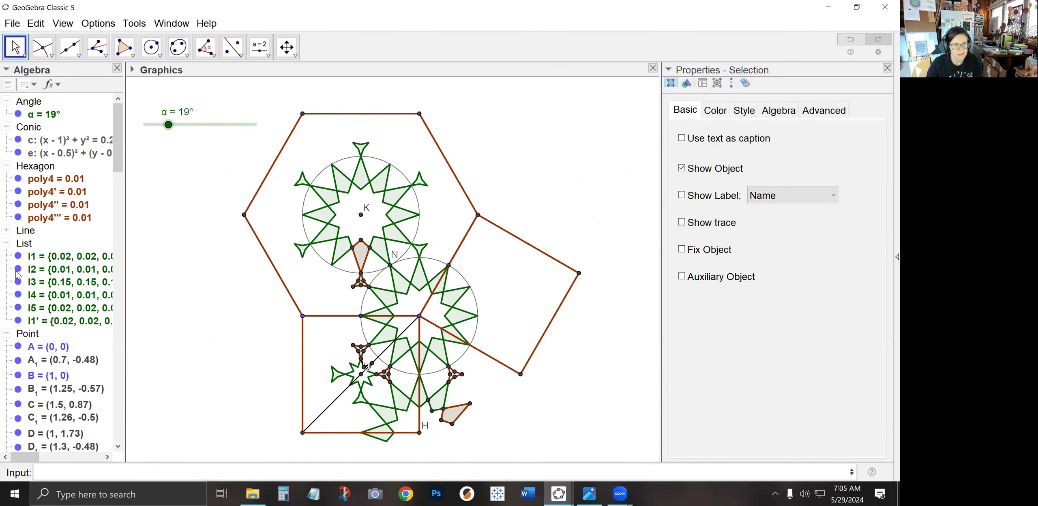
# Hide all points except the hexagon centre K, and hide the square's diagonal segment b₁
pyautogui.click(22, 334)
pyautogui.rightClick(21, 334)
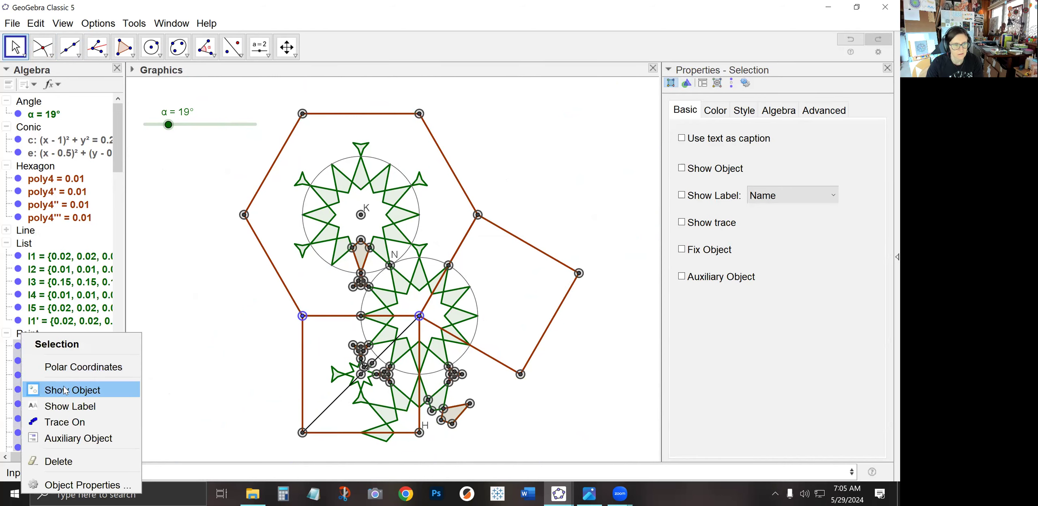
pyautogui.click(66, 390)
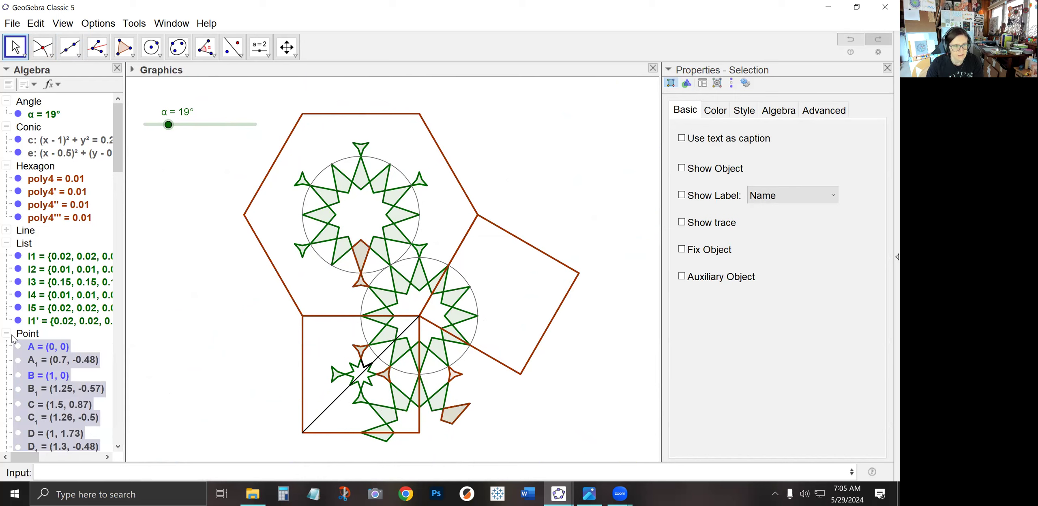
pyautogui.click(7, 333)
pyautogui.click(7, 333)
pyautogui.scroll(-5, 33, 357)
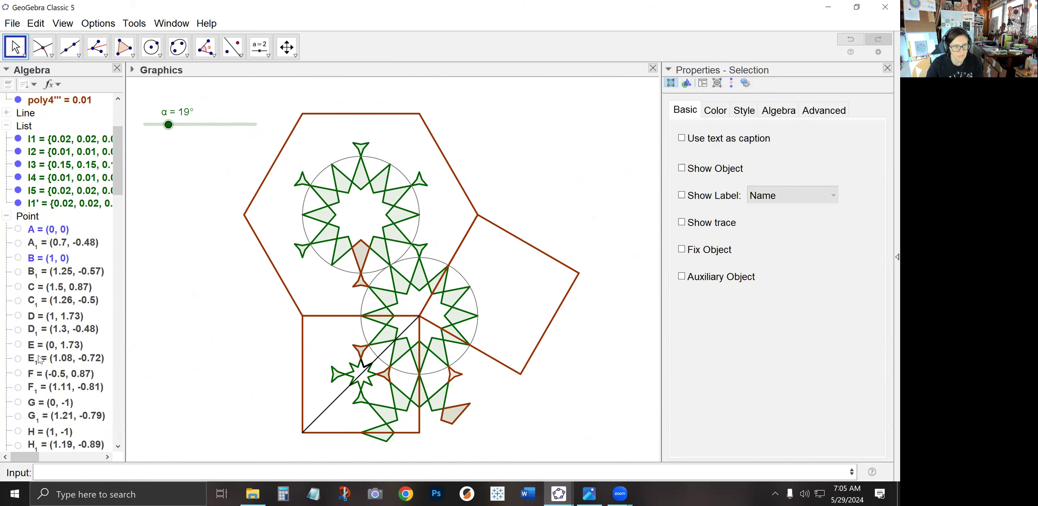
pyautogui.click(18, 441)
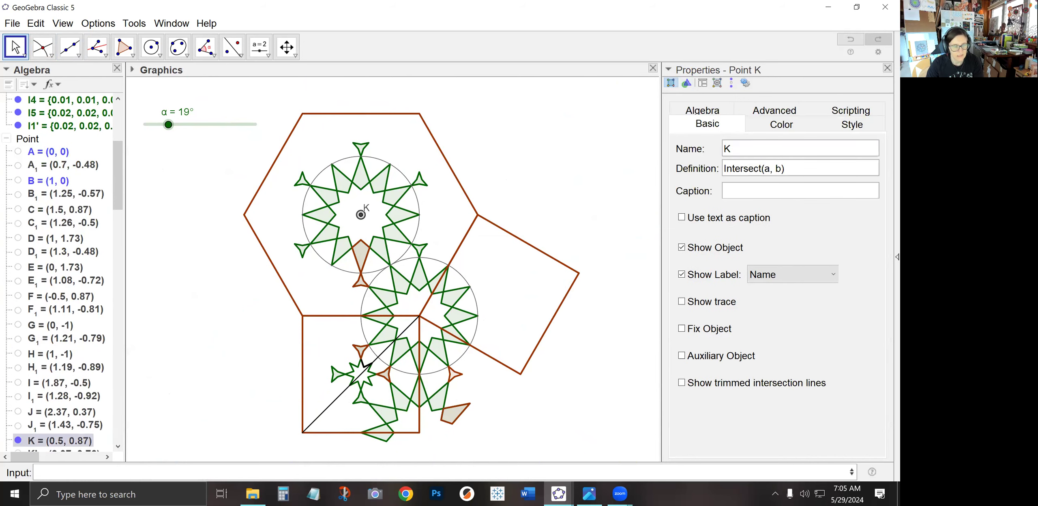
pyautogui.click(10, 138)
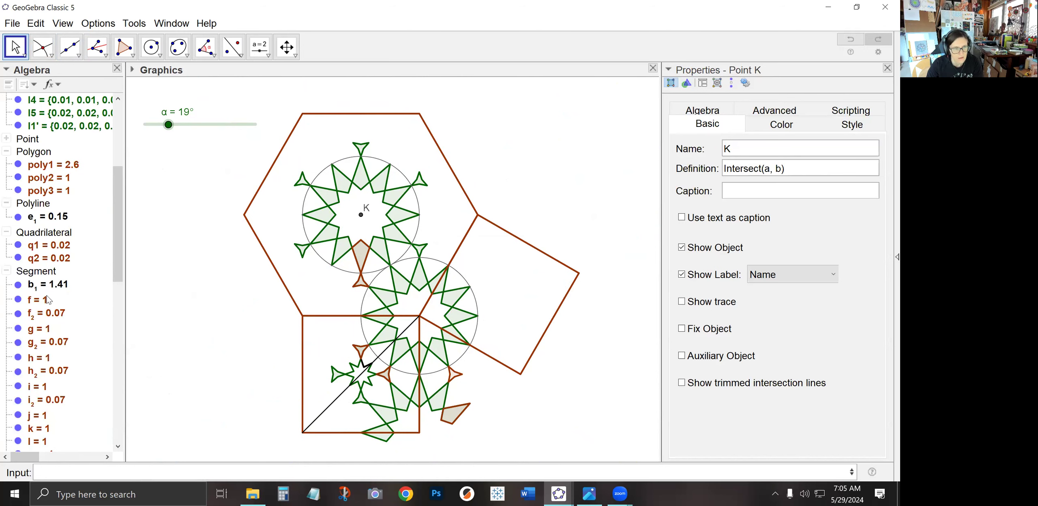
pyautogui.click(19, 285)
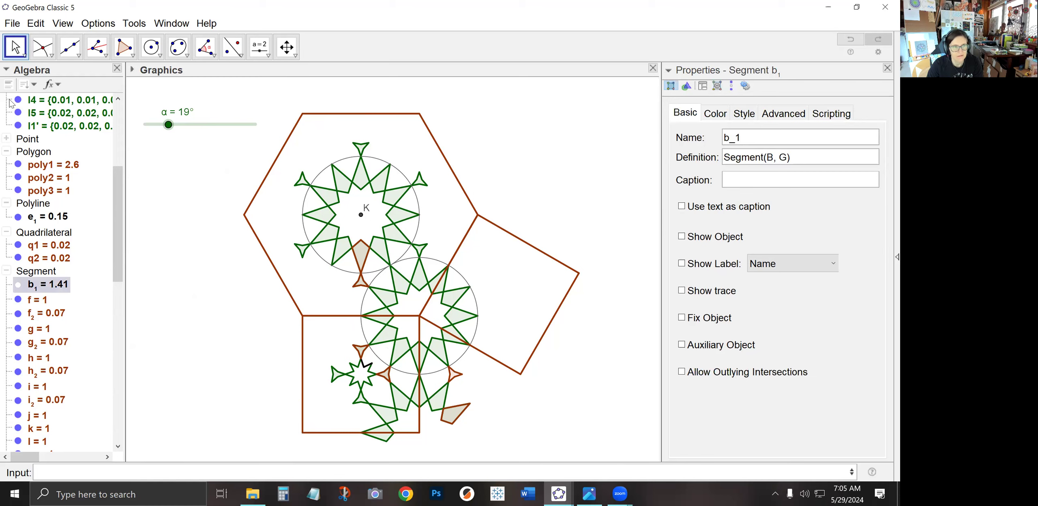
pyautogui.click(199, 272)
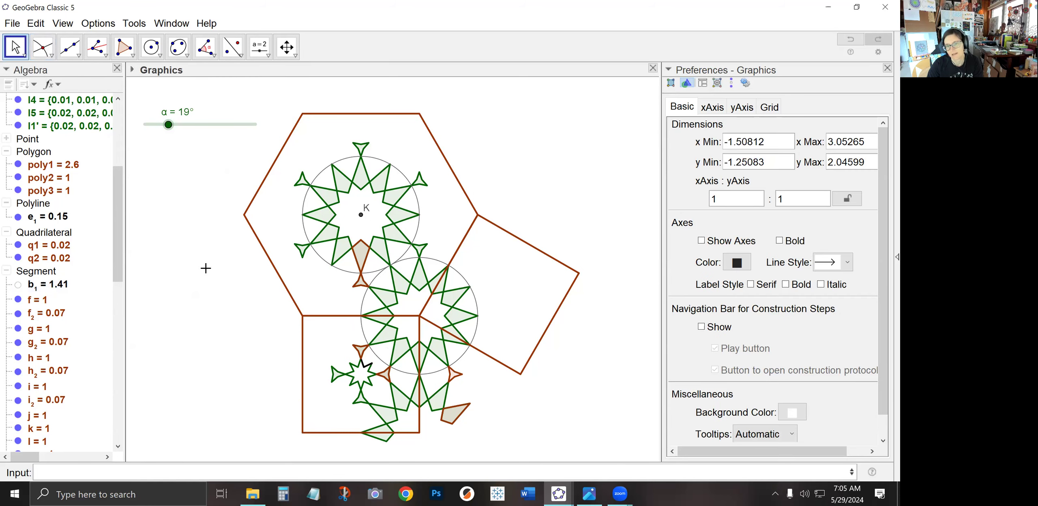
# Hide the hexagon copies poly4, poly4', poly4'', the polyline e₁ and the quadrilaterals q1 and q2
pyautogui.click(18, 248)
pyautogui.scroll(5, 23, 192)
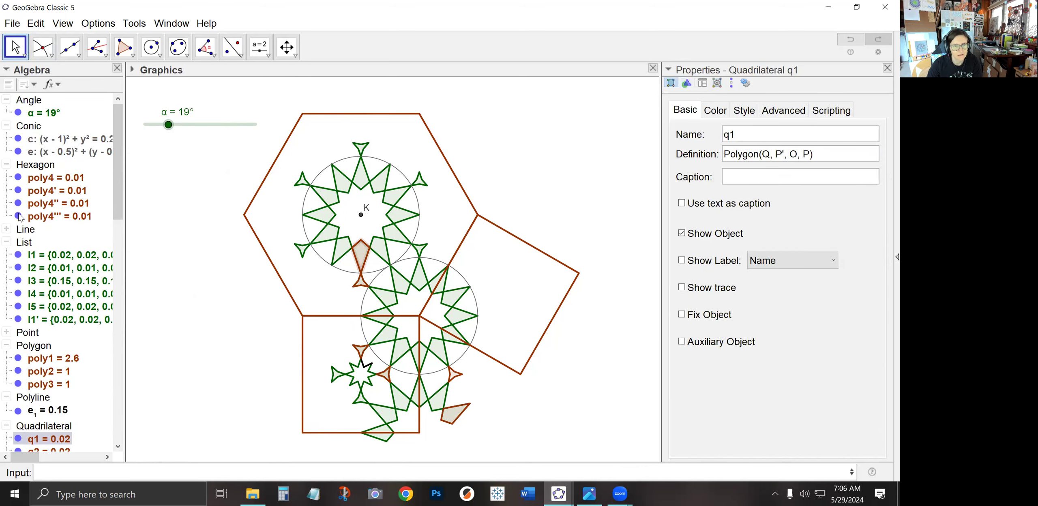
pyautogui.click(19, 216)
pyautogui.click(17, 206)
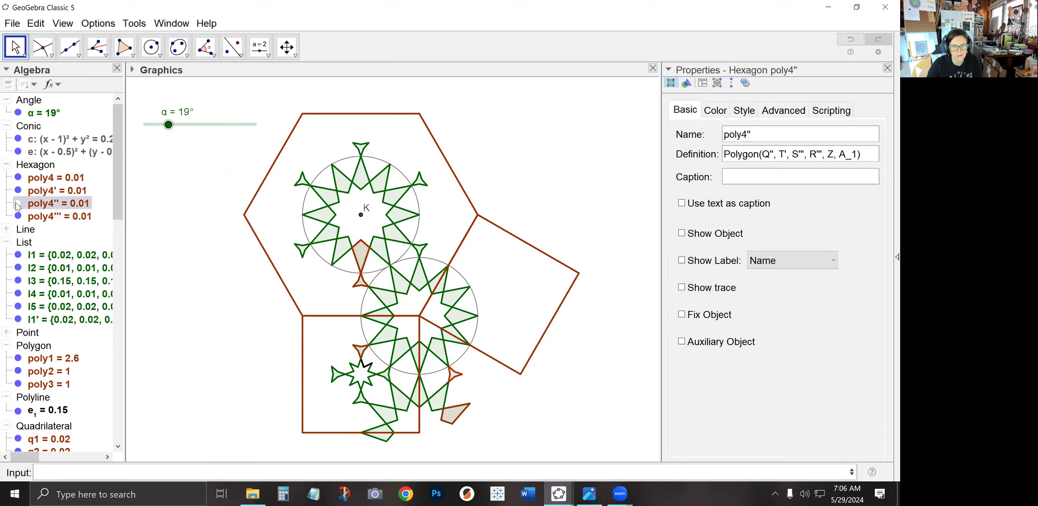
pyautogui.click(17, 190)
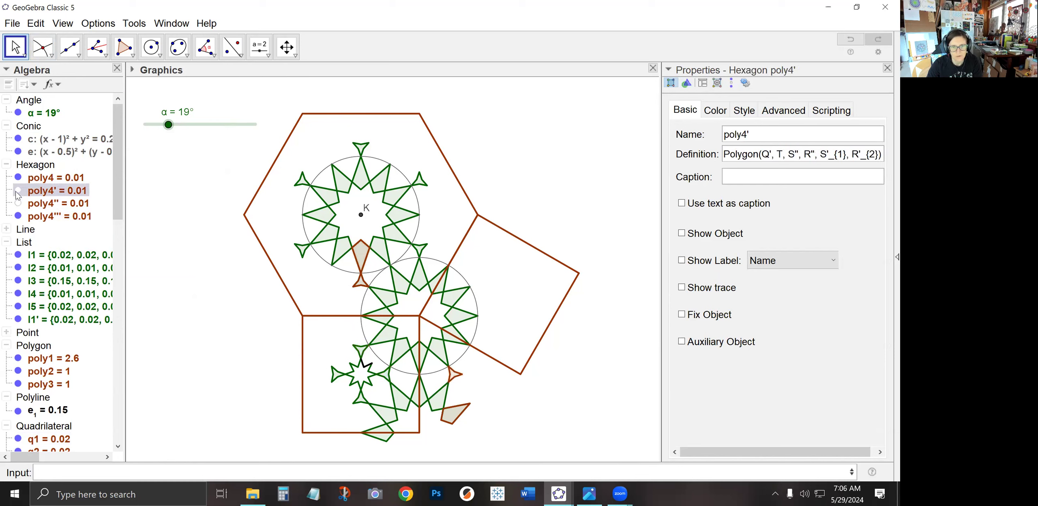
pyautogui.click(19, 178)
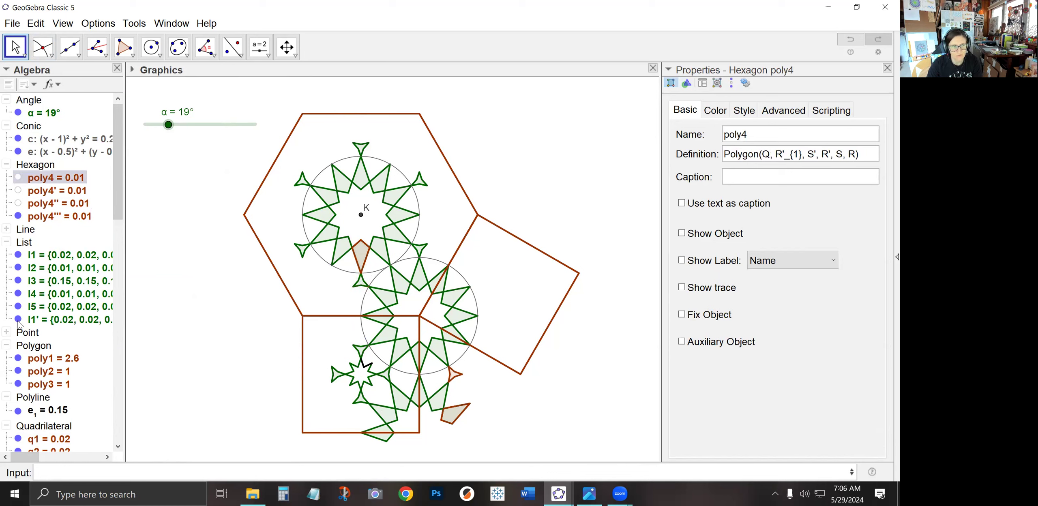
pyautogui.scroll(-3, 18, 326)
pyautogui.click(19, 333)
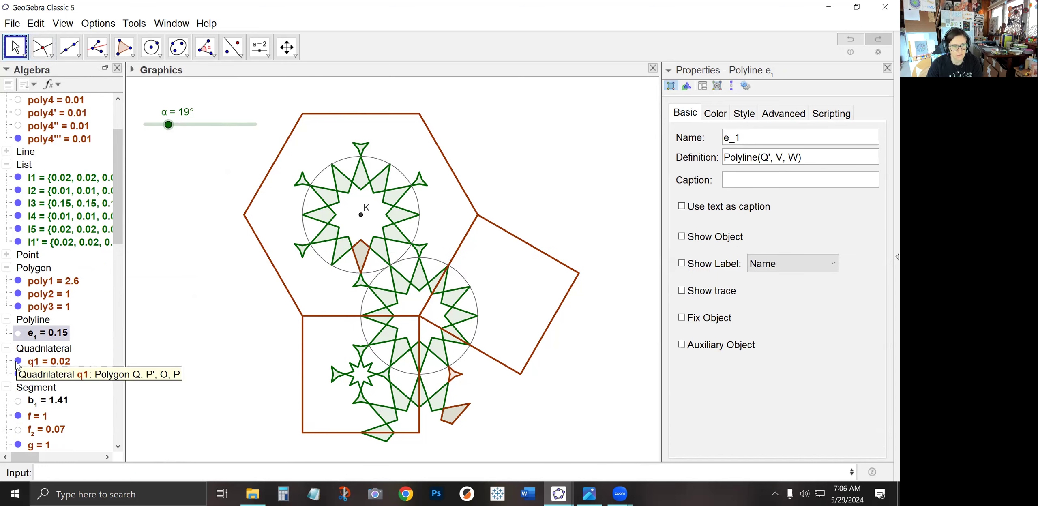
pyautogui.click(18, 361)
pyautogui.click(18, 374)
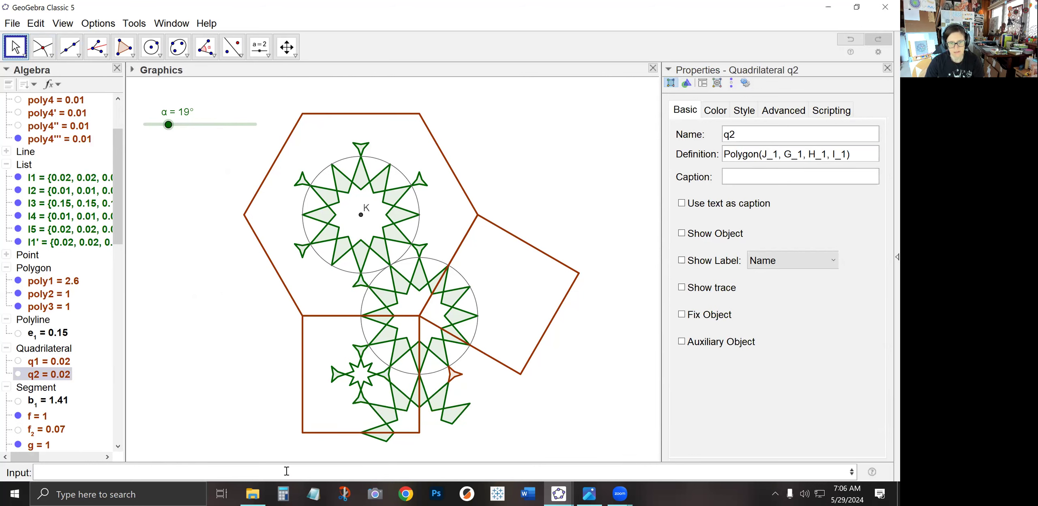
# Enter Sequence(Rotate({l4,l1',l3,poly4'''},pi*i/3,K),i,0,5) to rotate those pieces six times in 60° steps around K
pyautogui.click(257, 469)
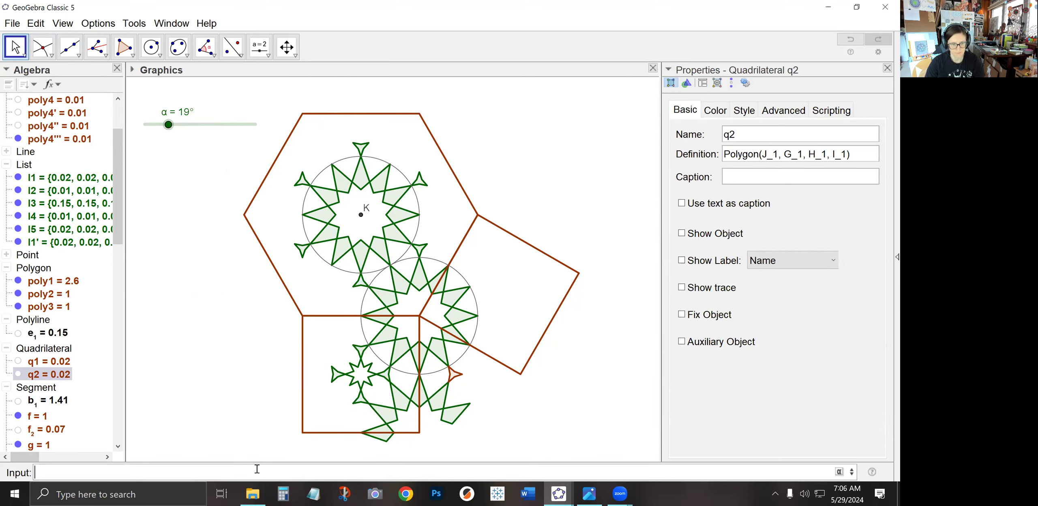
pyautogui.write('Sequence(Rotate(l4,pi*')
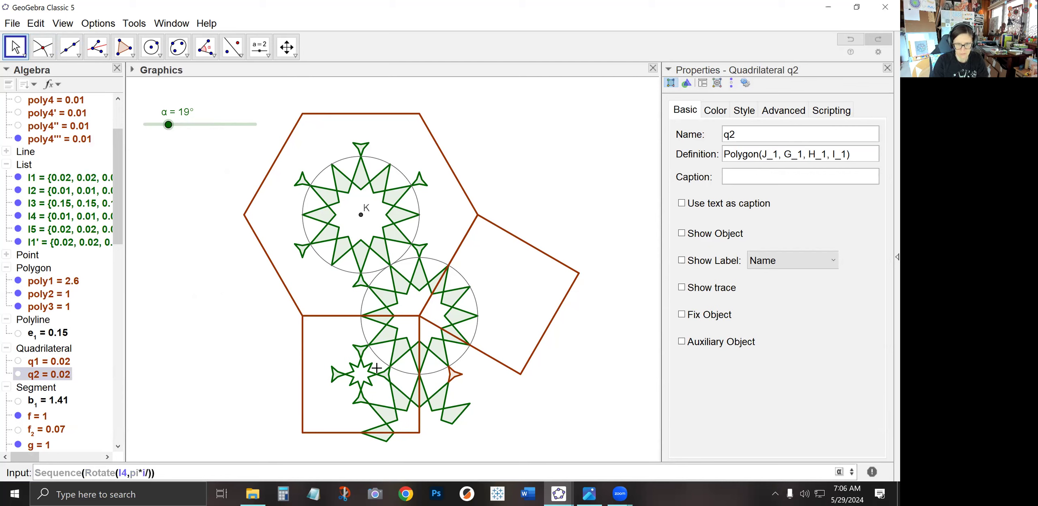
pyautogui.write('i/3,K')
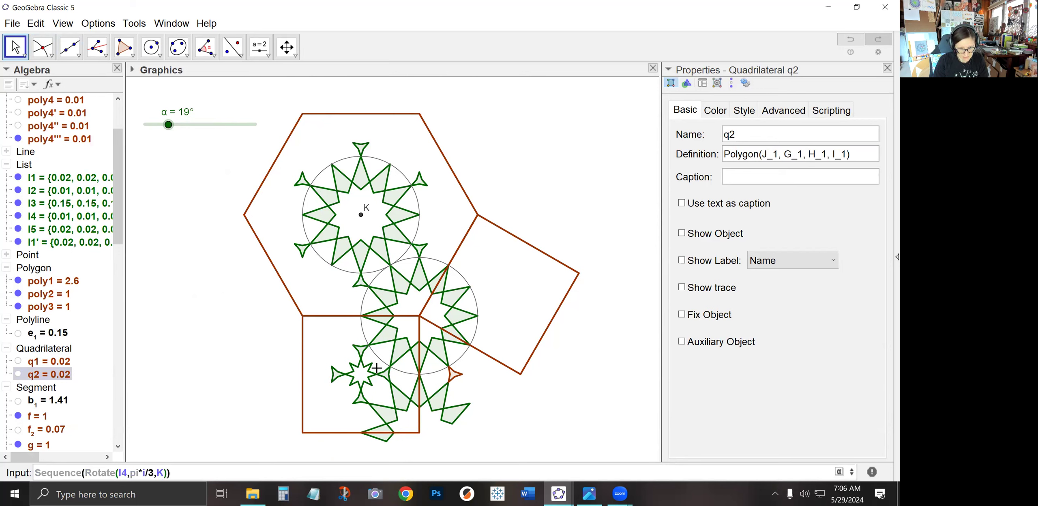
pyautogui.write('),i,0,5')
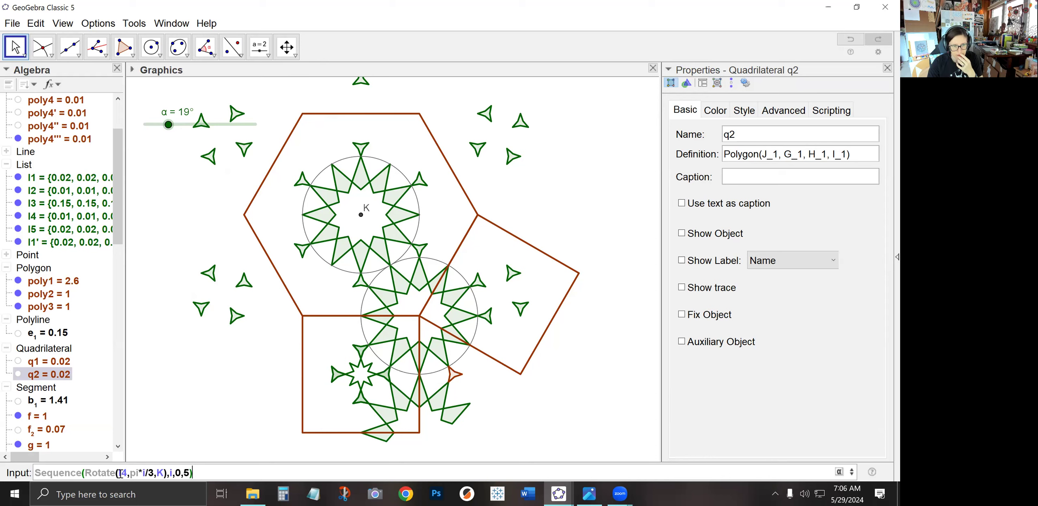
pyautogui.write('{')
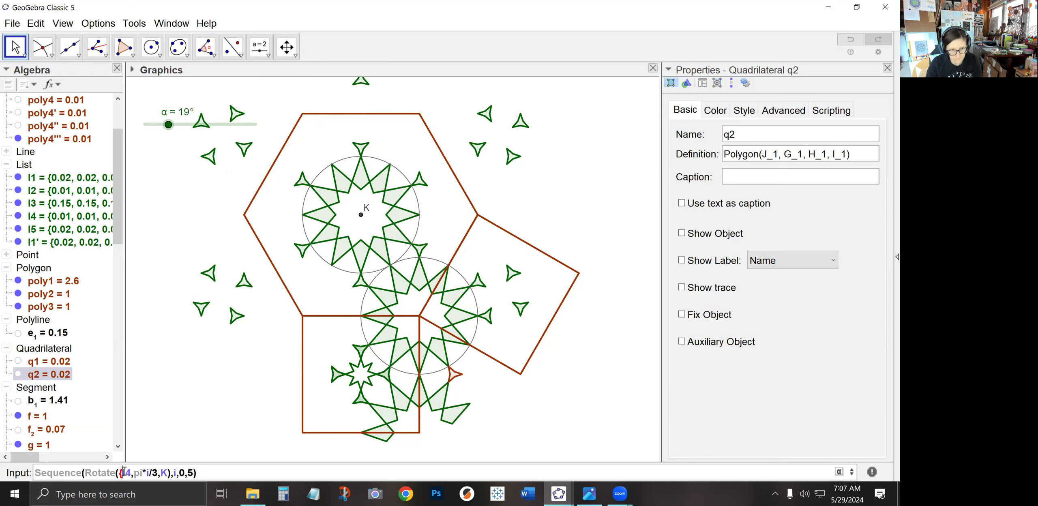
pyautogui.press('Right')
pyautogui.press('Right')
pyautogui.write(",l1'")
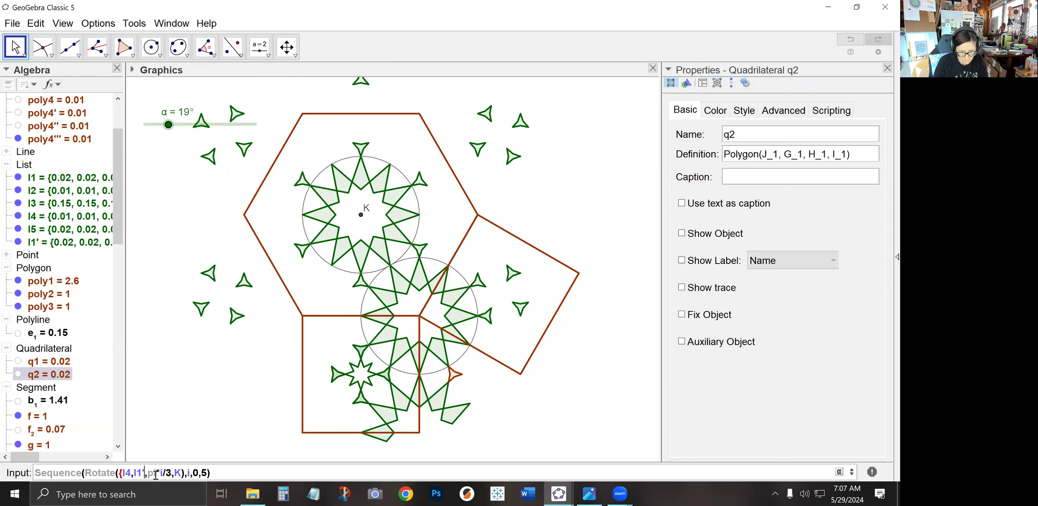
pyautogui.write('}')
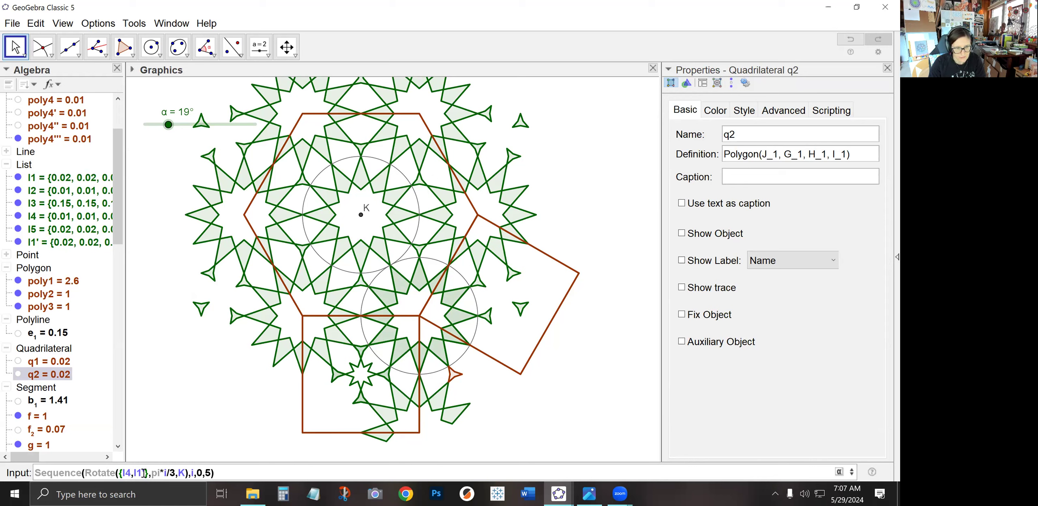
pyautogui.write(',l3')
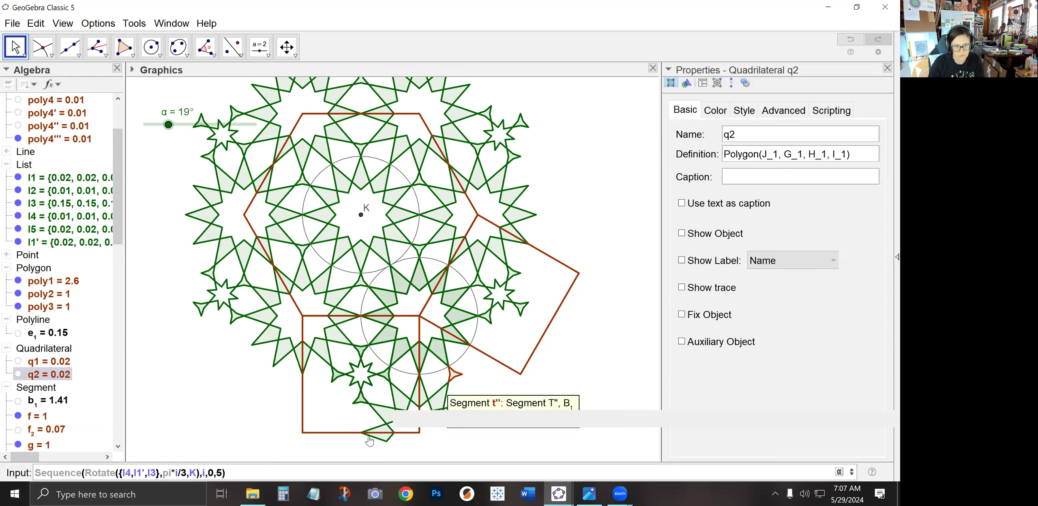
pyautogui.write(',poly')
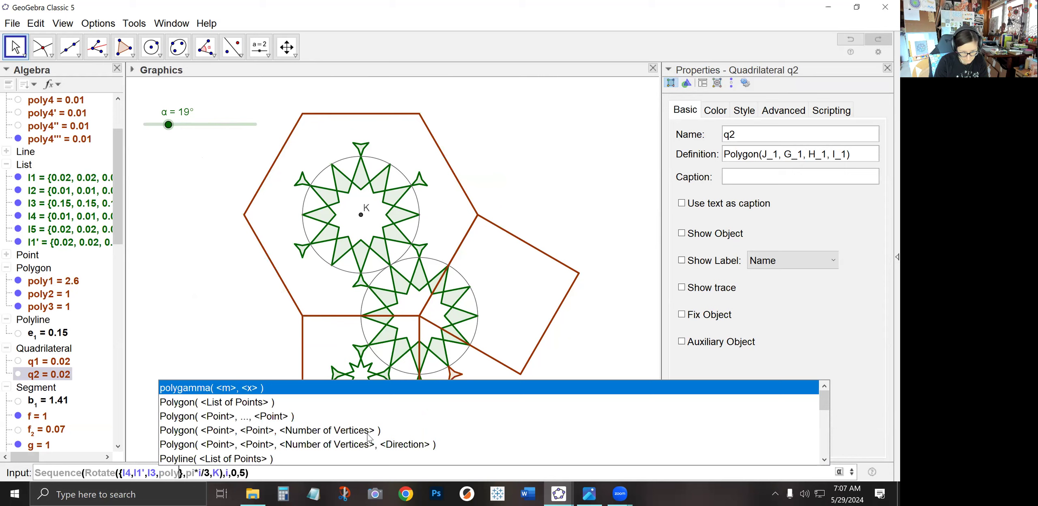
pyautogui.write("4'''")
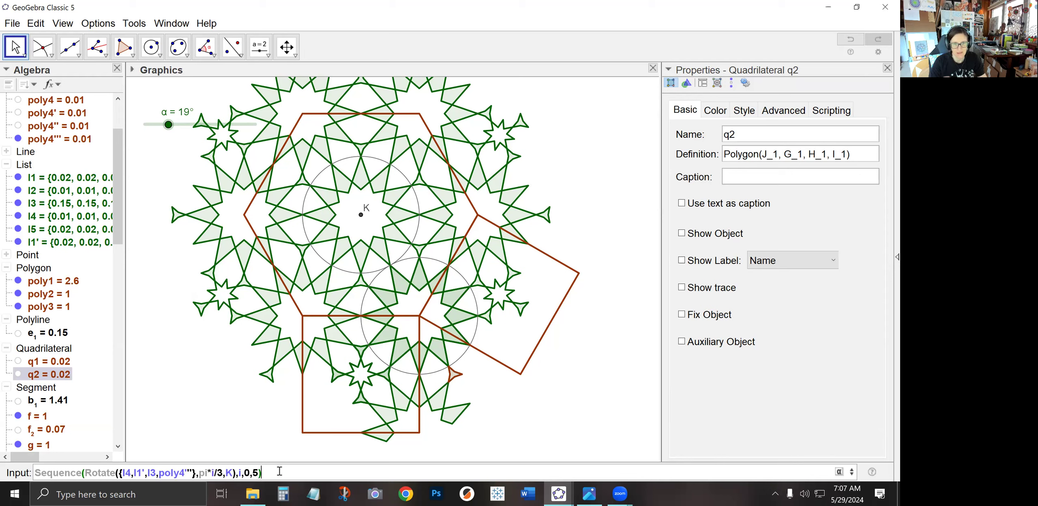
pyautogui.press('Return')
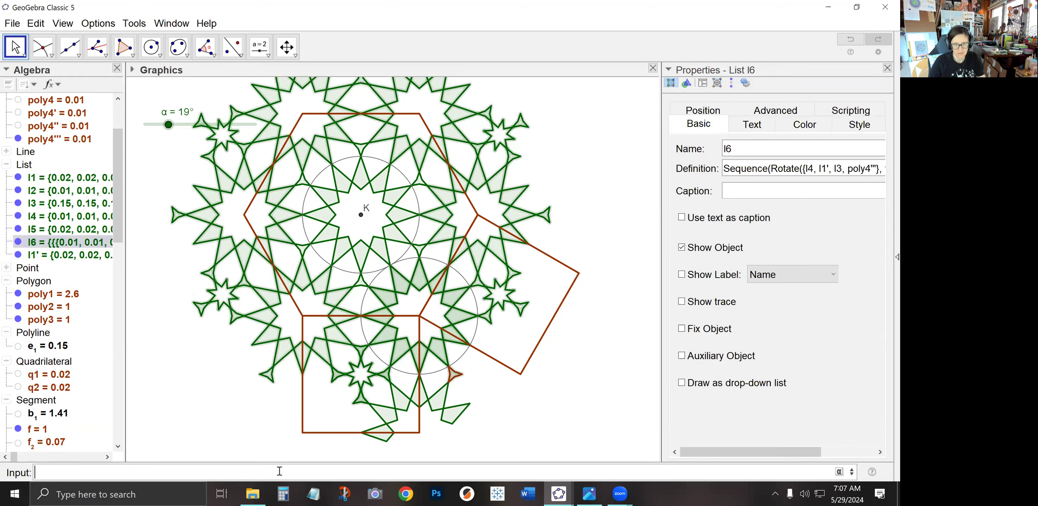
# Enter Sequence(Rotate(l5,pi*i/6,K),i,0,11) to copy list l5 twelve times in 30° steps around K
pyautogui.click(251, 440)
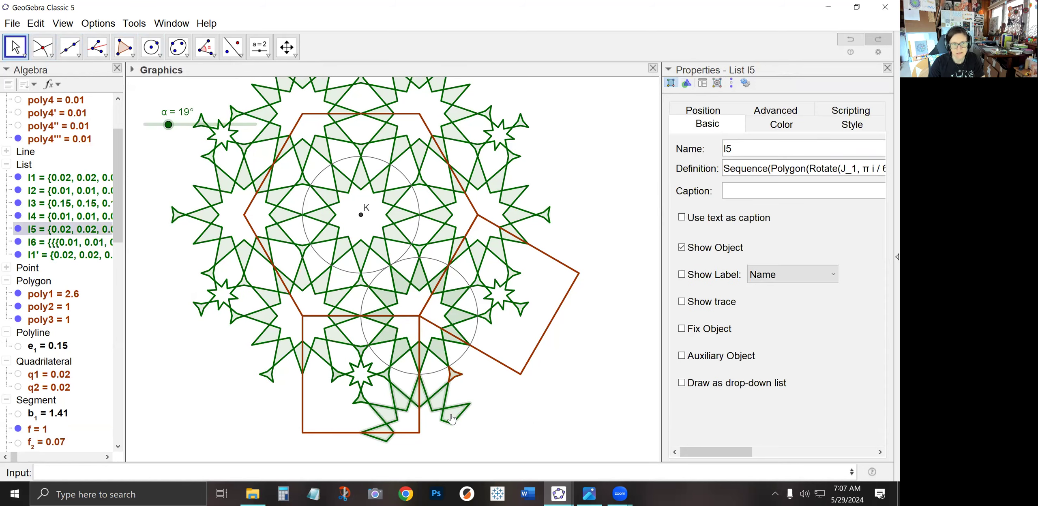
pyautogui.click(377, 472)
pyautogui.write('Sequence(Rotate(l5,pi*i/6,K')
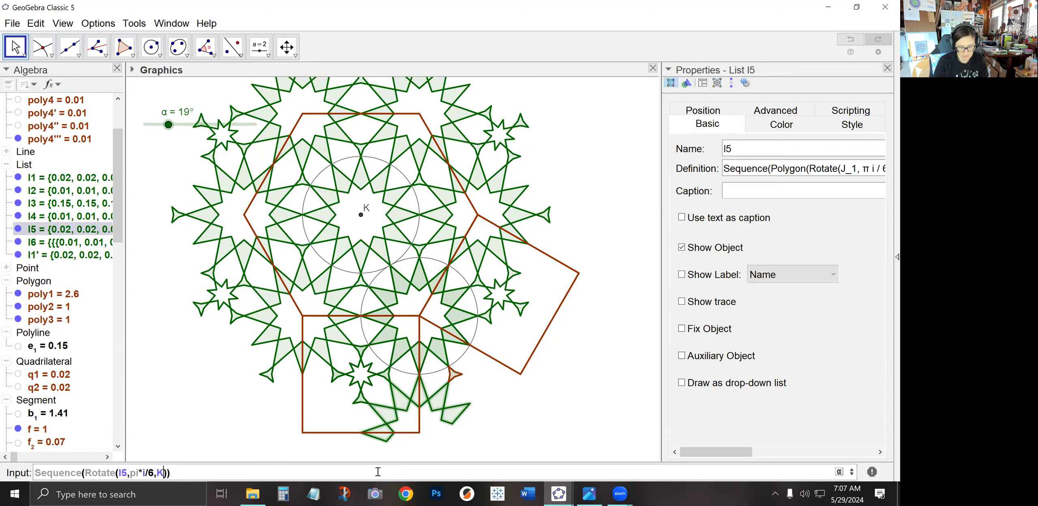
pyautogui.write('),i,0,11')
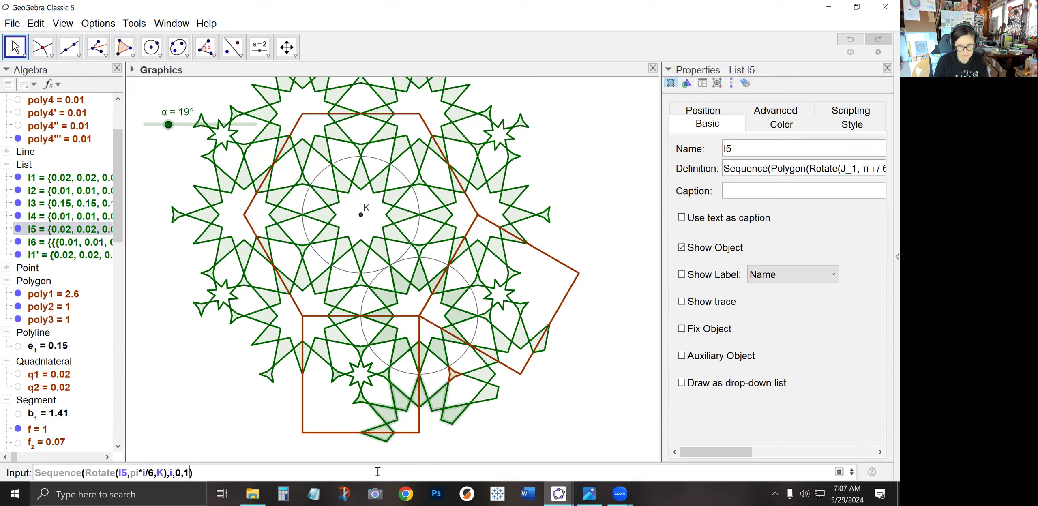
pyautogui.press('Return')
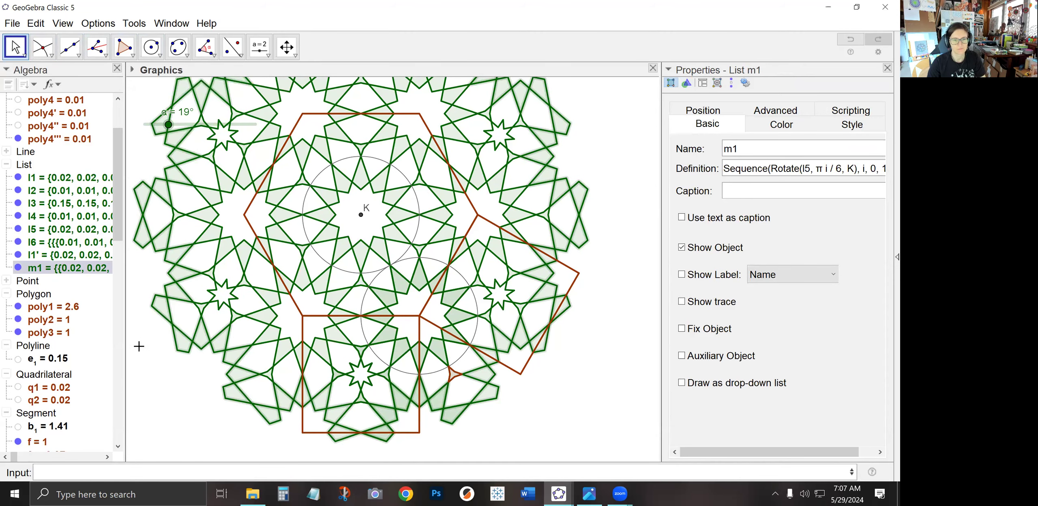
# Set list visibility so l1, l2, l6 and m1 are shown while l3, l4, l5 and l1' are hidden
pyautogui.click(188, 411)
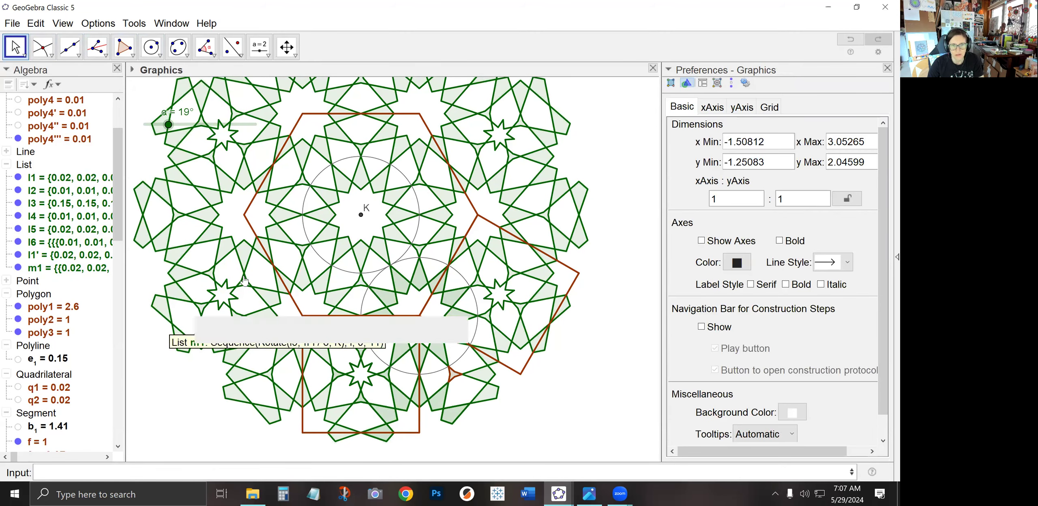
pyautogui.click(24, 177)
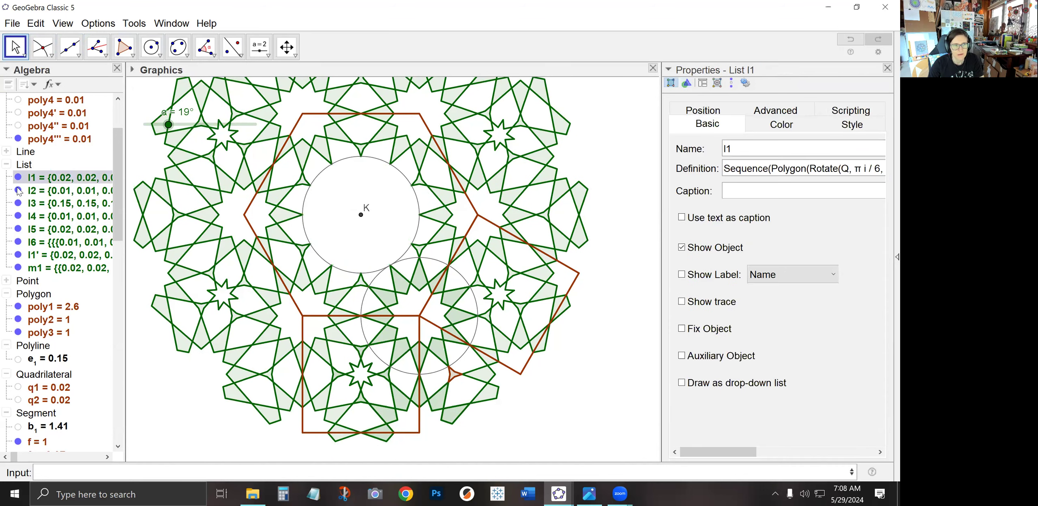
pyautogui.click(19, 191)
pyautogui.click(19, 203)
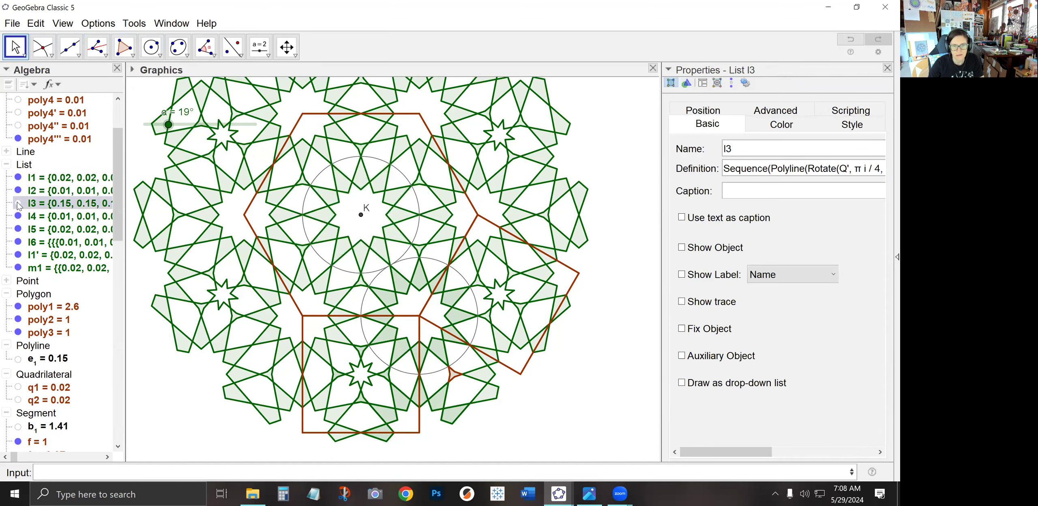
pyautogui.click(19, 217)
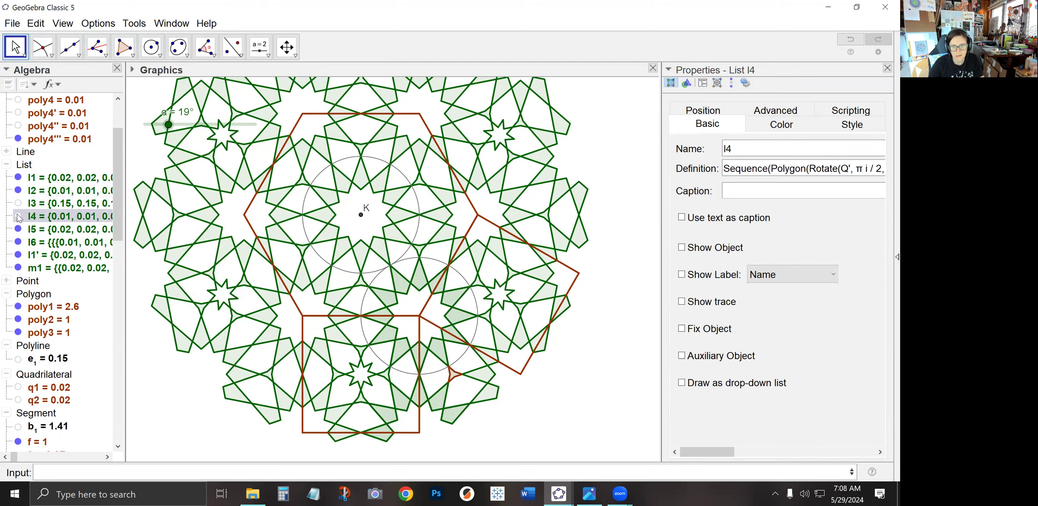
pyautogui.click(18, 230)
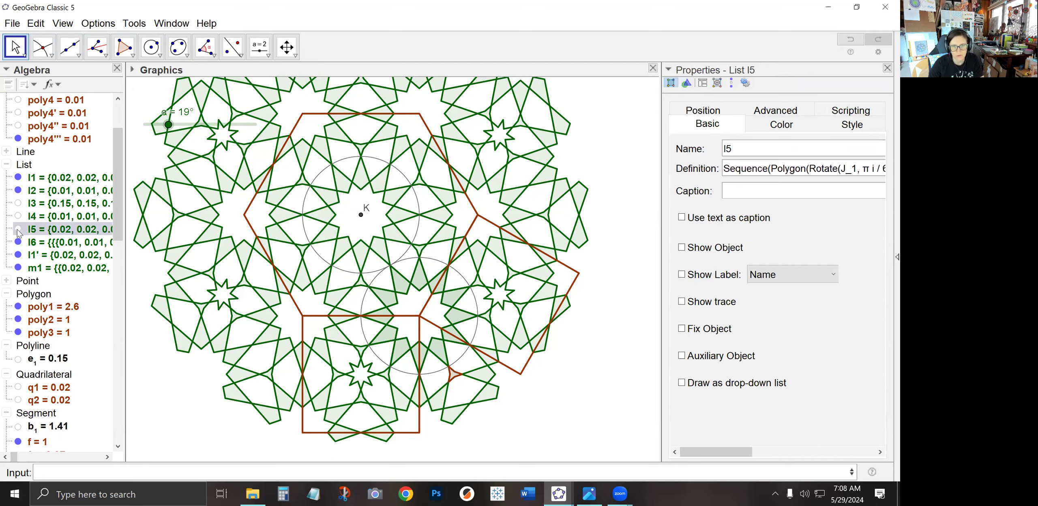
pyautogui.click(18, 243)
pyautogui.click(18, 243)
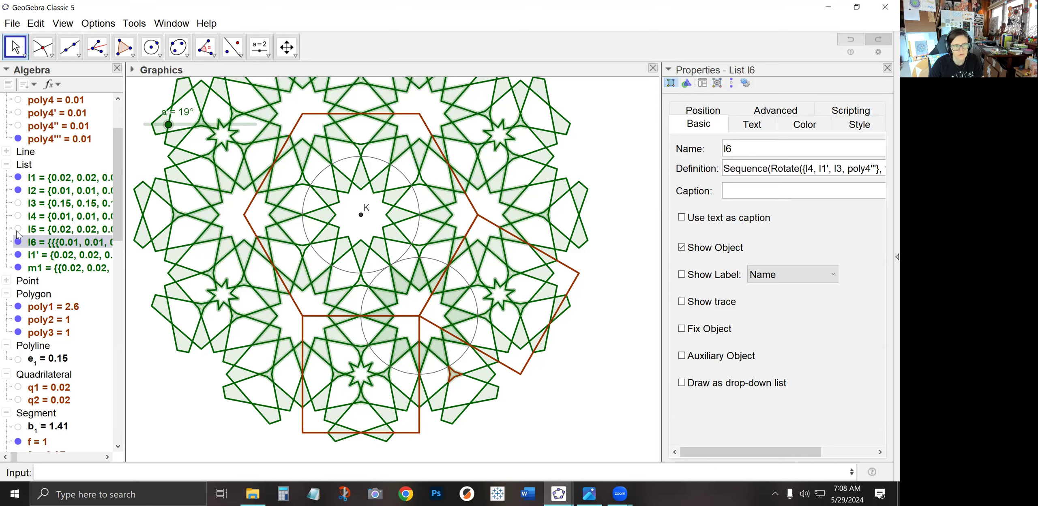
pyautogui.click(18, 242)
pyautogui.click(18, 242)
pyautogui.click(18, 255)
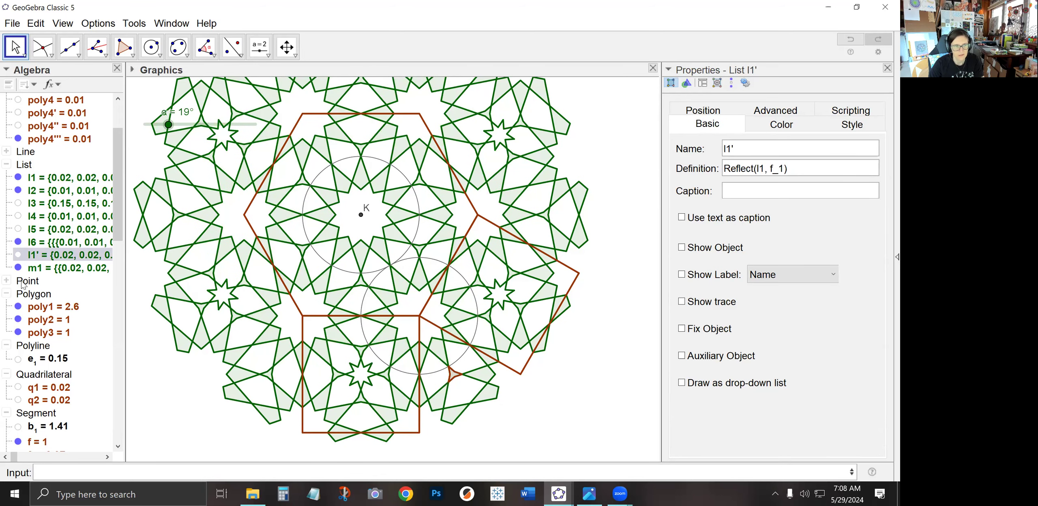
pyautogui.click(18, 269)
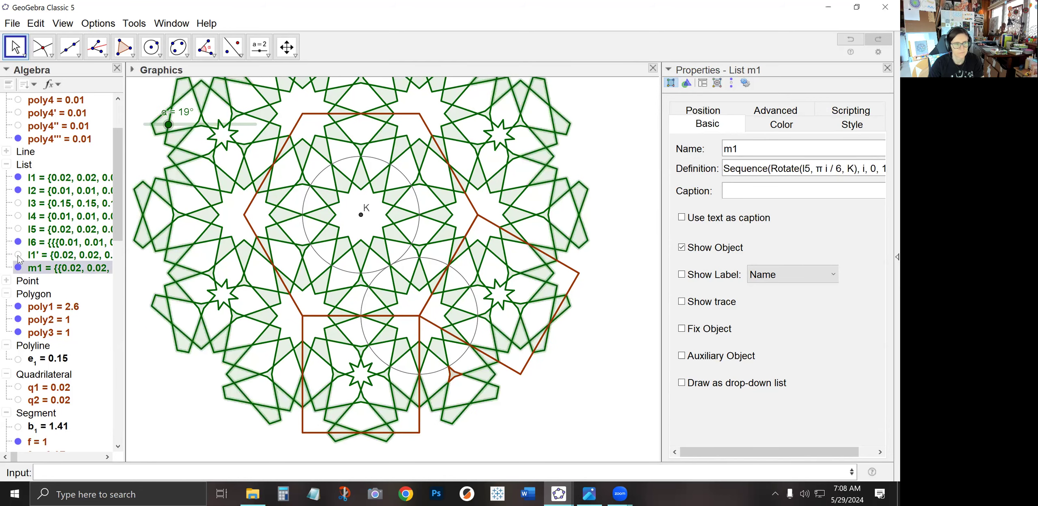
pyautogui.click(18, 242)
pyautogui.click(18, 243)
pyautogui.click(18, 242)
pyautogui.click(23, 193)
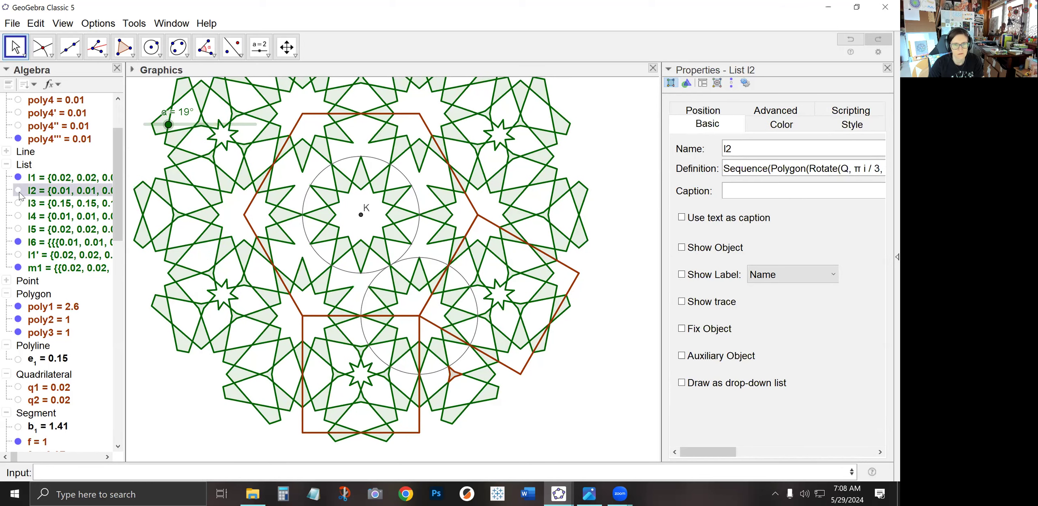
# Hide the hexagon poly1 and polygon poly3, keeping the square poly2 shown
pyautogui.click(154, 371)
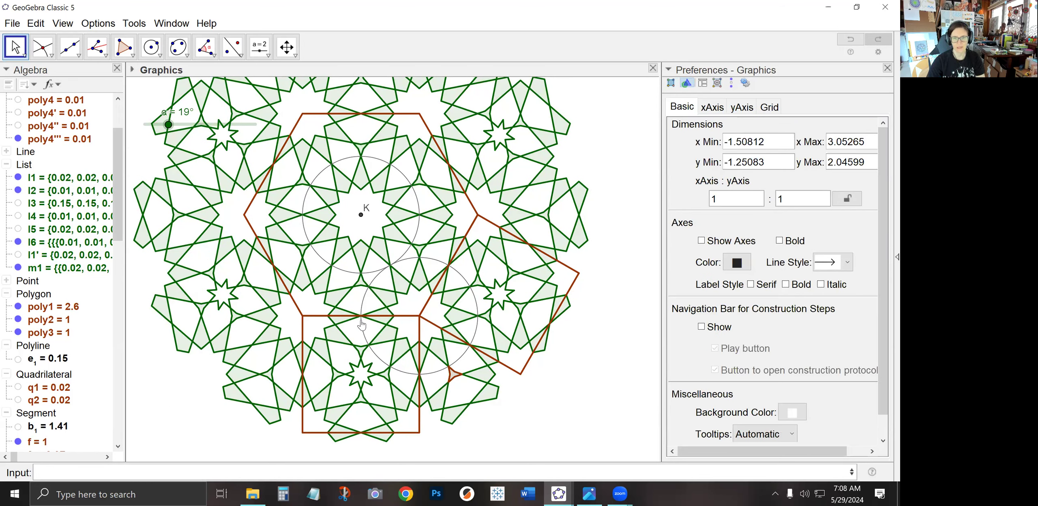
pyautogui.click(19, 307)
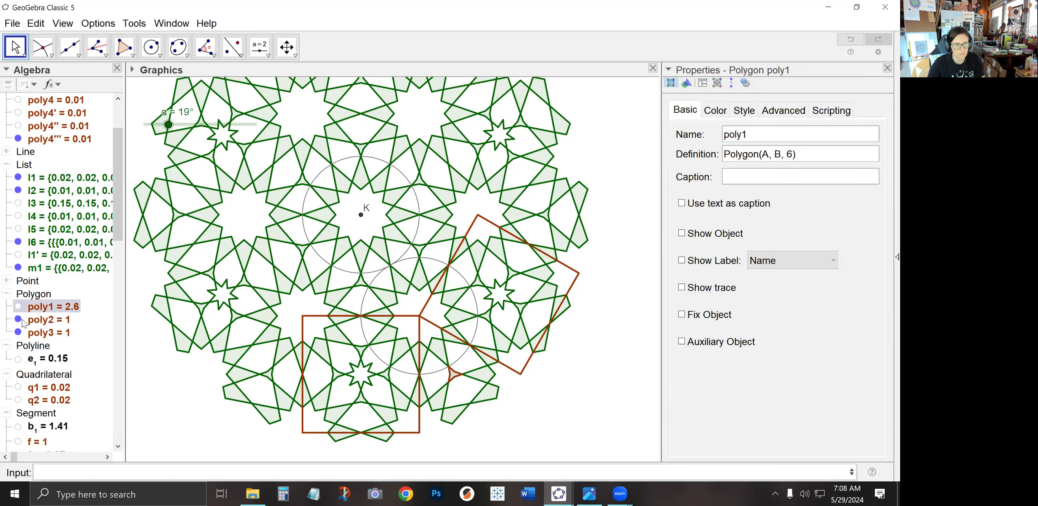
pyautogui.click(18, 320)
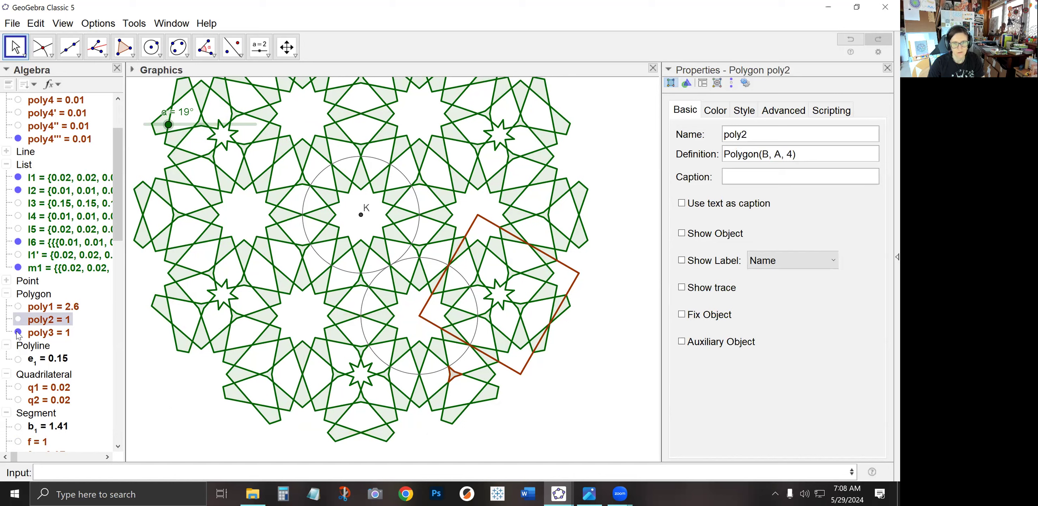
pyautogui.click(18, 332)
pyautogui.click(18, 320)
# Enter Sequence(Rotate(poly2,pi*i/3,K),i,0,5) to copy the square six times in 60° steps around K
pyautogui.click(145, 472)
pyautogui.write('Seq')
pyautogui.press('Return')
pyautogui.write('Rotate(')
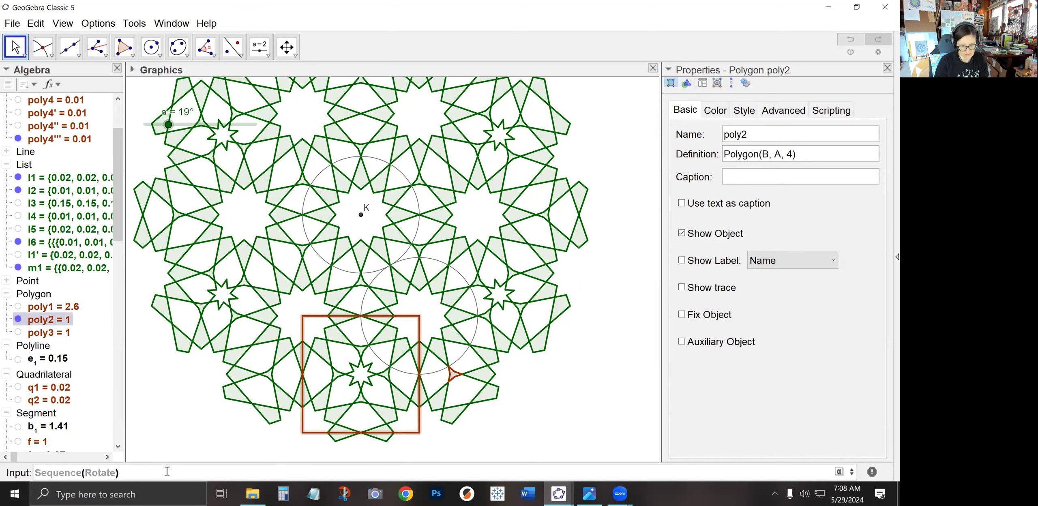
pyautogui.write('poly2')
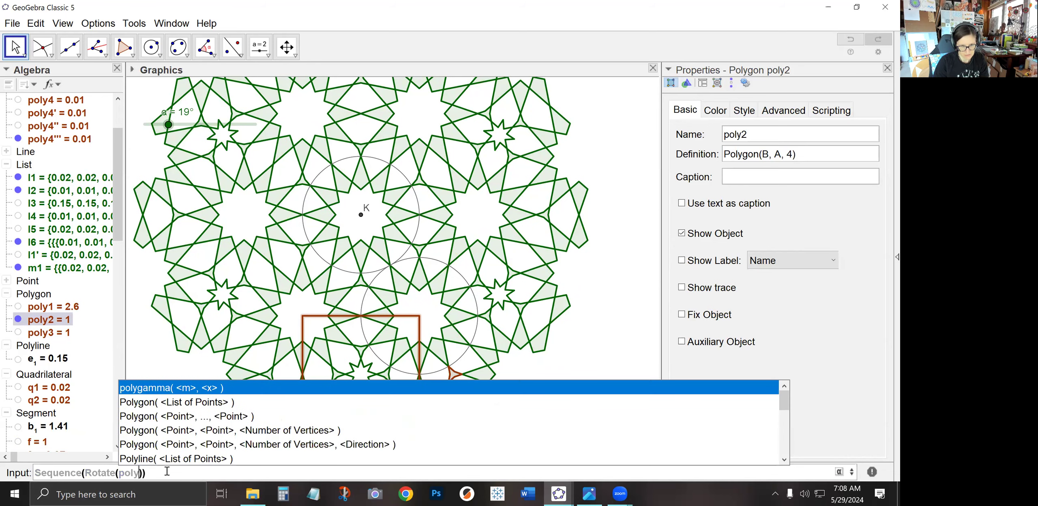
pyautogui.write(',pi*i')
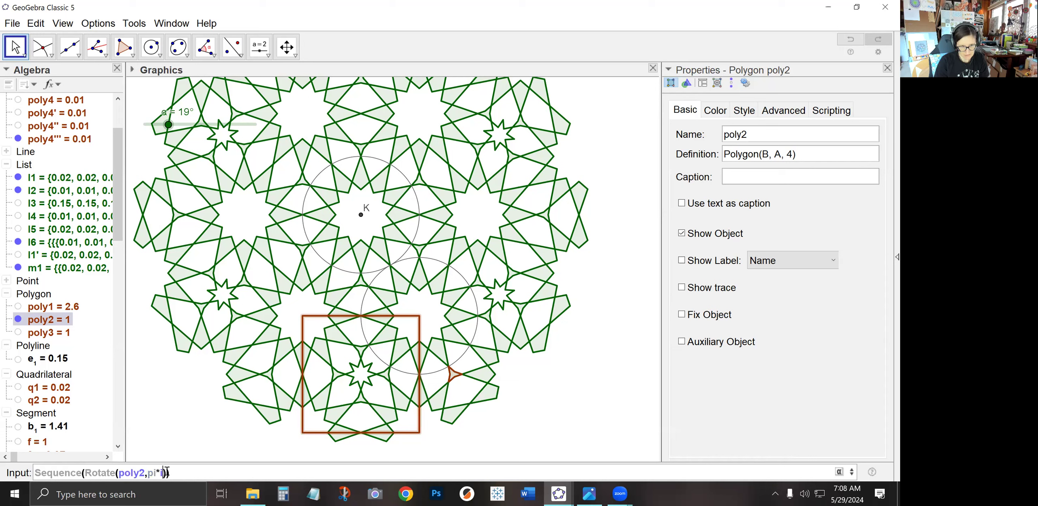
pyautogui.write('/3,K),i,0,5')
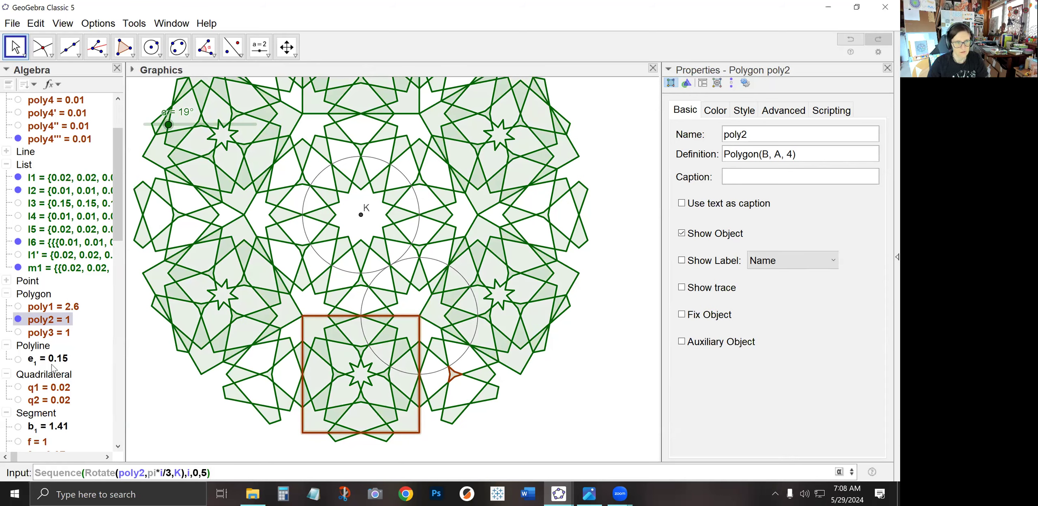
pyautogui.press('Return')
# Style the rotated squares list l7 with black colour, zero fill opacity and a thinner line
pyautogui.click(39, 256)
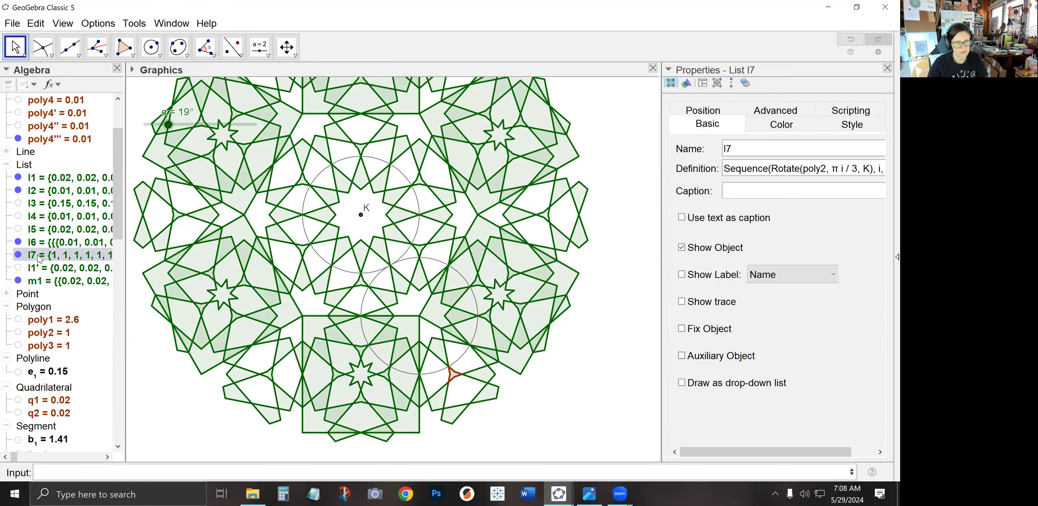
pyautogui.click(781, 124)
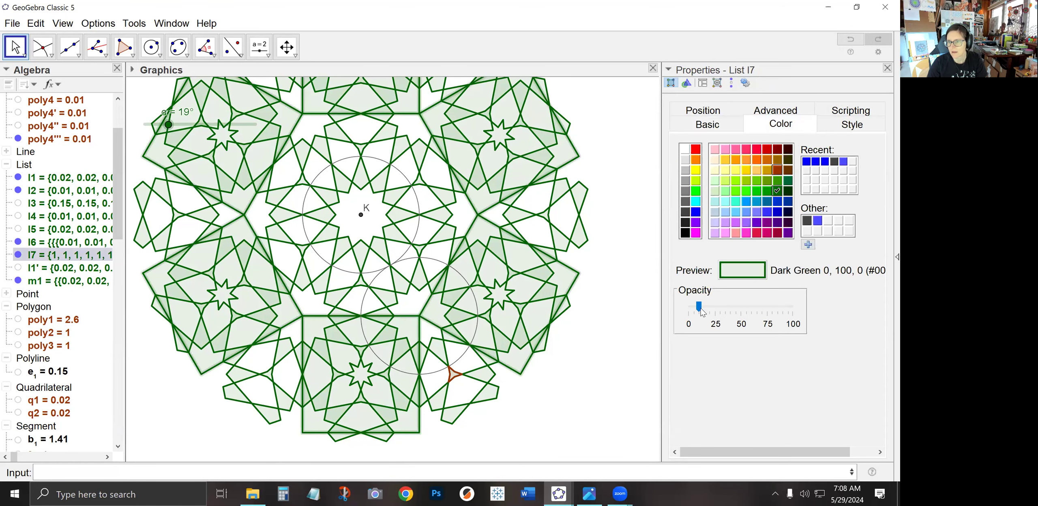
pyautogui.moveTo(715, 307); pyautogui.dragTo(689, 307)
pyautogui.click(685, 232)
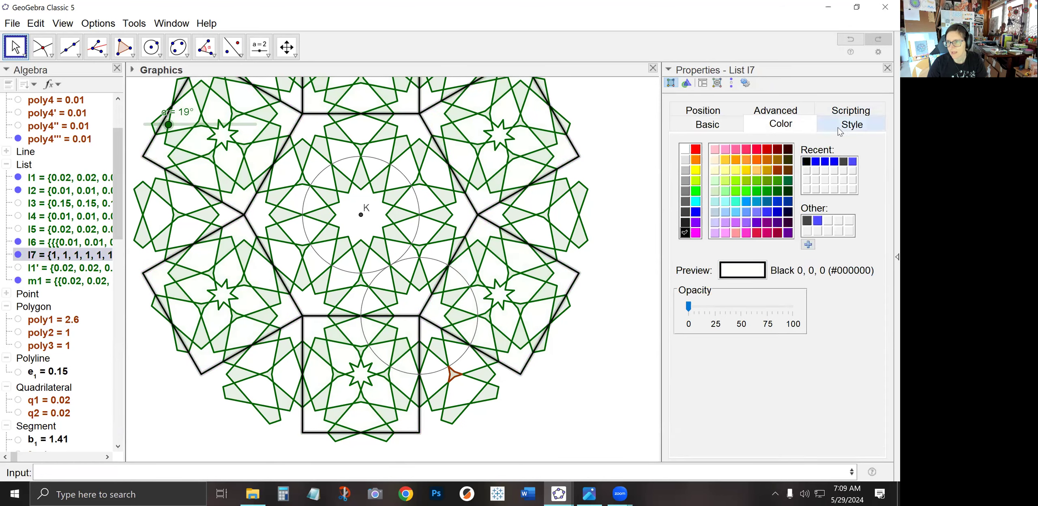
pyautogui.click(851, 124)
pyautogui.moveTo(714, 171); pyautogui.dragTo(698, 173)
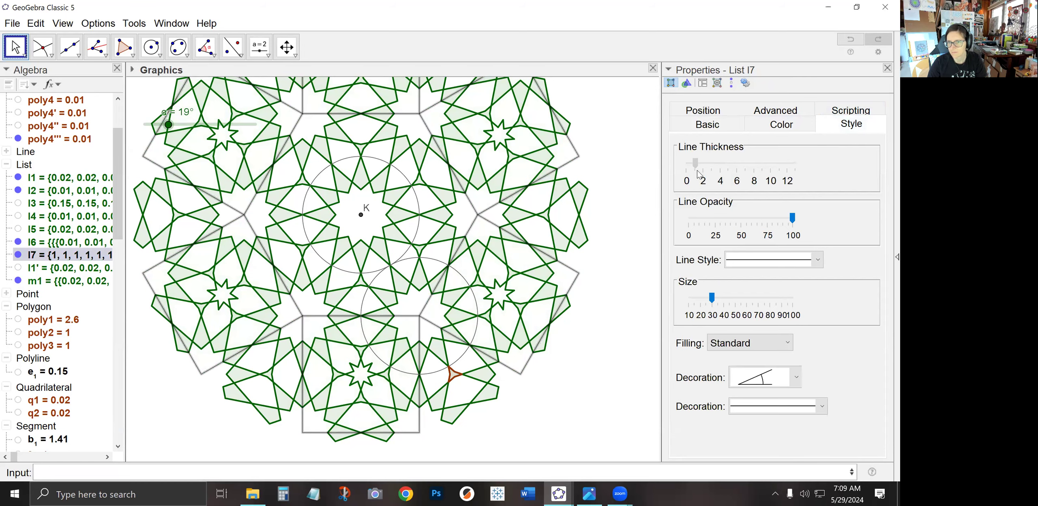
pyautogui.click(571, 312)
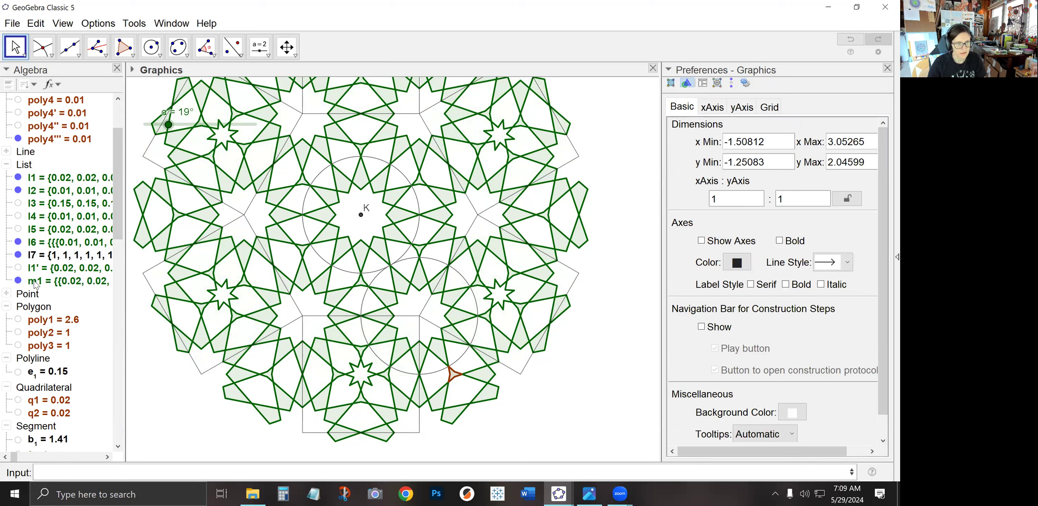
# Collapse the Hexagon group in the algebra list
pyautogui.click(23, 141)
pyautogui.scroll(-5, 24, 267)
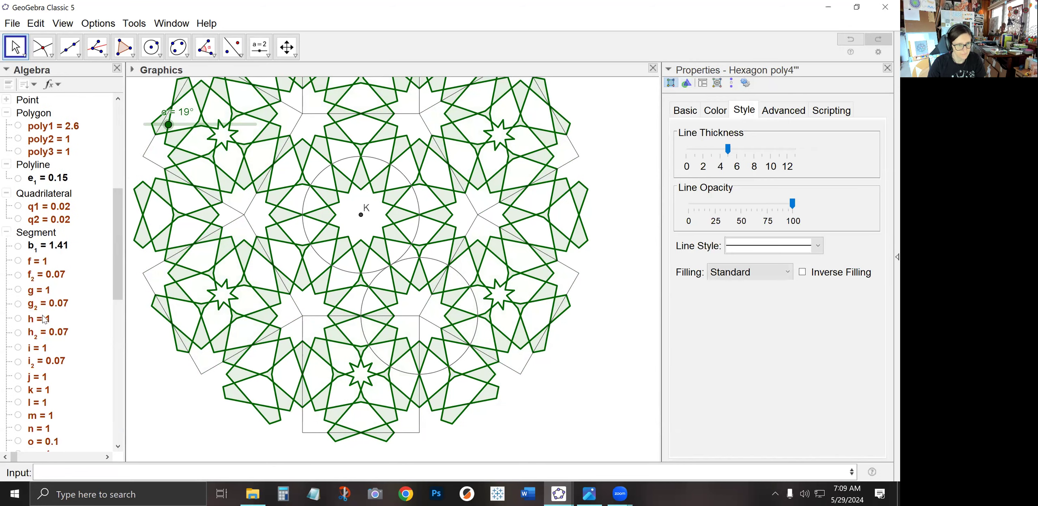
pyautogui.scroll(1, 18, 273)
pyautogui.scroll(4, 12, 284)
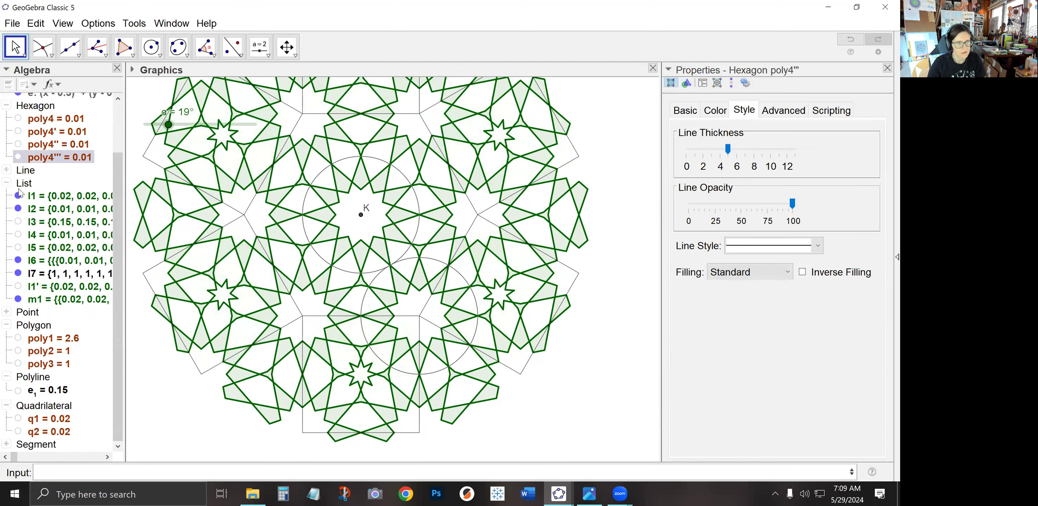
pyautogui.click(6, 106)
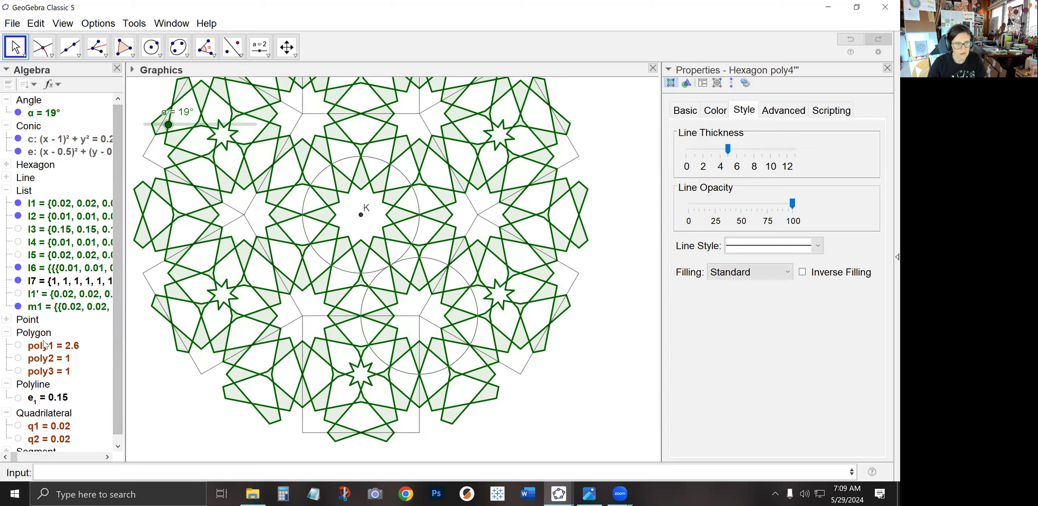
# Show all points and draw a regular 12-gon on the square's two bottom corners
pyautogui.rightClick(25, 319)
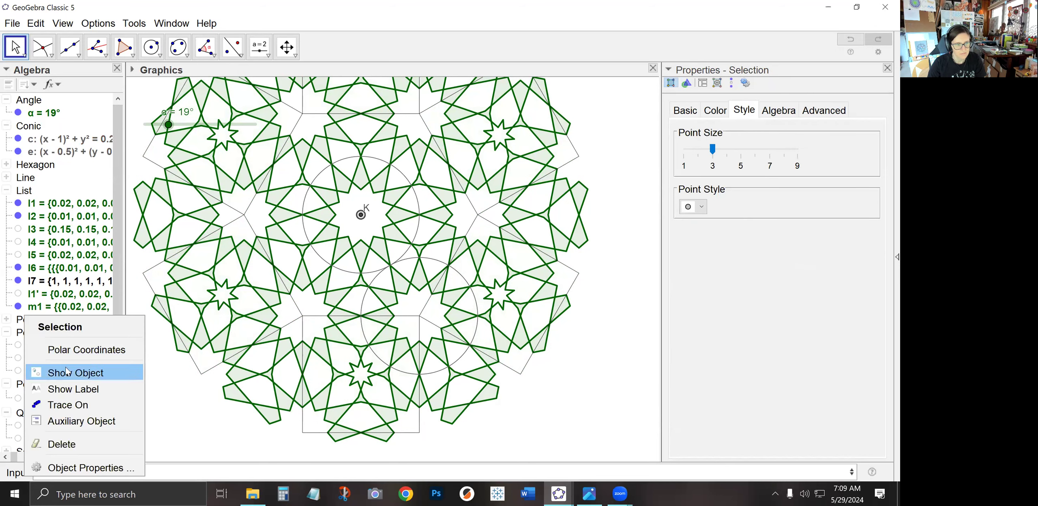
pyautogui.click(49, 372)
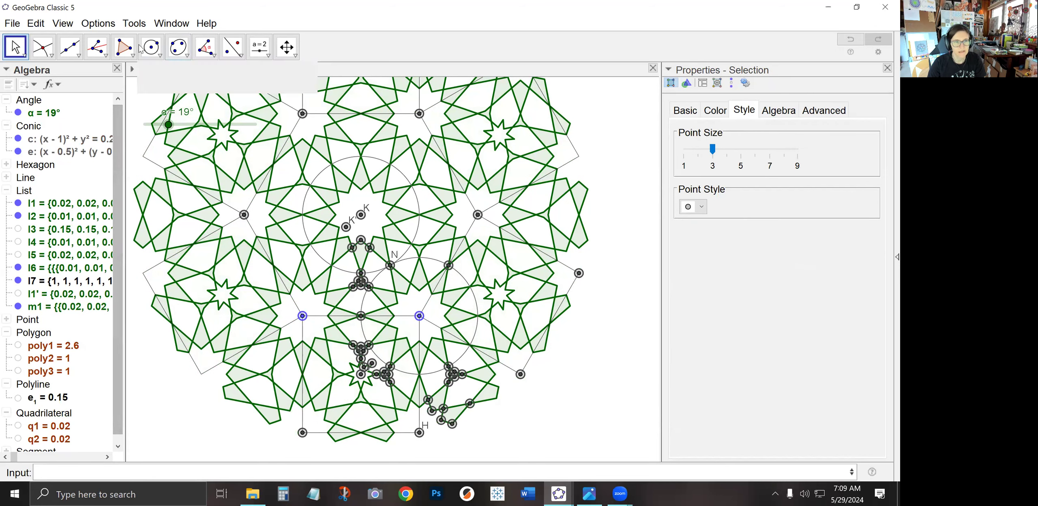
pyautogui.click(129, 52)
pyautogui.click(140, 77)
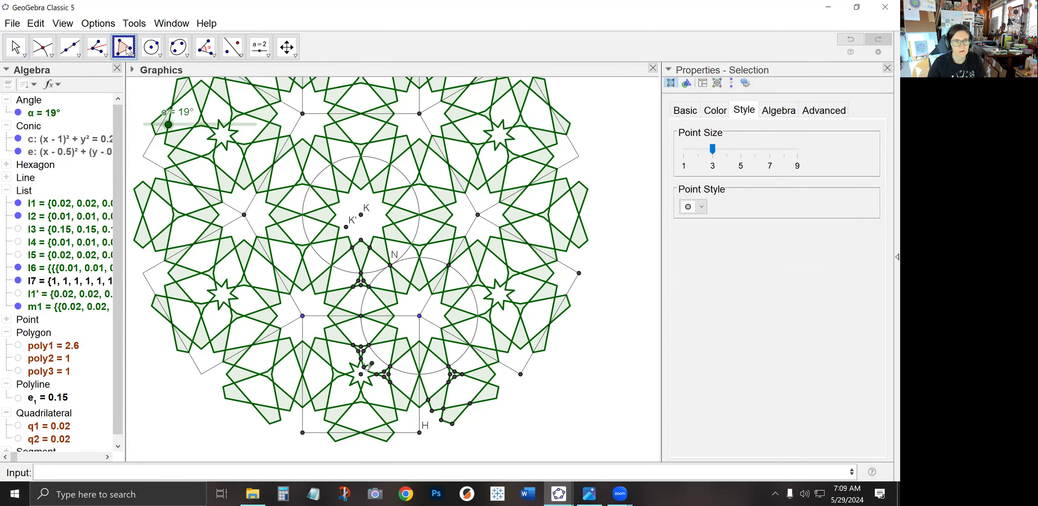
pyautogui.click(129, 51)
pyautogui.click(151, 103)
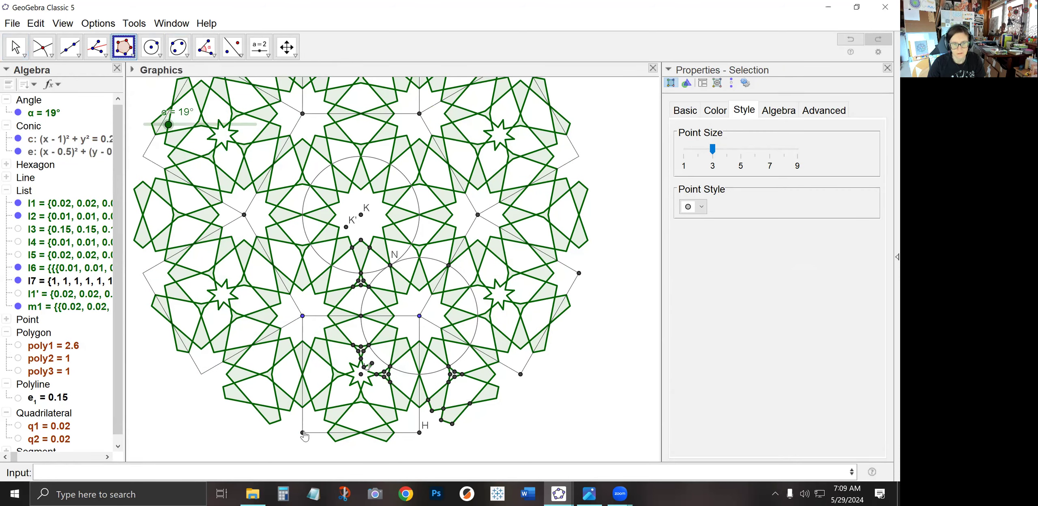
pyautogui.click(302, 433)
pyautogui.click(416, 436)
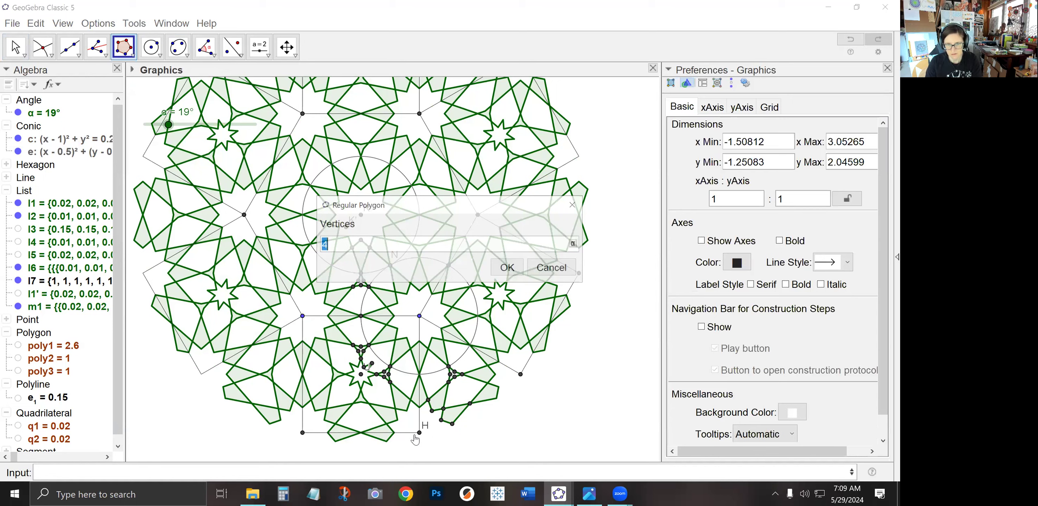
pyautogui.write('12')
pyautogui.click(507, 268)
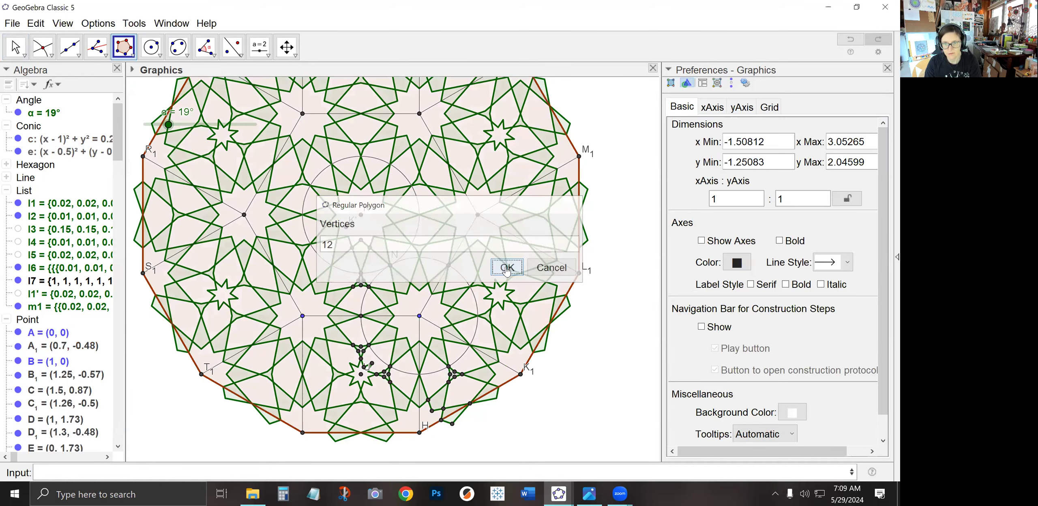
pyautogui.press('Escape')
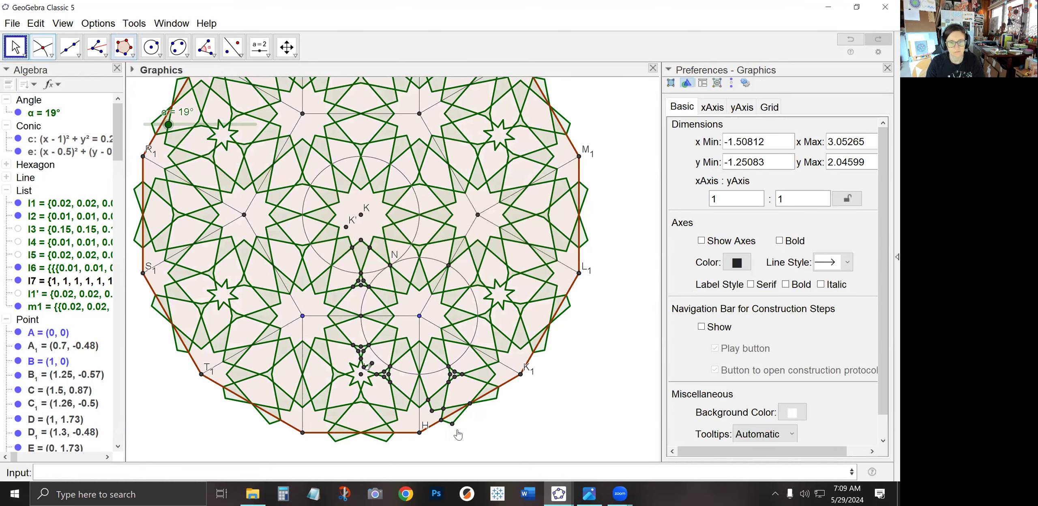
# Style the 12-gon poly5 with a thin black outline and zero fill opacity
pyautogui.click(411, 426)
pyautogui.moveTo(729, 153); pyautogui.dragTo(694, 158)
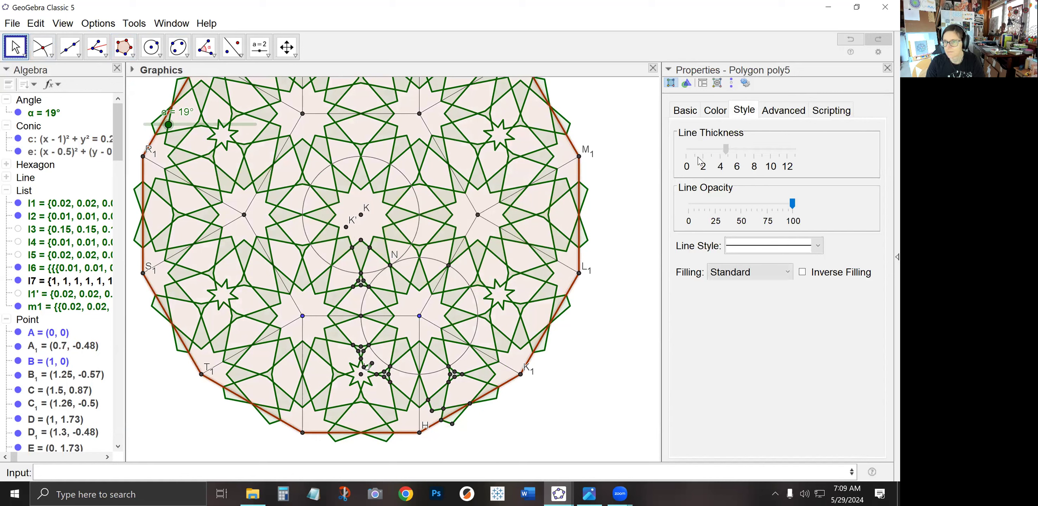
pyautogui.click(715, 110)
pyautogui.click(685, 218)
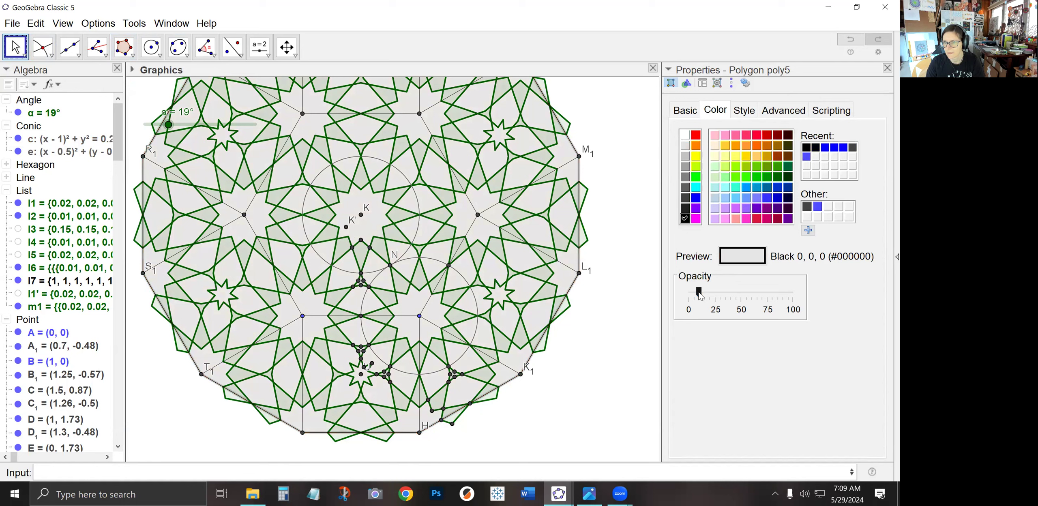
pyautogui.moveTo(698, 292); pyautogui.dragTo(688, 292)
pyautogui.click(593, 318)
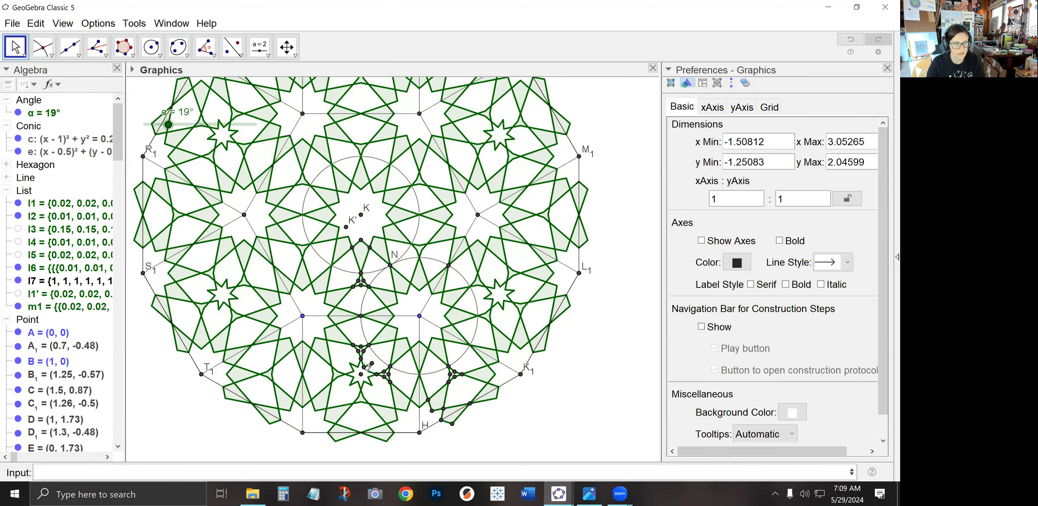
# Hide all points in the construction
pyautogui.rightClick(26, 321)
pyautogui.click(55, 371)
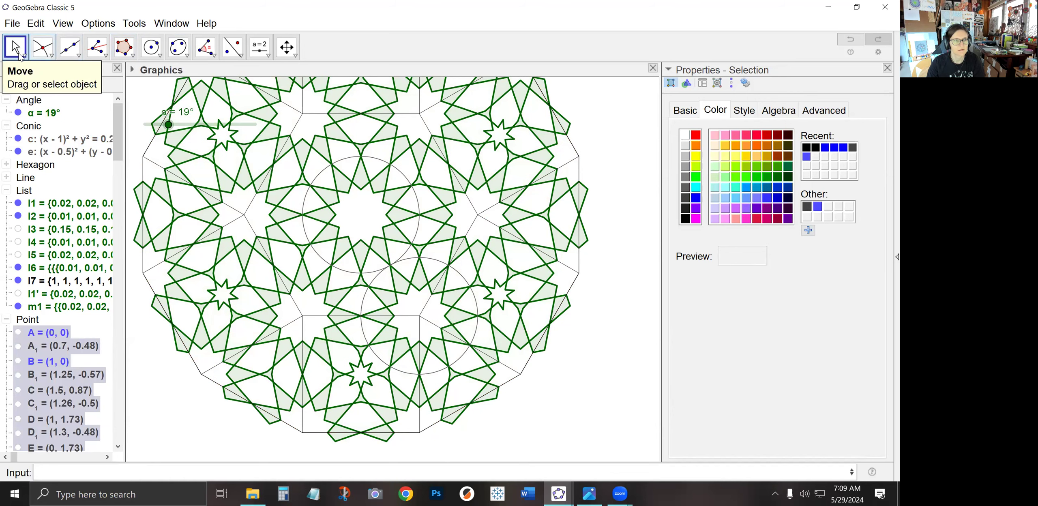
pyautogui.click(156, 101)
pyautogui.moveTo(156, 102); pyautogui.dragTo(189, 140)
pyautogui.scroll(-3, 190, 177)
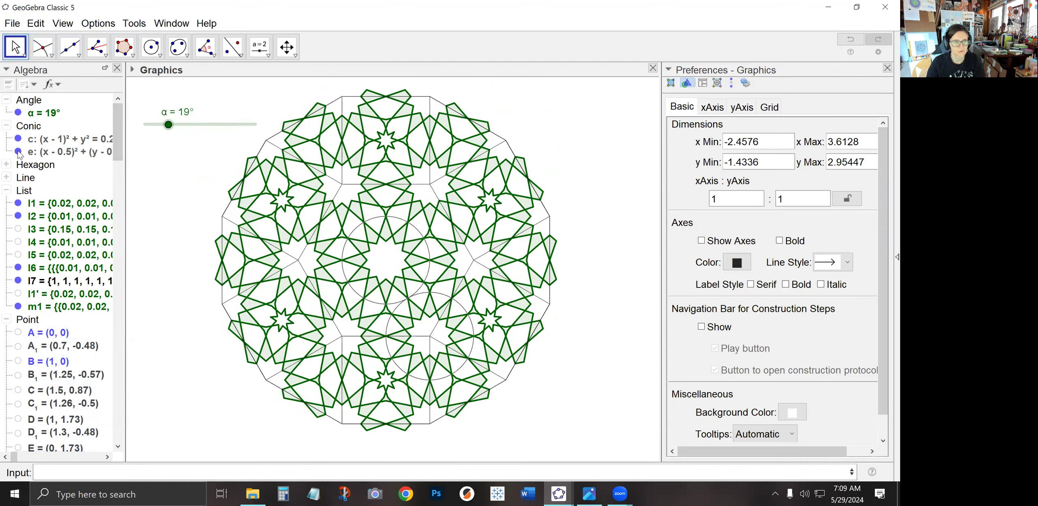
# Try slider α values around 14° to 17° and compare with the reference image 2024-05-27_12foldPractice2.png
pyautogui.moveTo(168, 126); pyautogui.dragTo(162, 125)
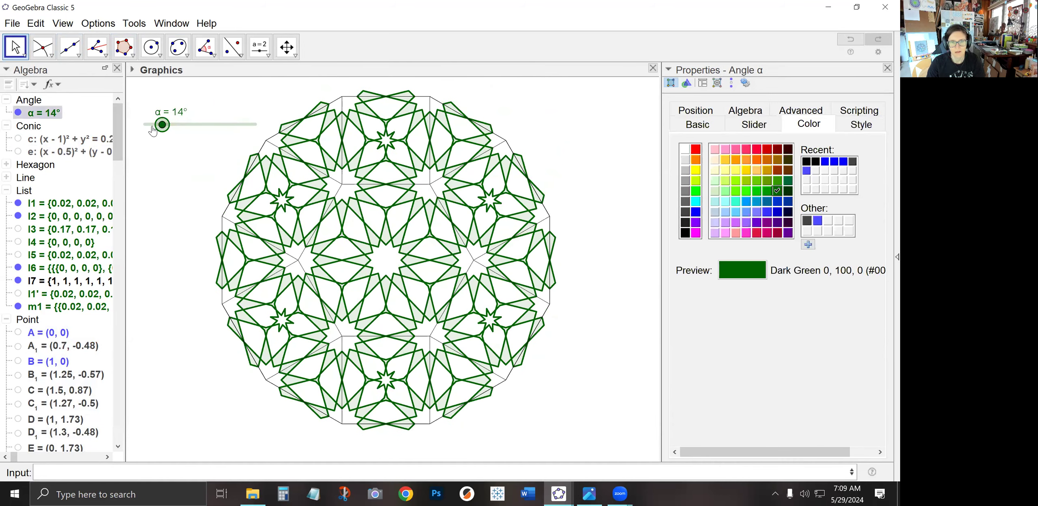
pyautogui.click(207, 125)
pyautogui.moveTo(226, 123); pyautogui.dragTo(165, 124)
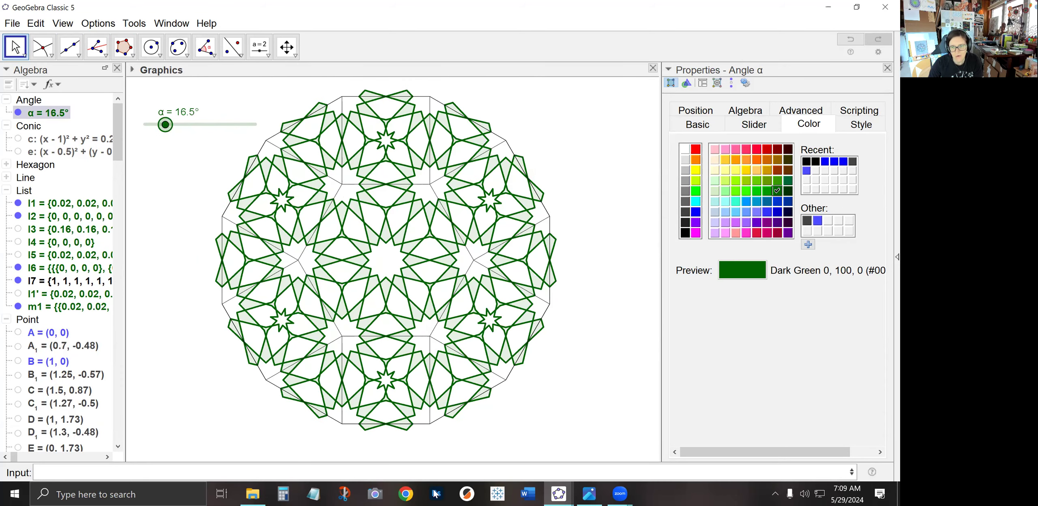
pyautogui.click(593, 494)
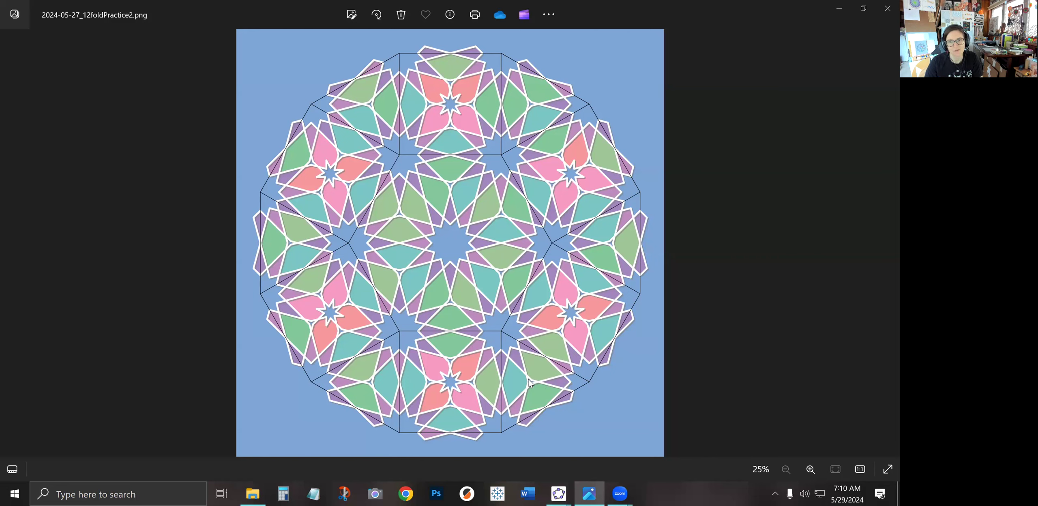
pyautogui.click(839, 8)
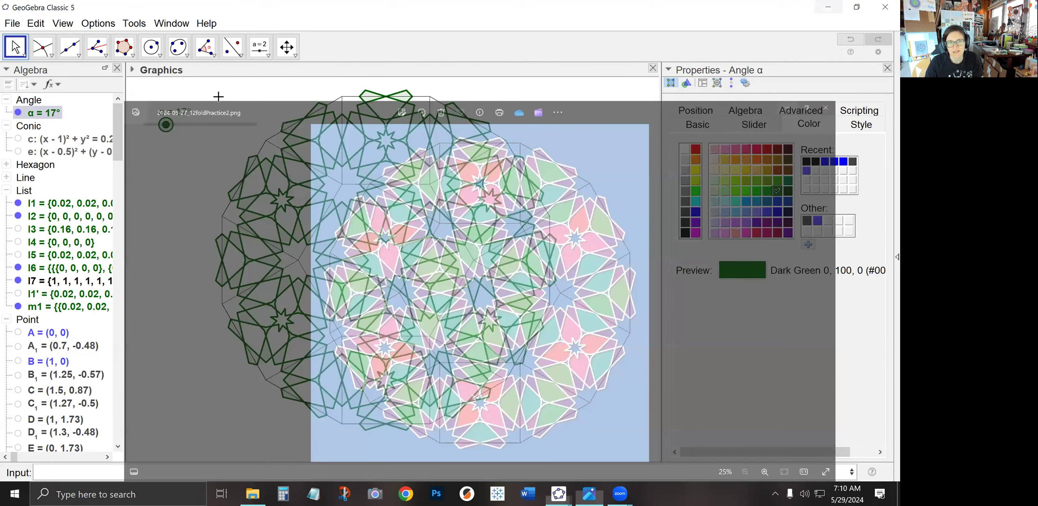
# Set slider α to 29°
pyautogui.moveTo(165, 124); pyautogui.dragTo(180, 125)
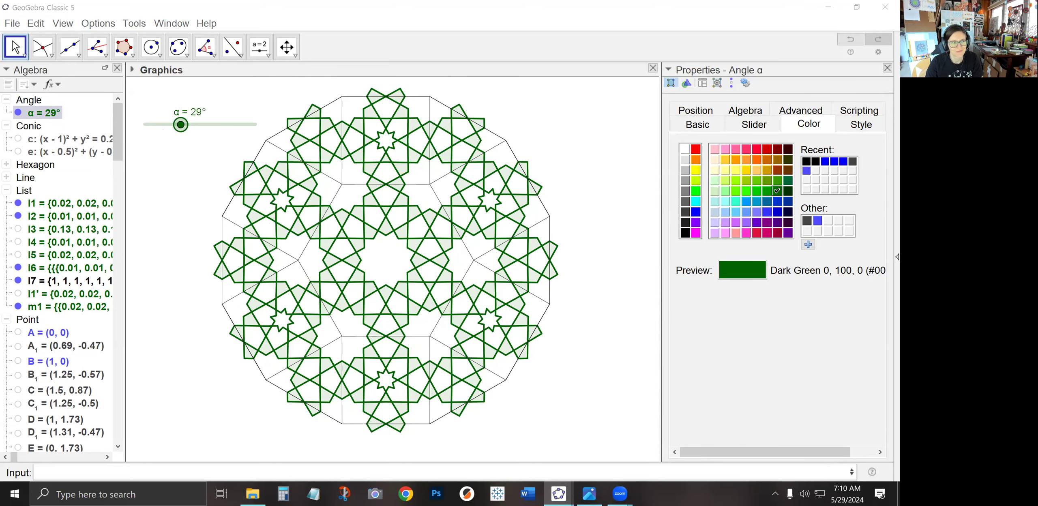